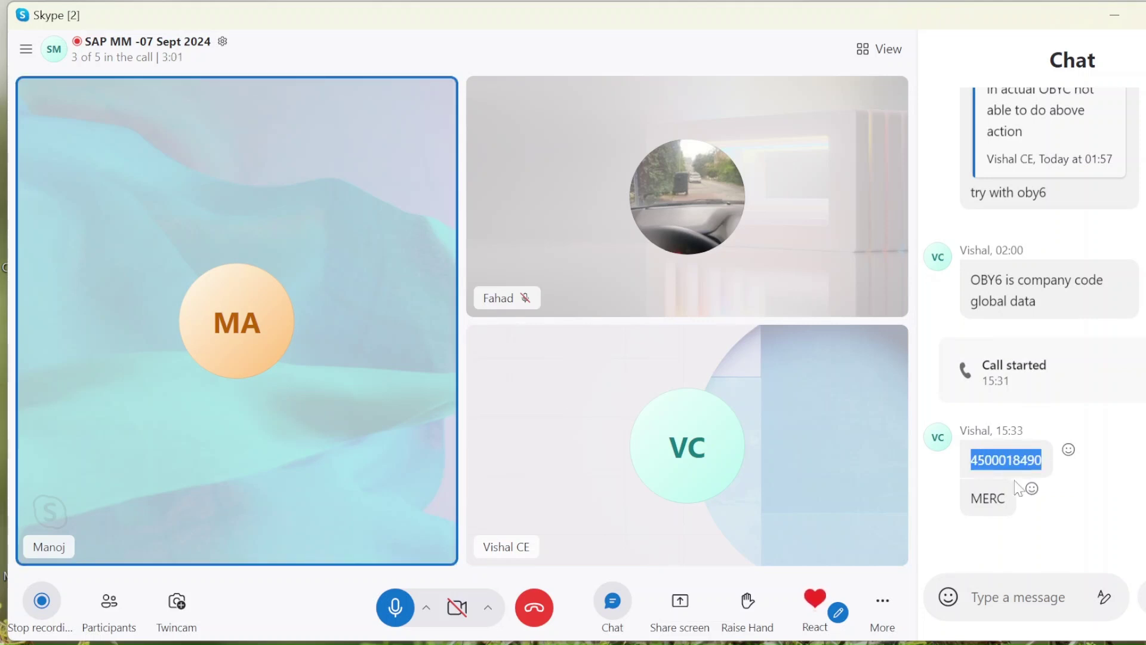
Start sharing the desktop with the call, scroll the chat, then close the chat panel
left_click(681, 603)
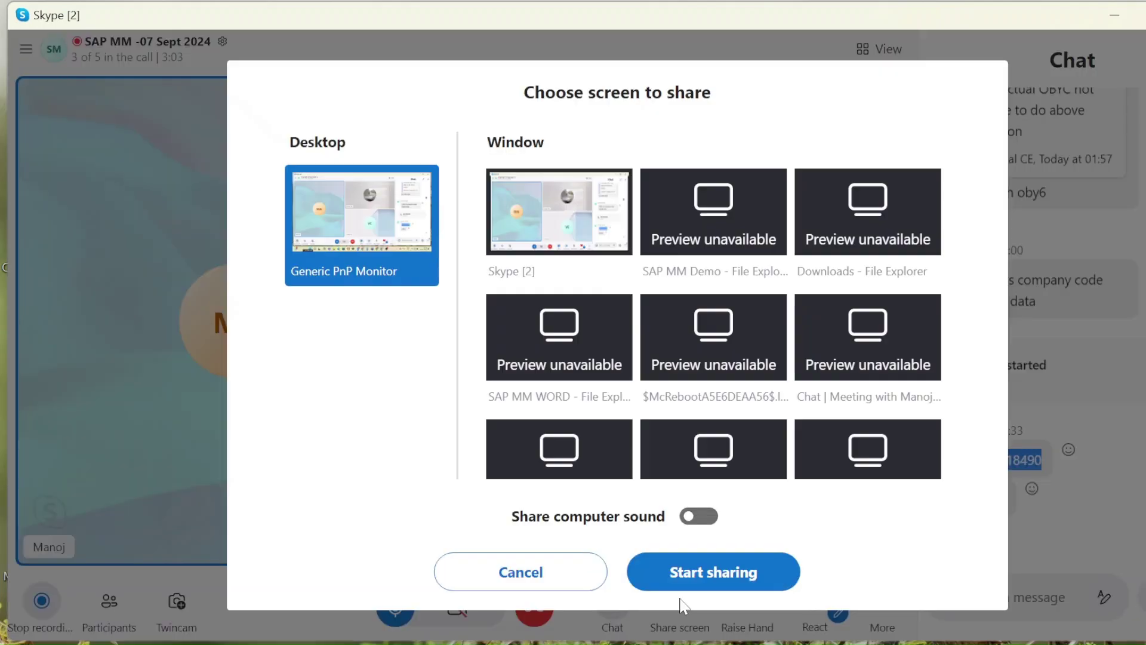
left_click(692, 584)
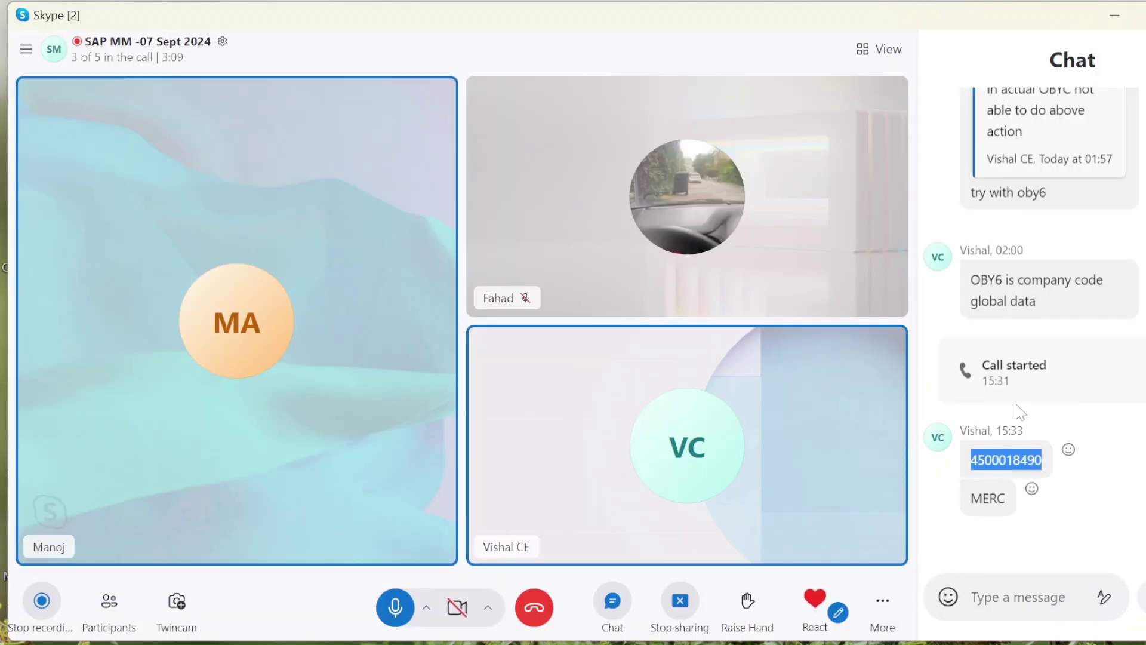
scroll(1017, 410, "up", 3)
scroll(1018, 412, "up", 2)
scroll(1020, 413, "up", 4)
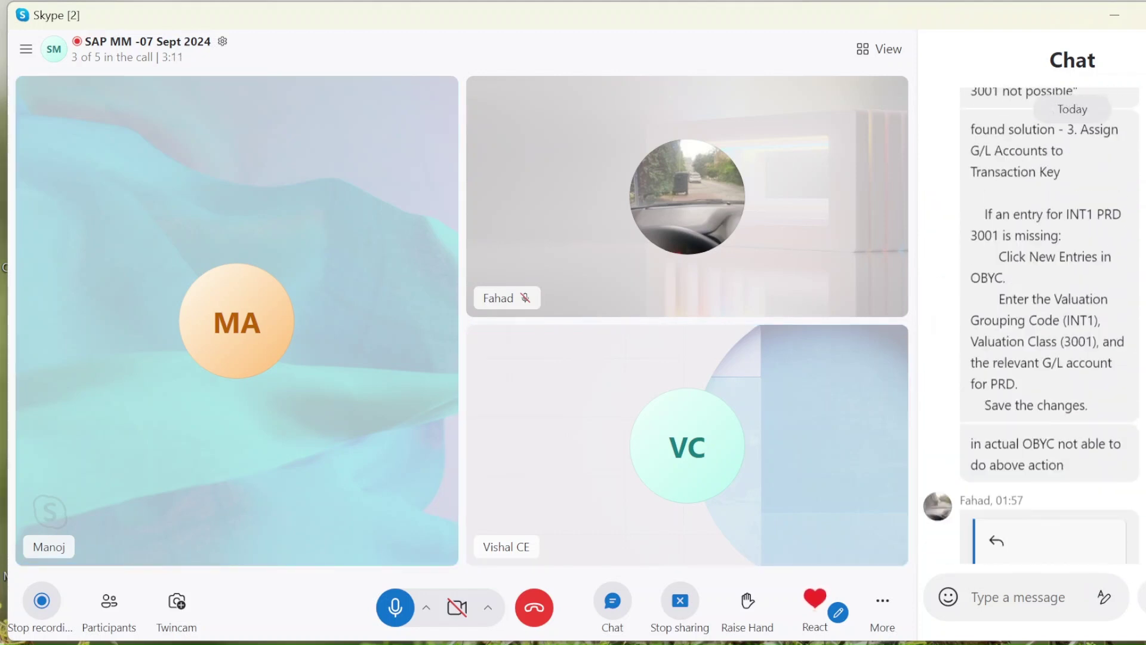
scroll(1020, 413, "up", 1)
scroll(1020, 413, "up", 3)
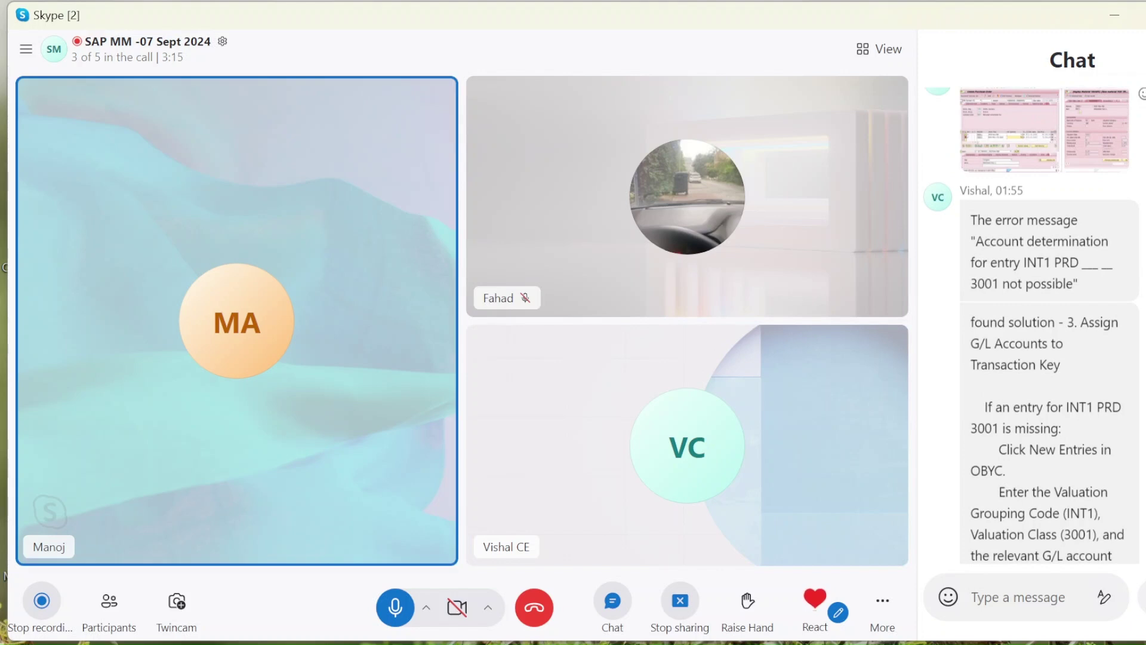
left_click(1019, 192)
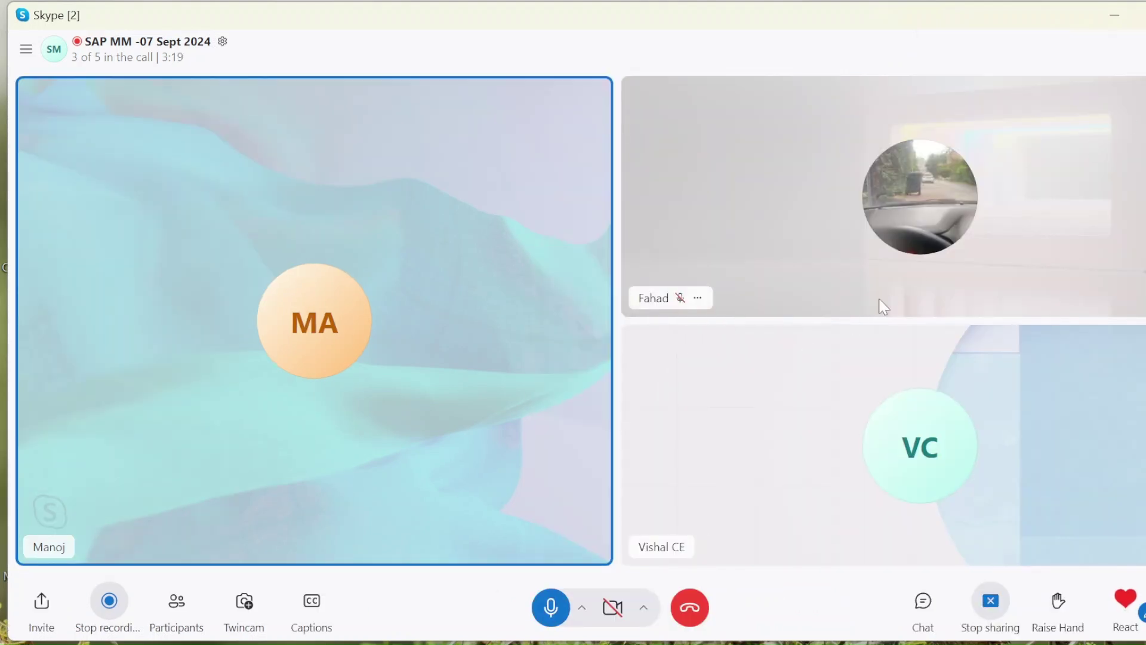
Launch SAP Logon and log on to SAP Class server with the saved user and password
key("super+d")
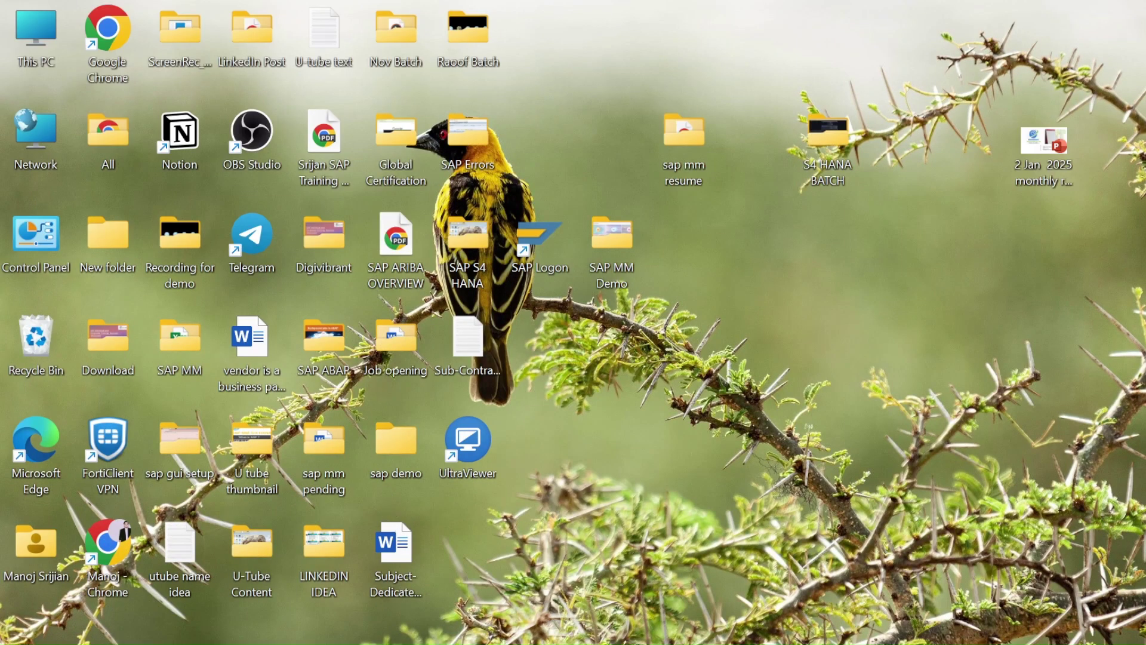
double_click(533, 242)
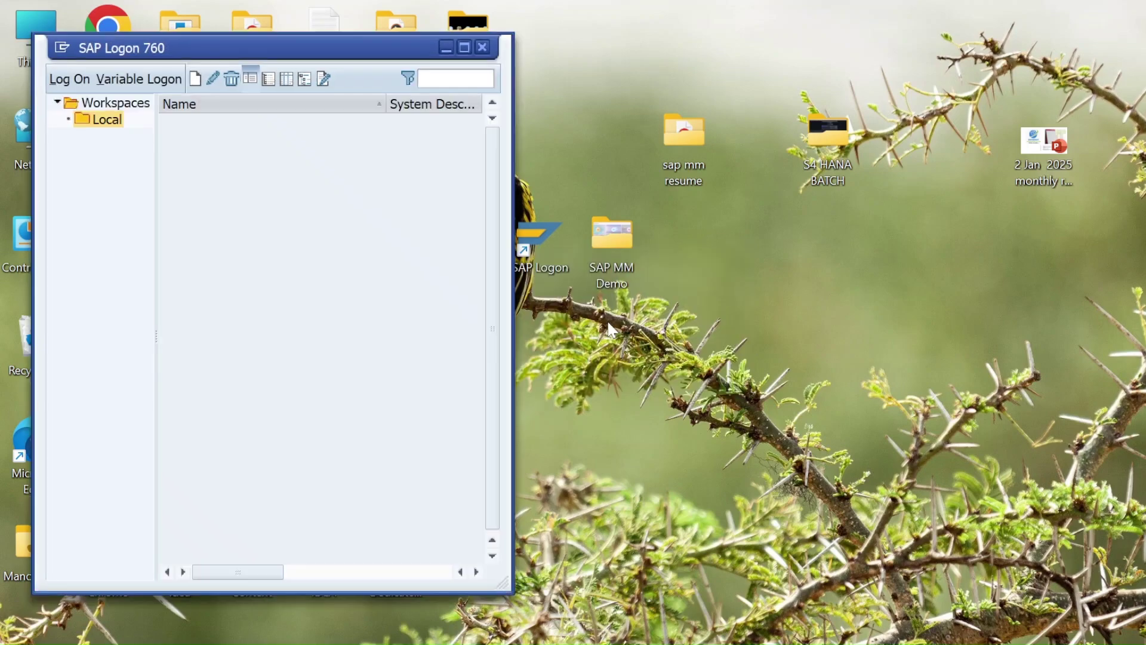
left_click(463, 48)
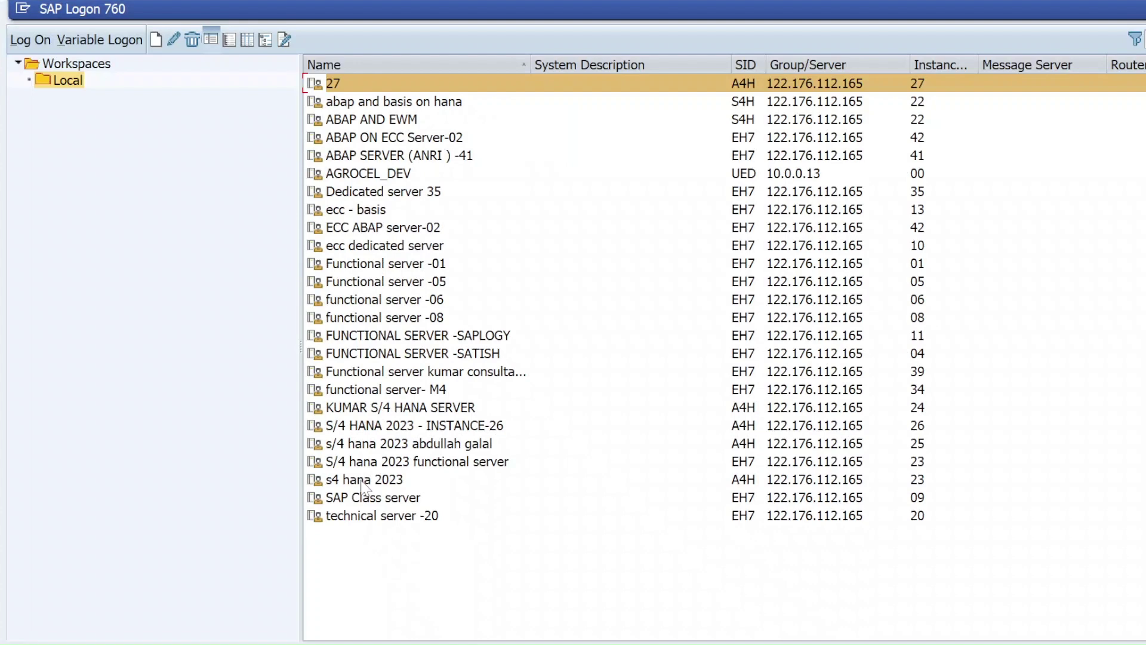
double_click(362, 497)
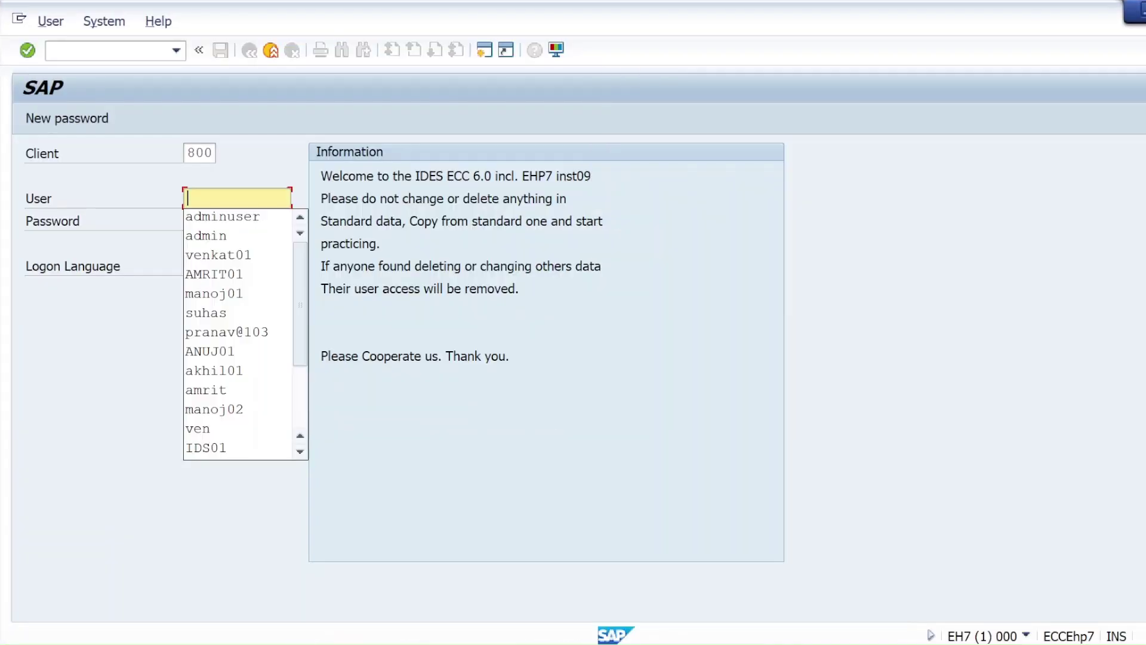
left_click(217, 236)
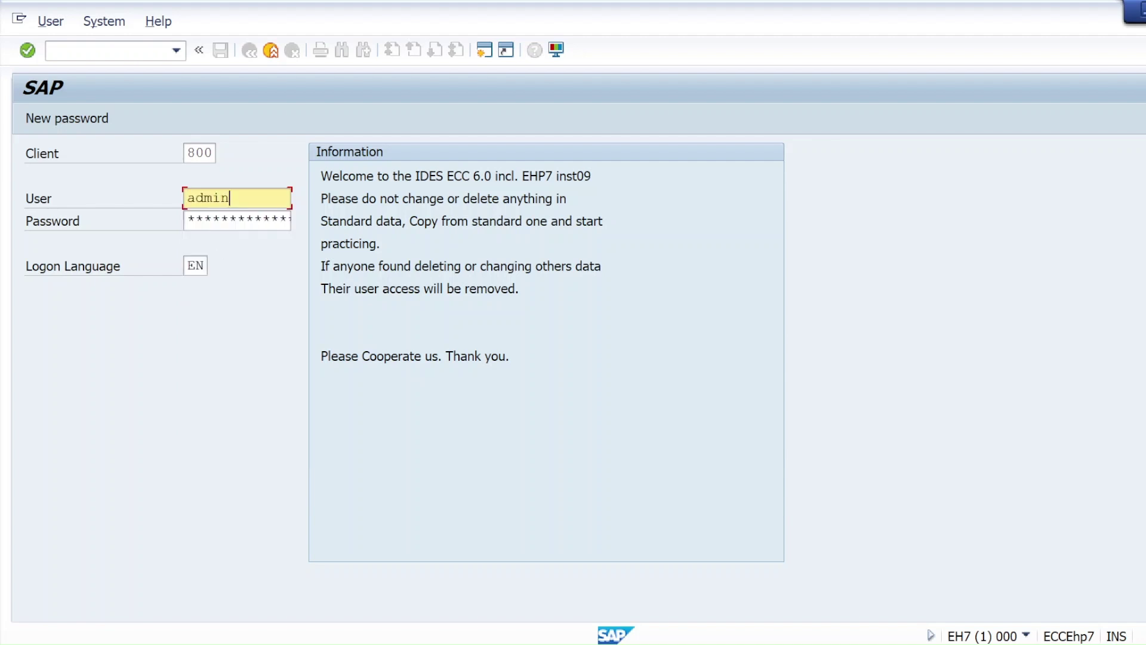
key("Tab")
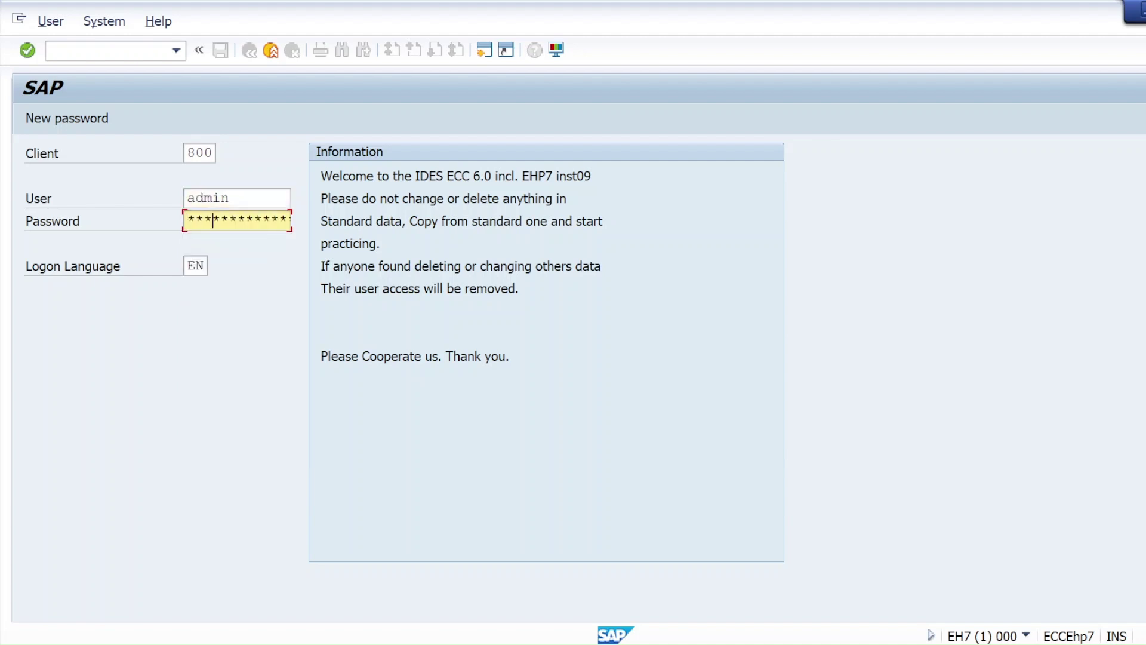
key("Return")
type("migo")
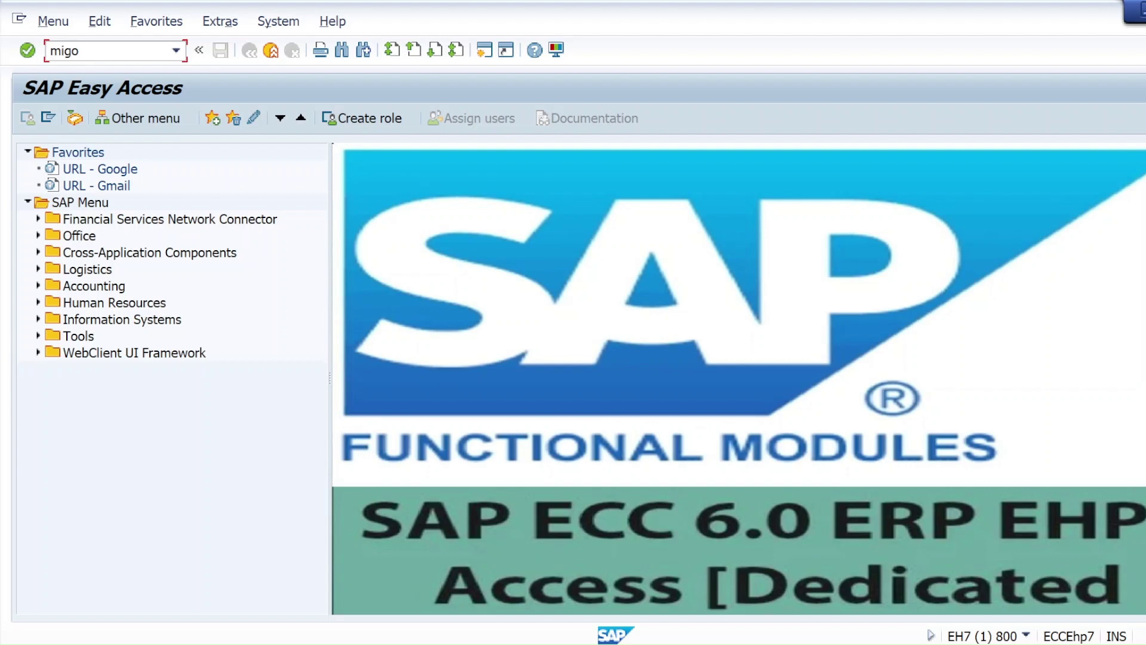
key("Return")
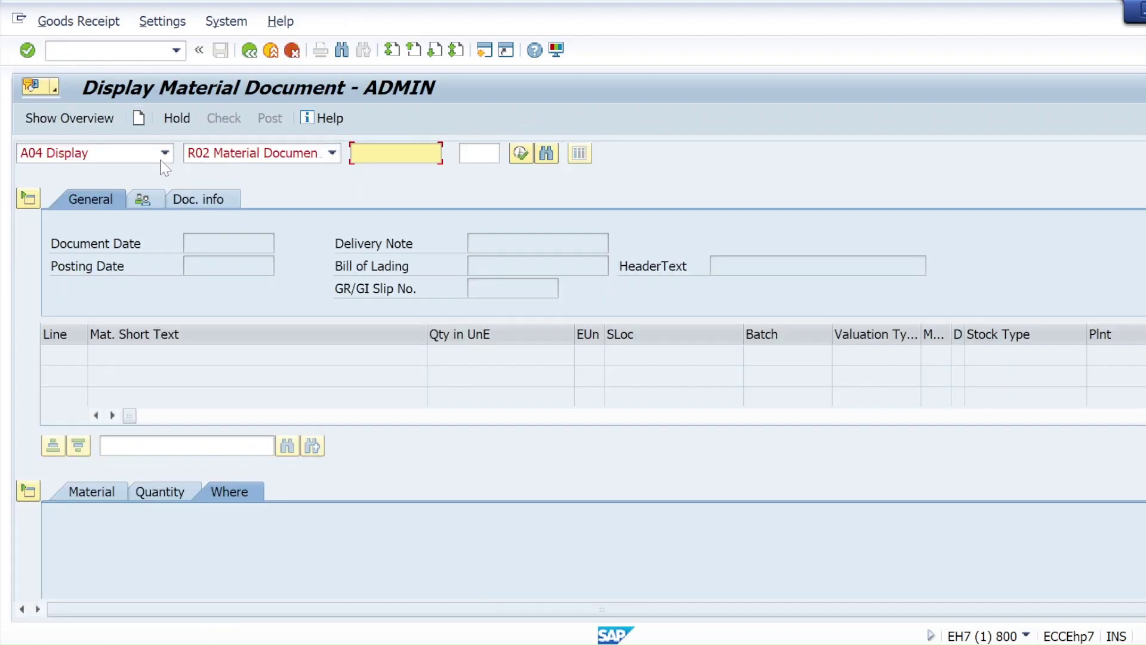
left_click(163, 155)
left_click(89, 188)
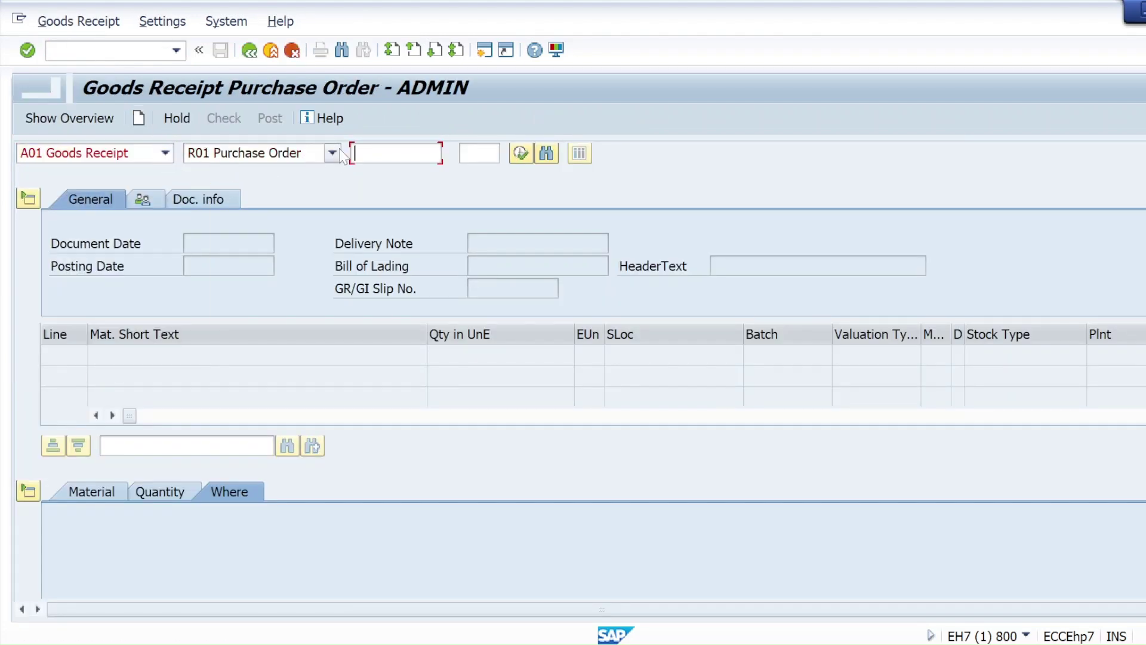
type("4500018490")
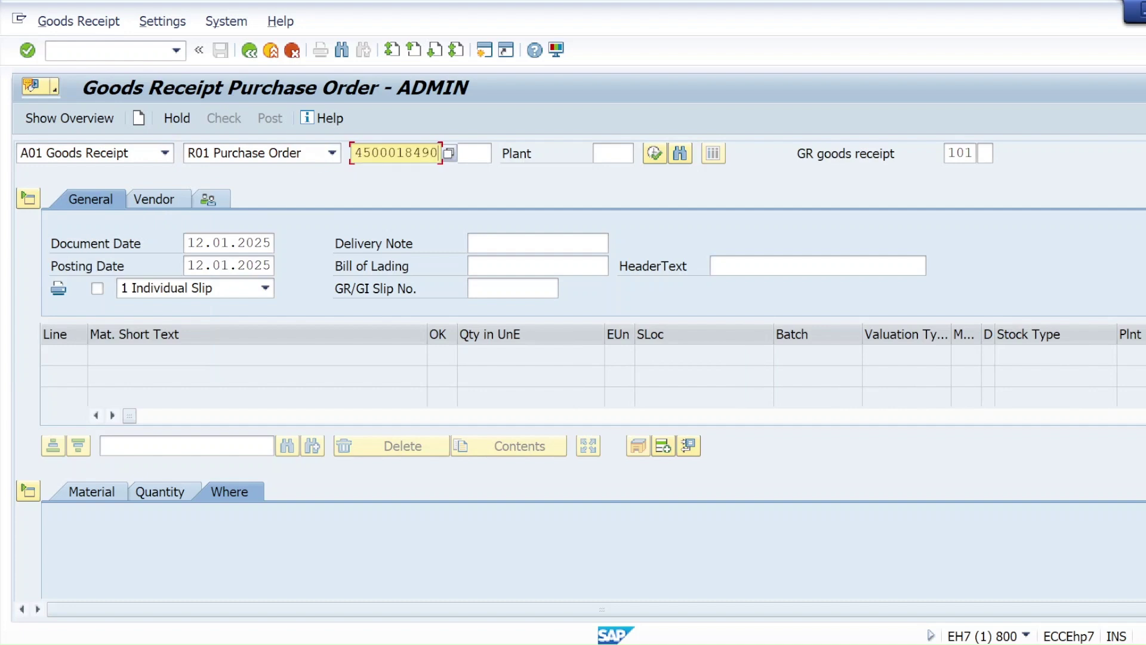
left_click(26, 51)
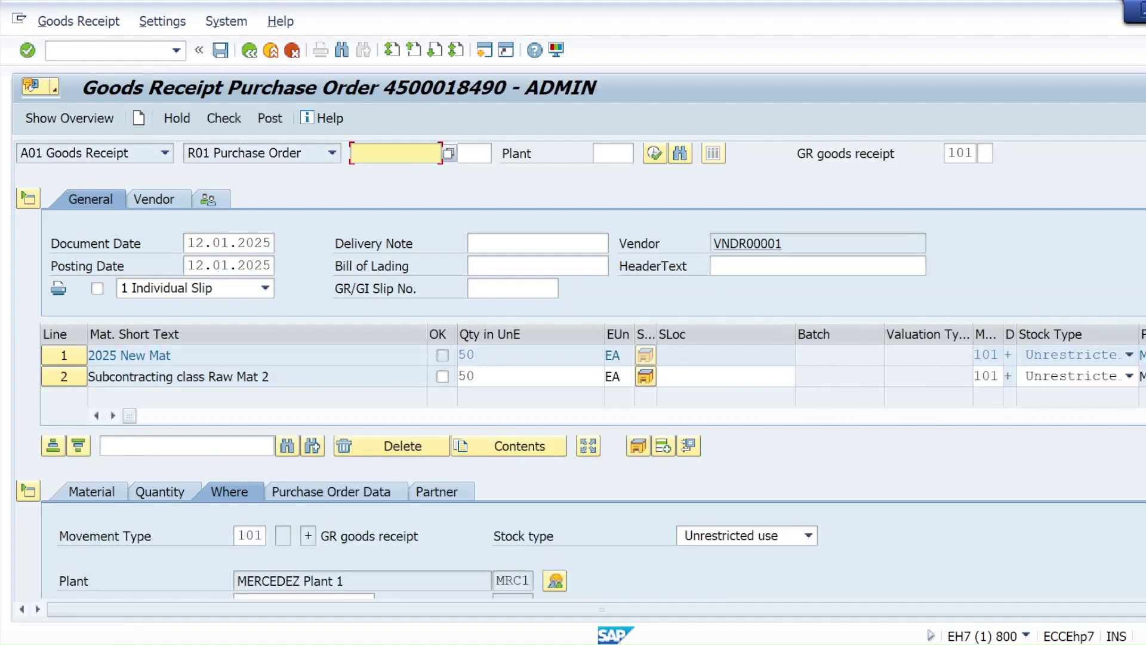
scroll(987, 564, "down", 2)
scroll(988, 564, "down", 3)
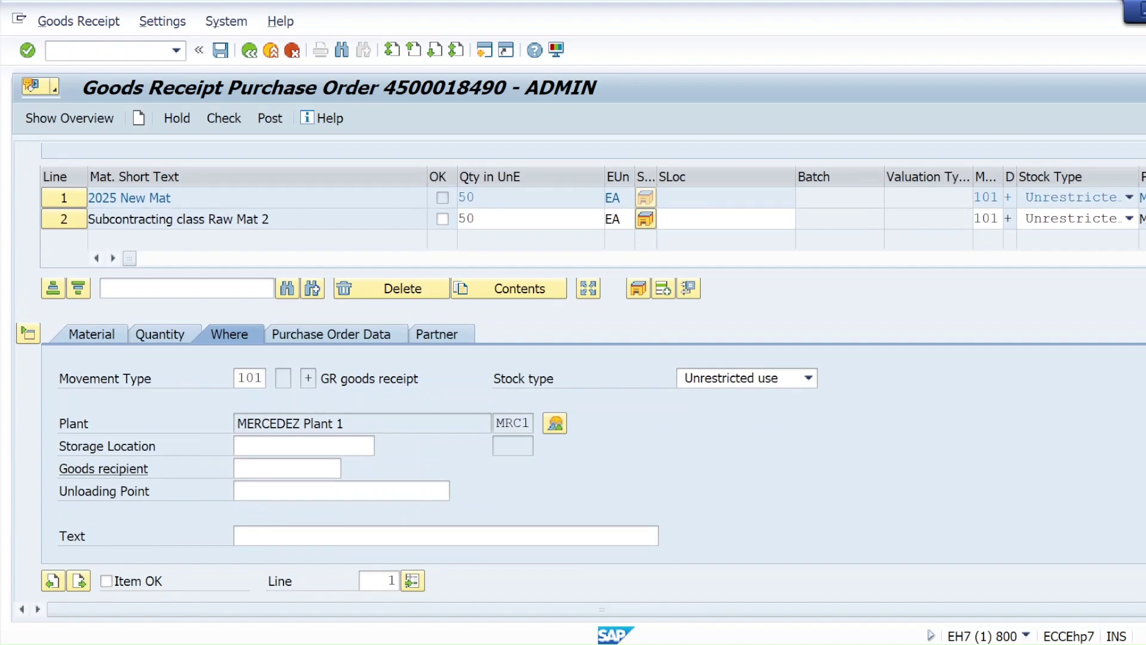
Set line 1 storage location to MRS1 (Merc SL1 Hamburg), mark it OK and check
left_click(299, 445)
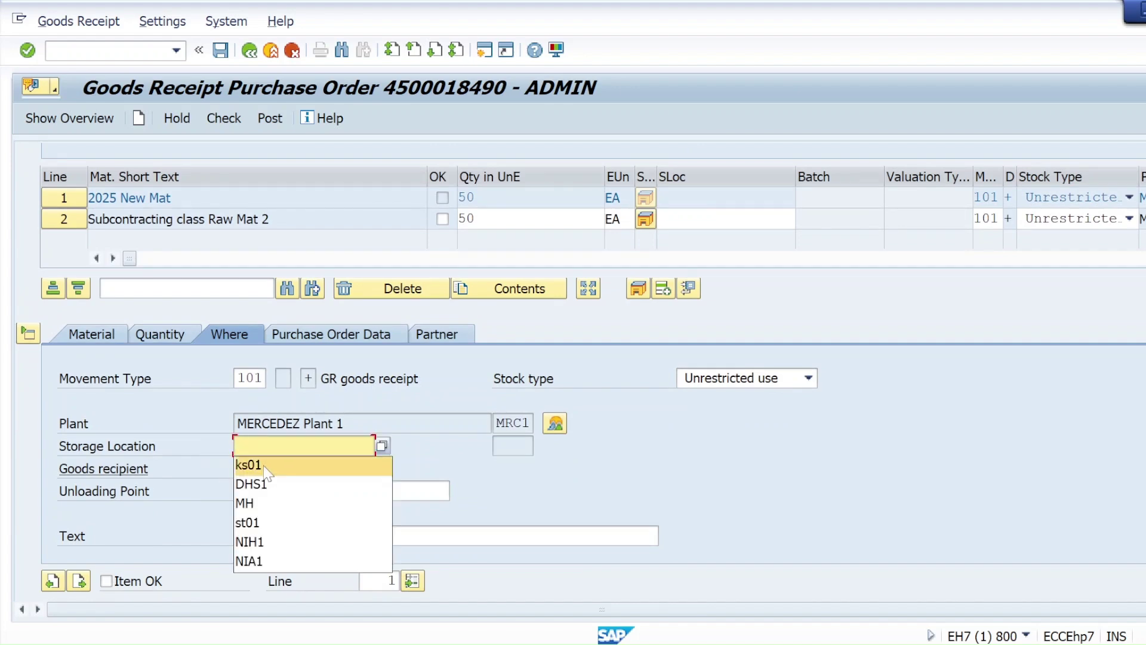
left_click(382, 445)
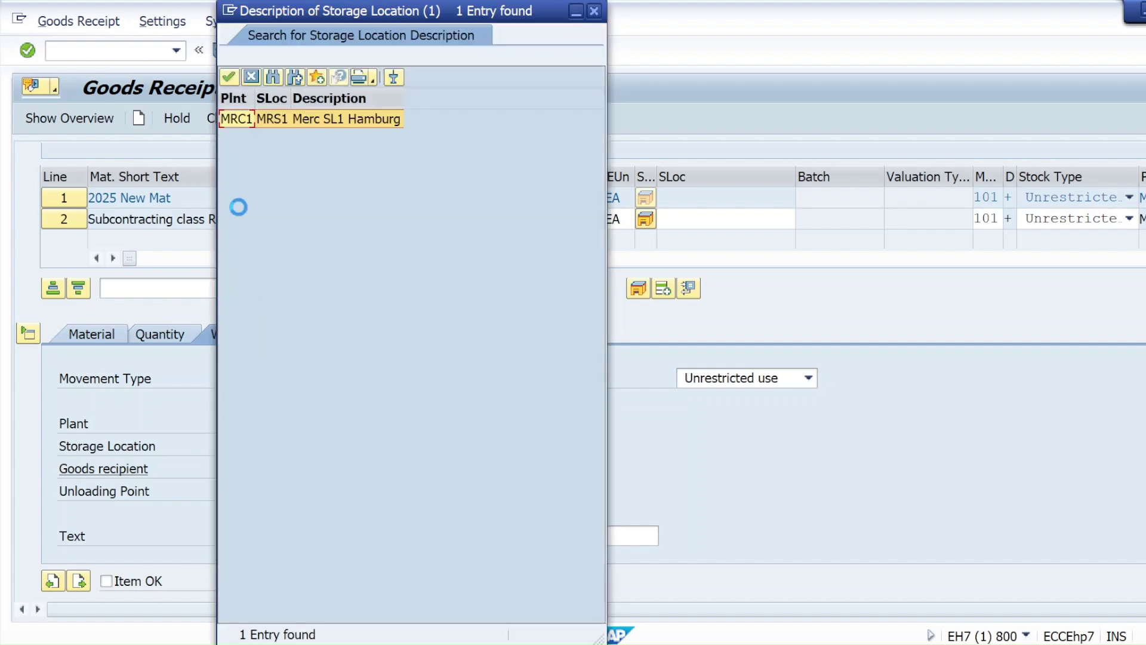
left_click(254, 119)
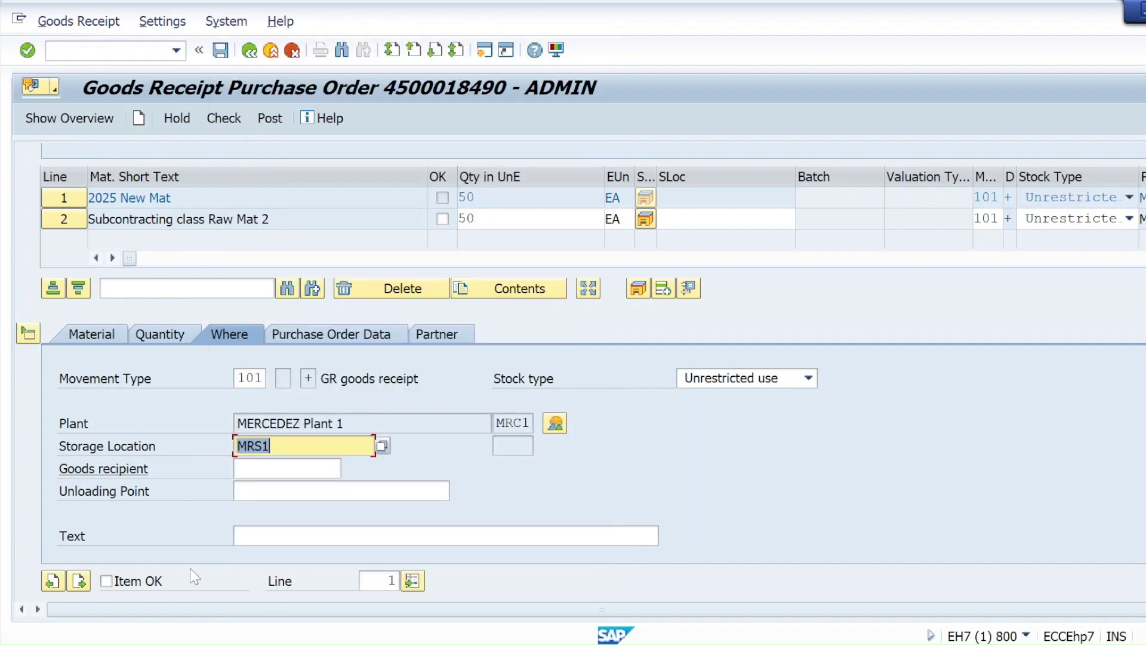
left_click(106, 581)
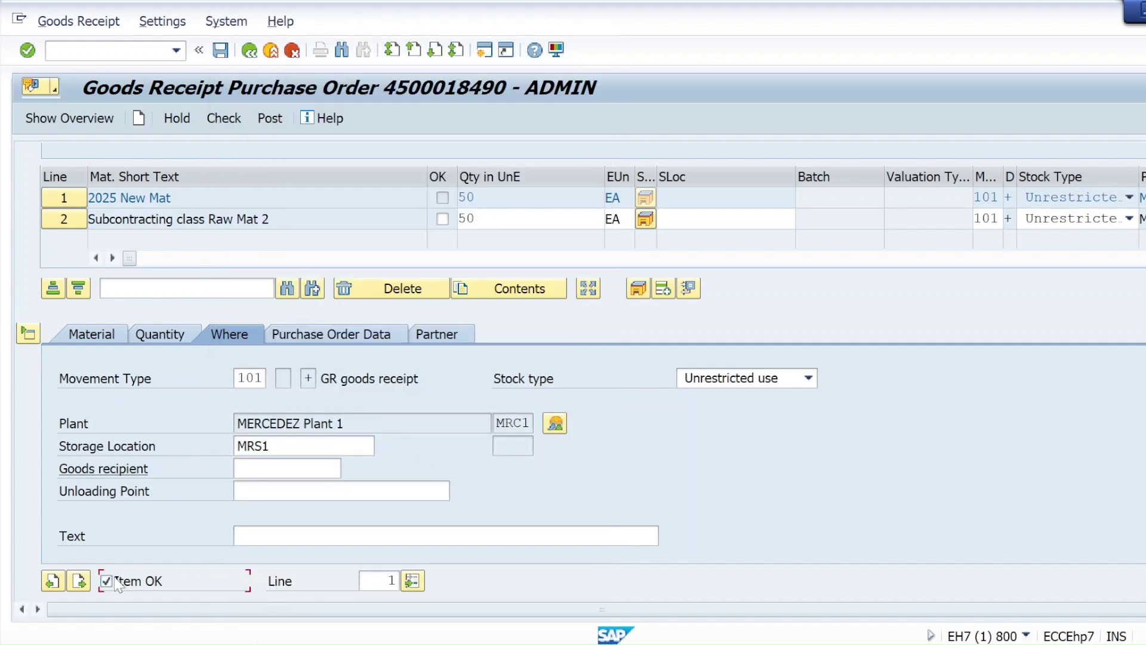
left_click(227, 118)
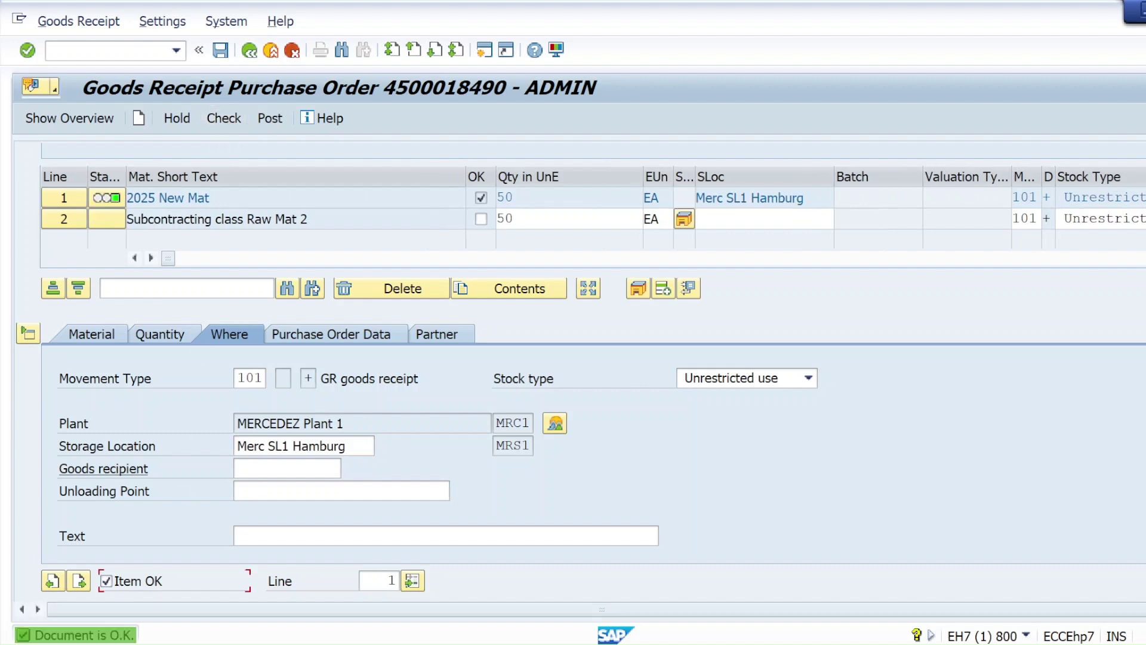
Set line 2 to storage location MRS1 (Merc SL1 Hamburg), mark it OK, and view VRAW03 stock overview
left_click(80, 220)
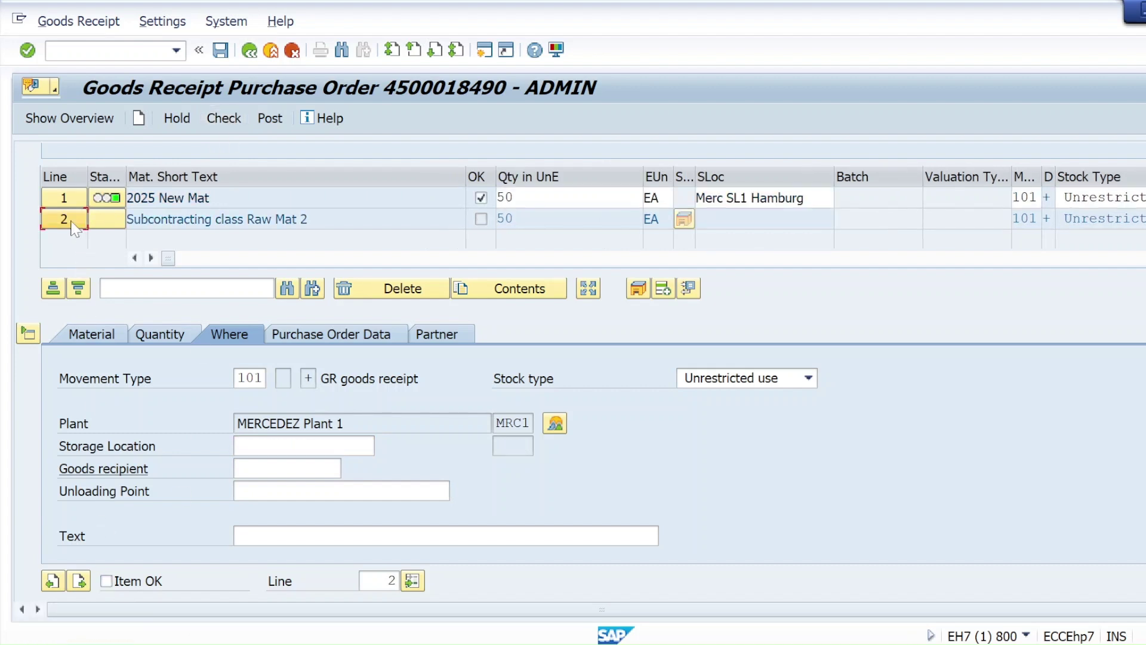
left_click(95, 219)
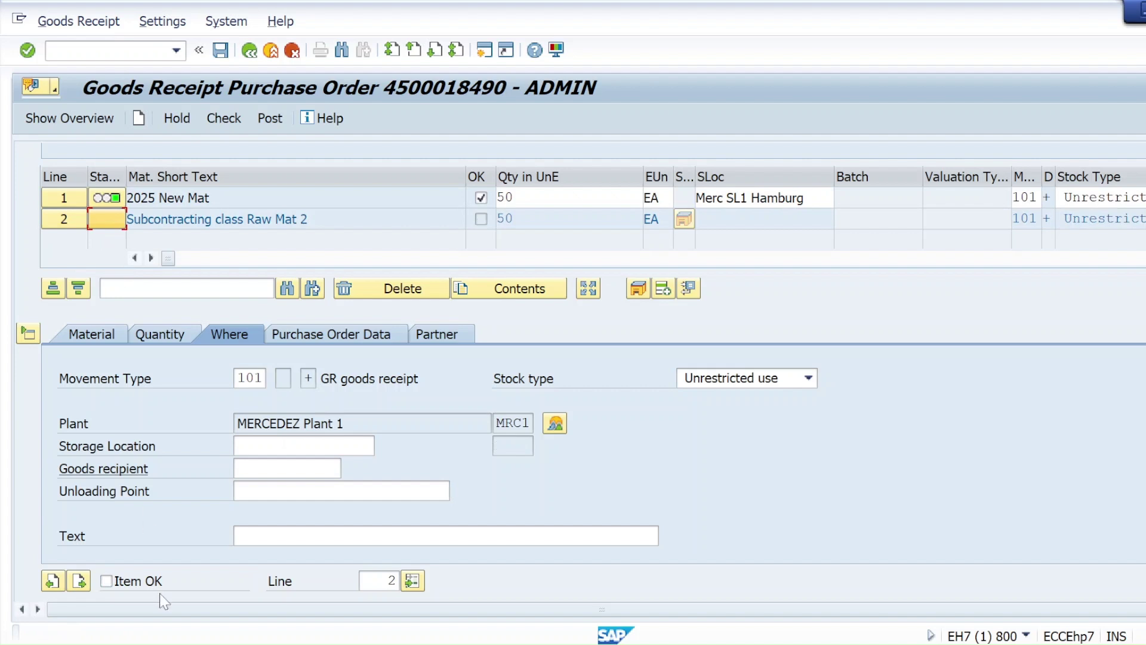
left_click(137, 582)
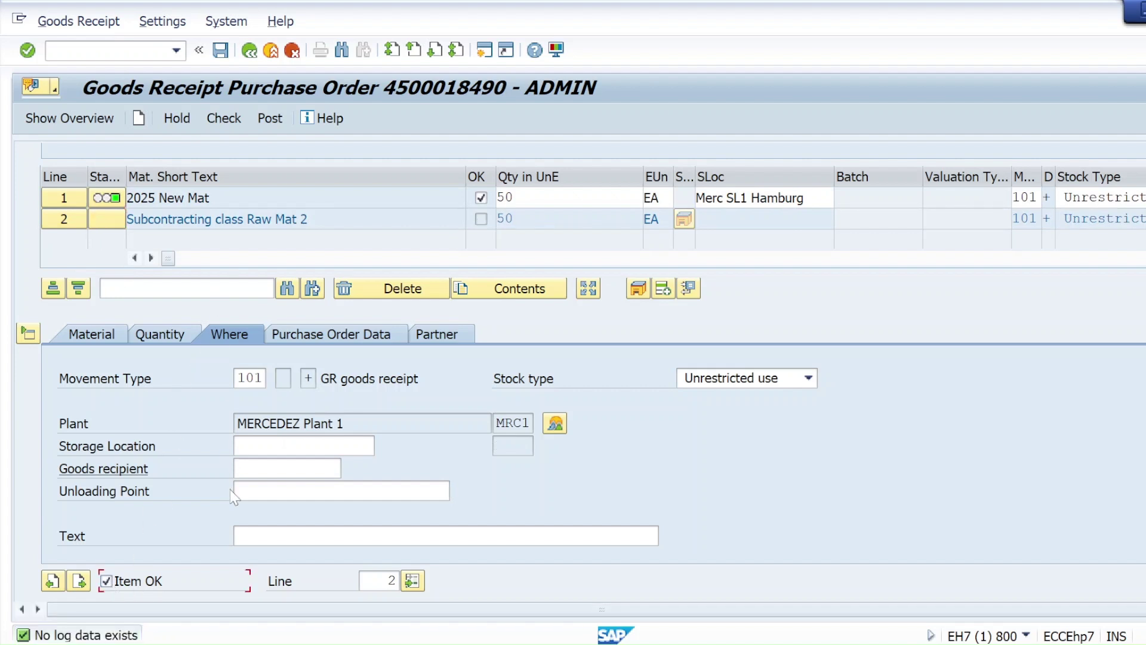
left_click(304, 446)
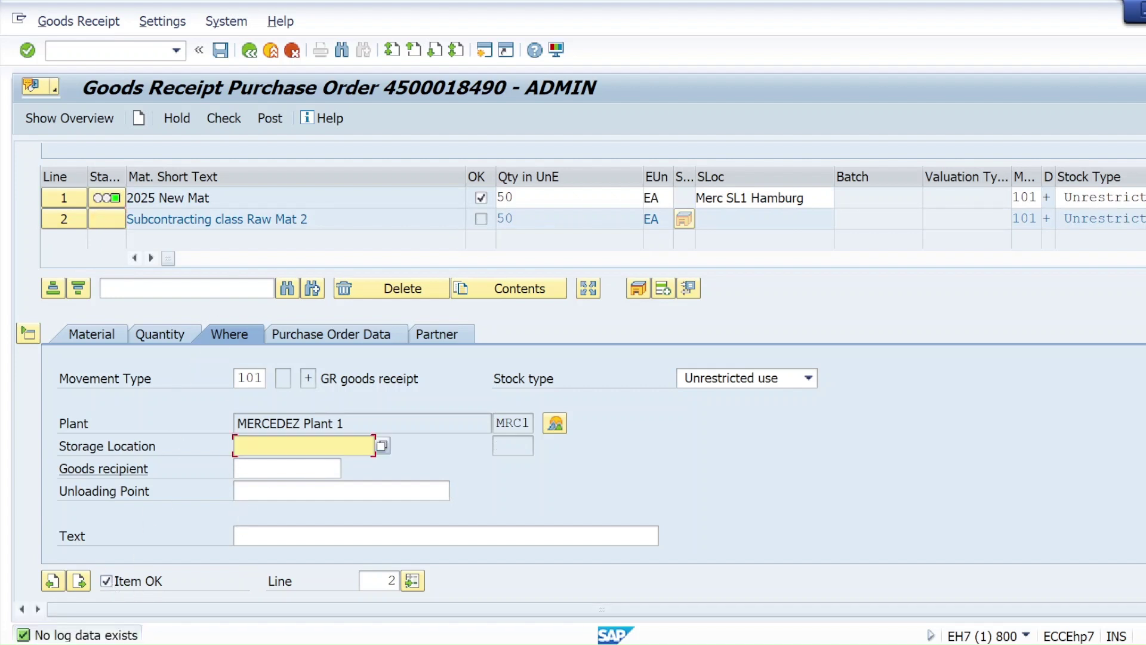
left_click(383, 447)
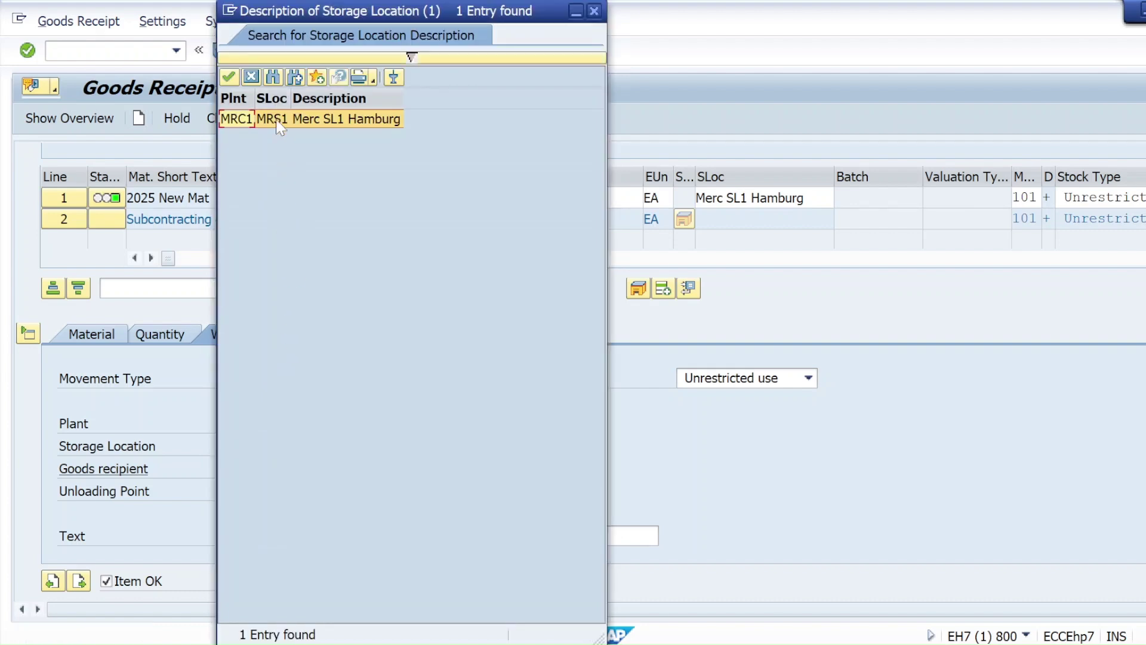
double_click(282, 119)
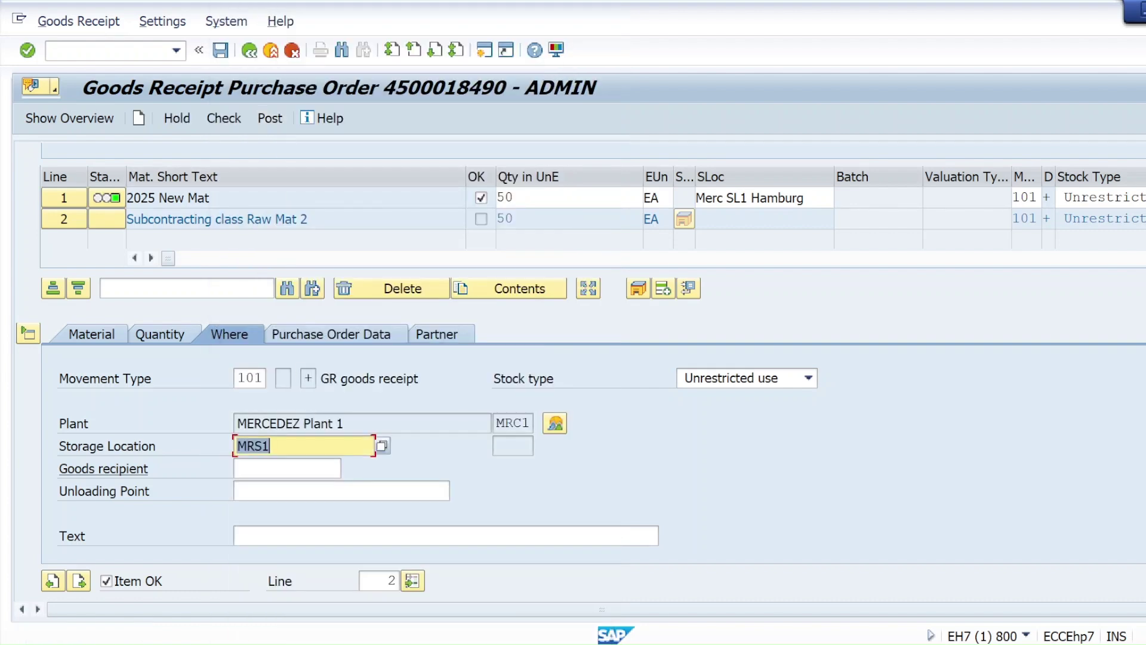
left_click(556, 426)
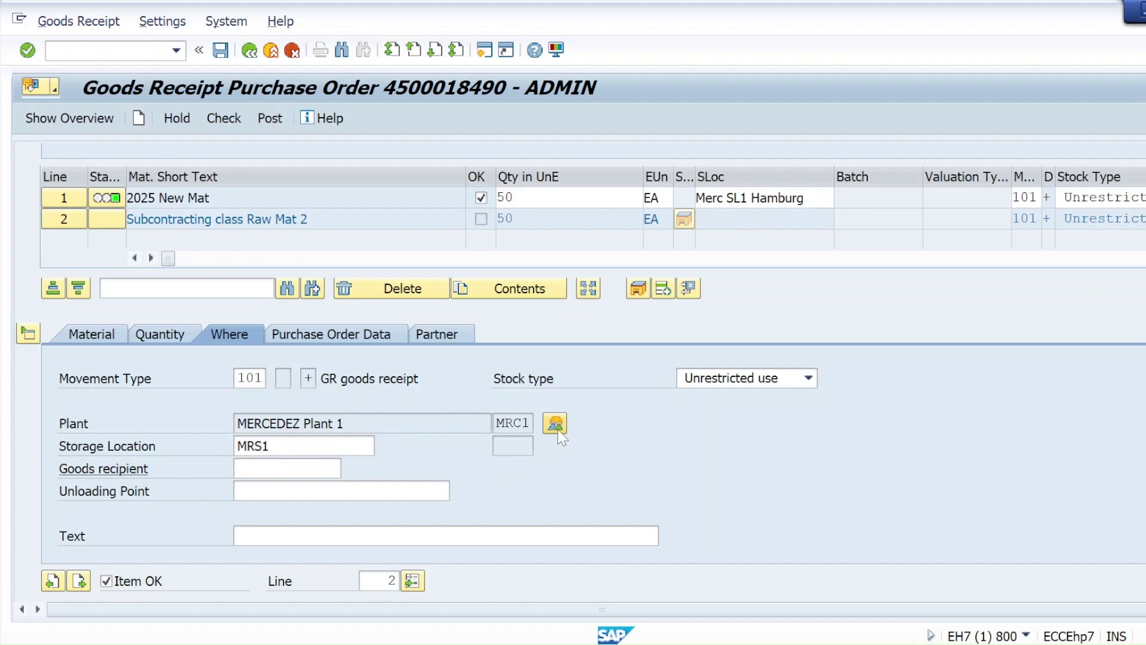
left_click(224, 118)
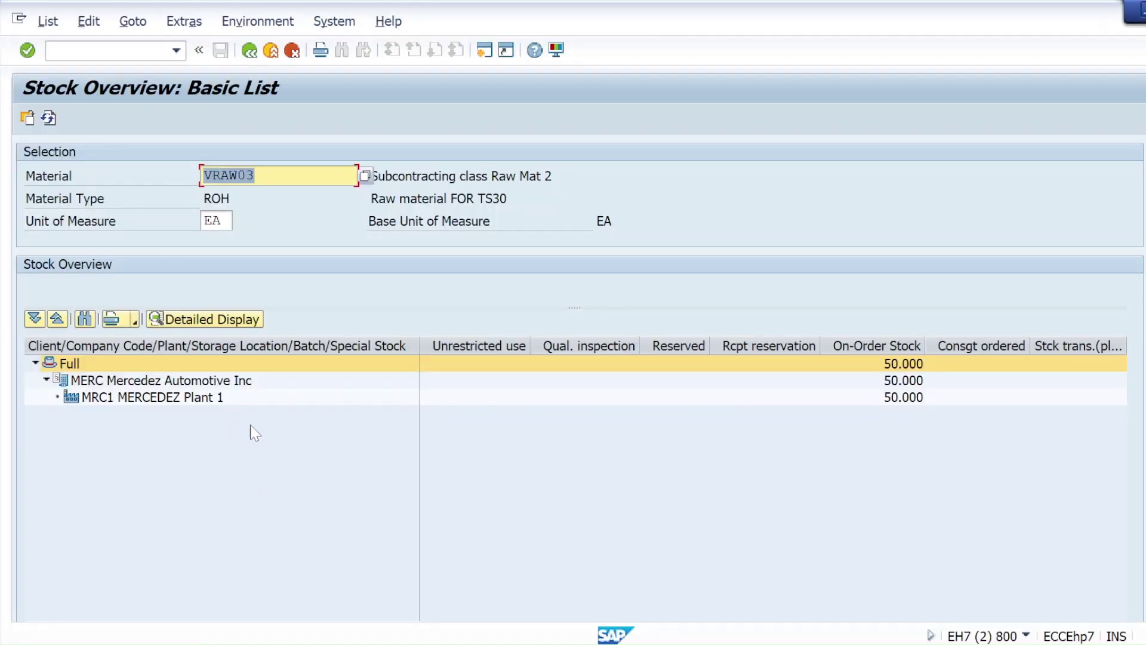
left_click(27, 54)
Return to the goods receipt, check it and attempt to post it
left_click(249, 50)
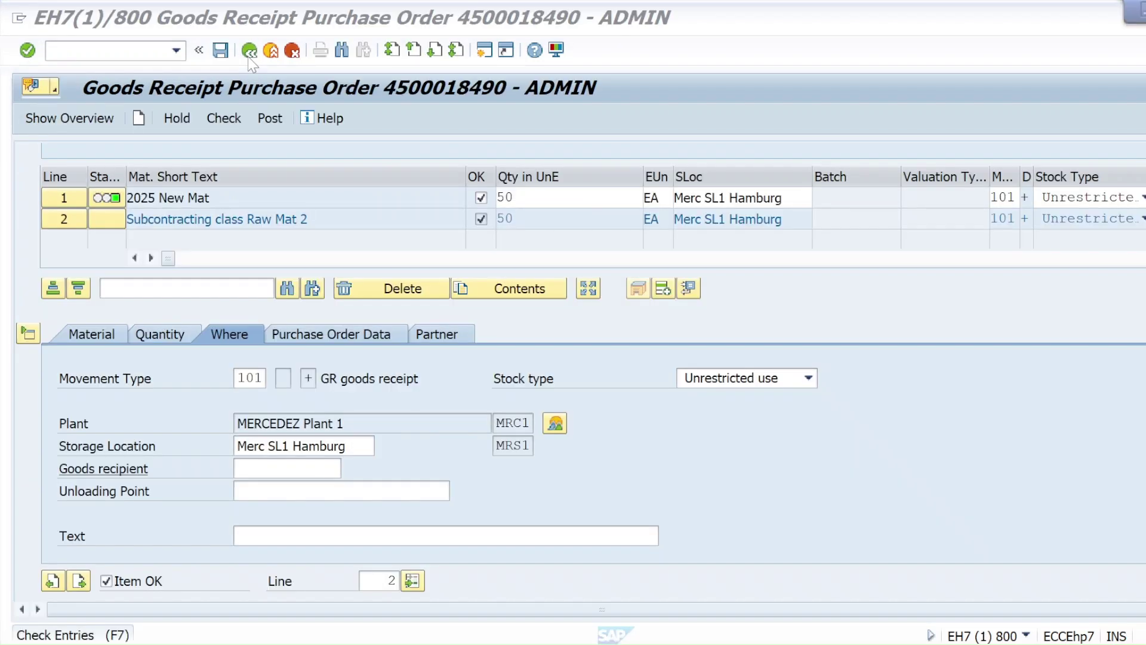
left_click(233, 117)
left_click(269, 119)
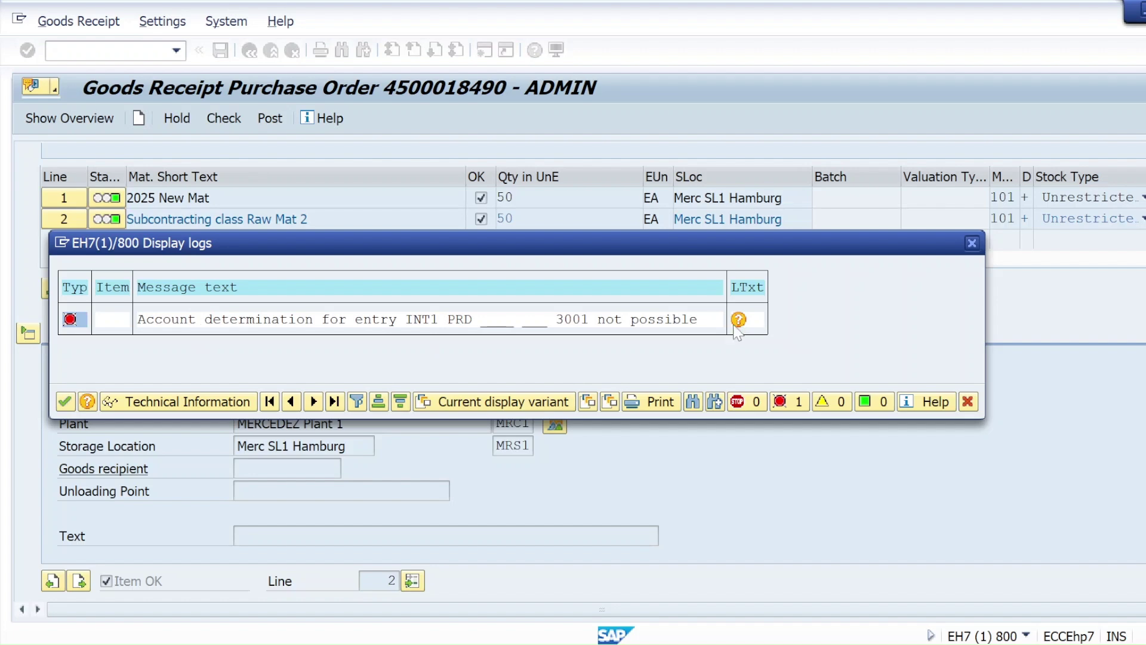
Open the long text of the INT1 PRD 3001 account-determination error, marking PRD and 3001
left_click(739, 322)
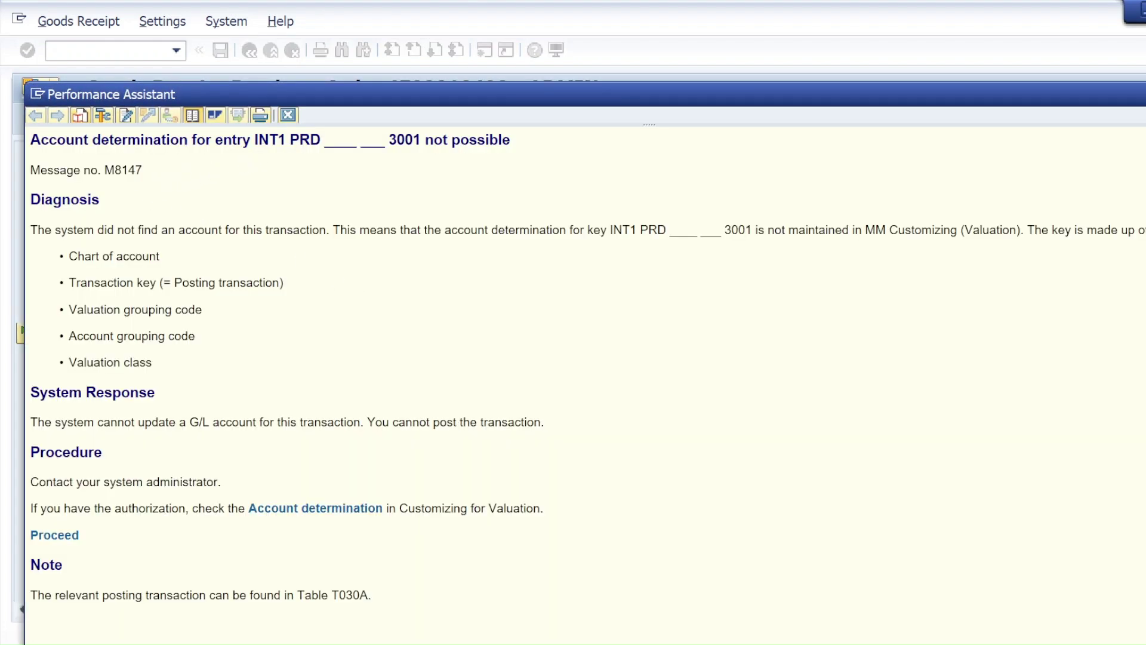
left_click_drag(299, 139, 324, 140)
left_click_drag(406, 140, 425, 139)
left_click(702, 353)
Launch Snipping Tool and capture the error explanation area of the screen
key("super")
type("sn")
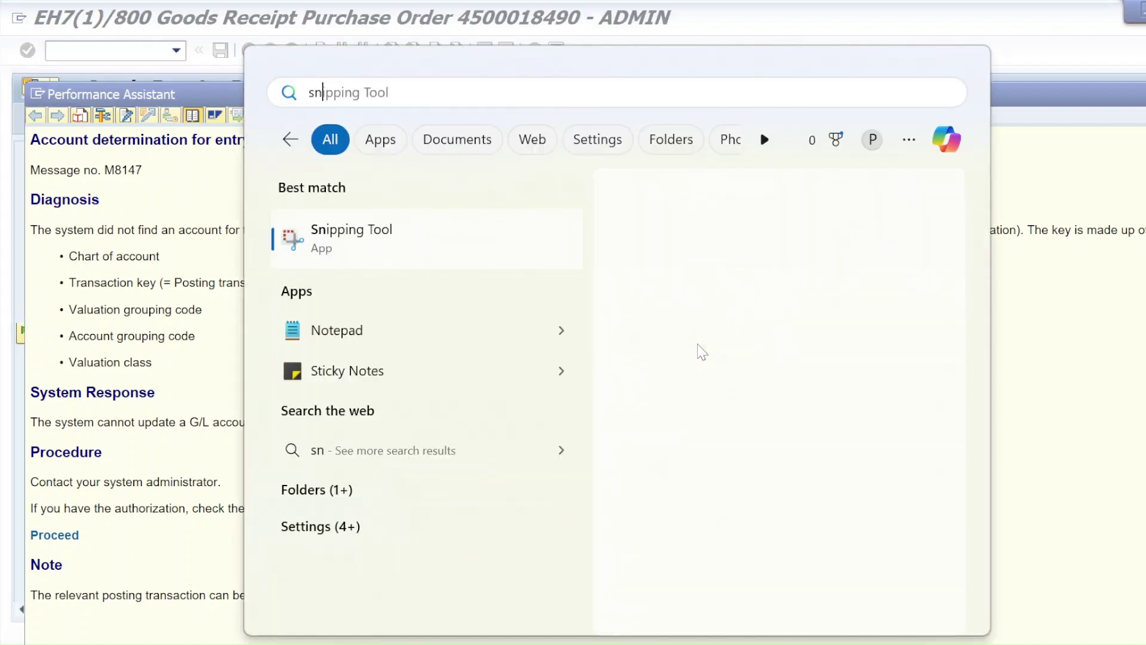
type("i")
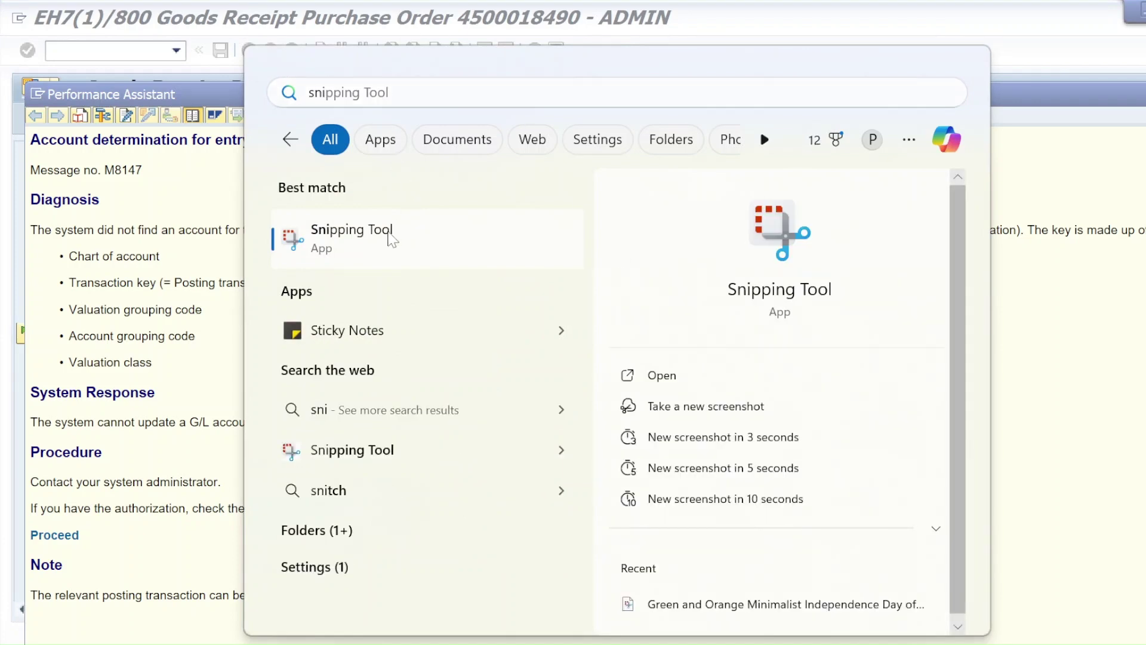
left_click(394, 230)
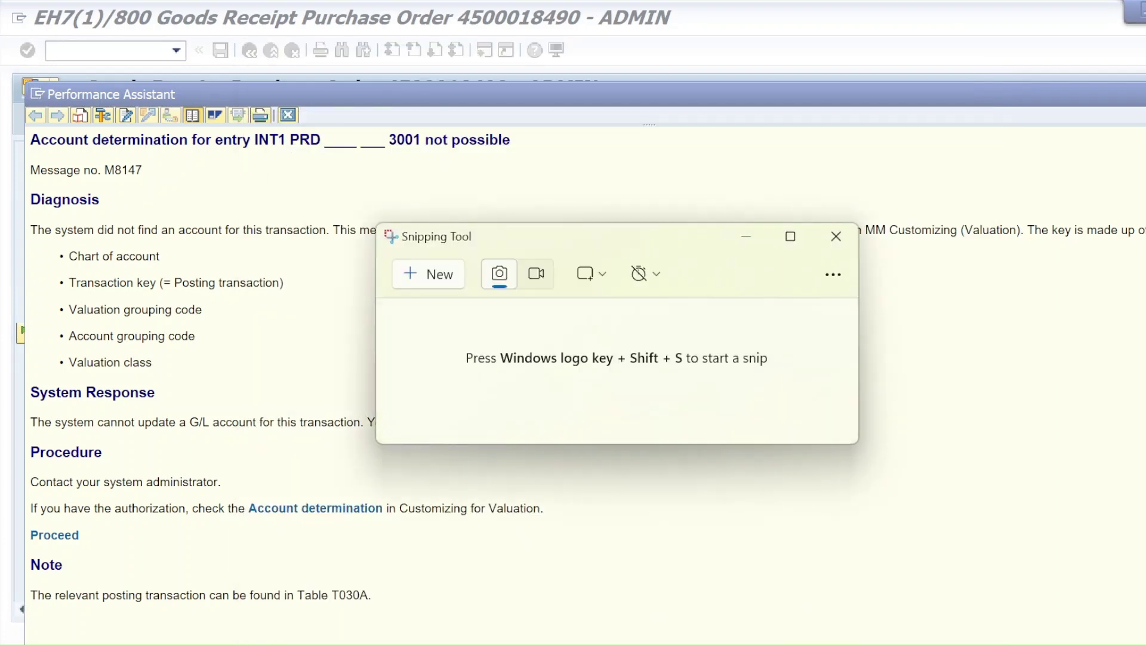
left_click(412, 276)
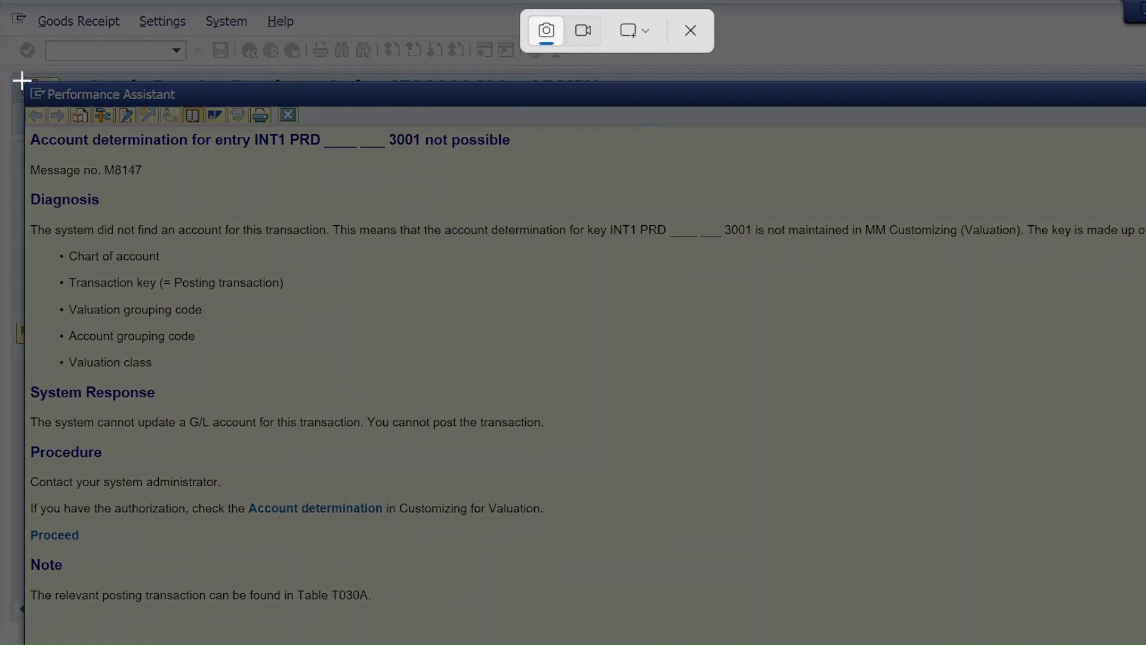
mouse_move(20, 78)
left_mouse_down()
mouse_move(775, 514)
mouse_move(1116, 644)
mouse_move(1021, 644)
mouse_move(1008, 631)
mouse_move(1011, 644)
left_mouse_up()
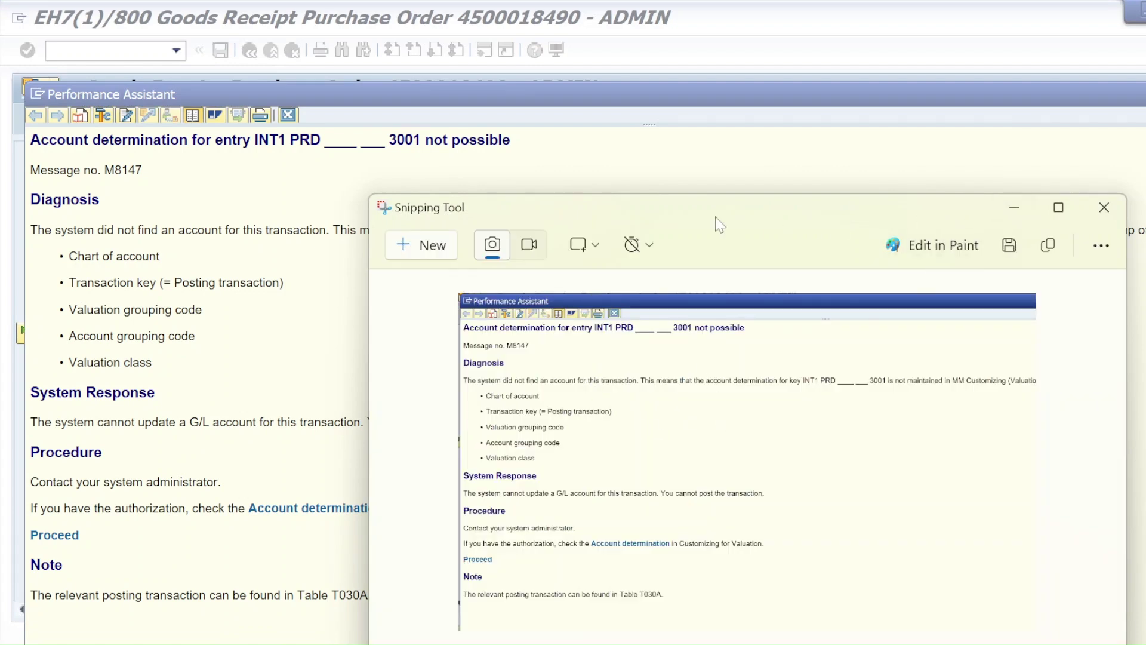
Name the screenshot file 'account determination error'
left_click(1014, 250)
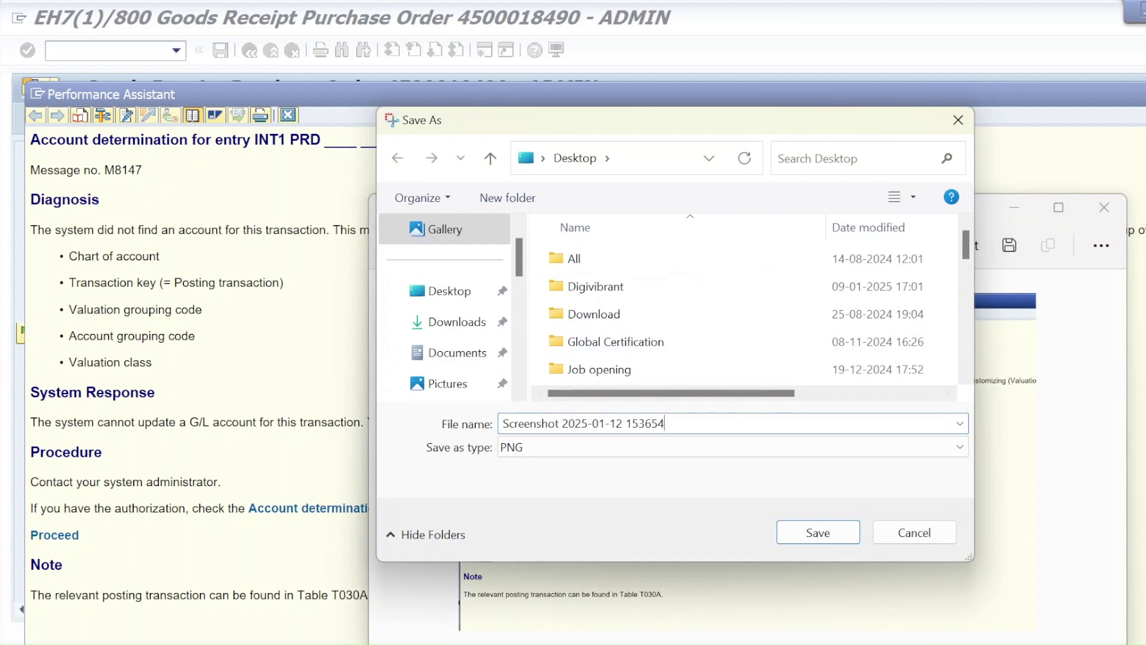
key("BackSpace")
key("BackSpace")
key("BackSpace")
key("BackSpace")
key("BackSpace")
key("BackSpace")
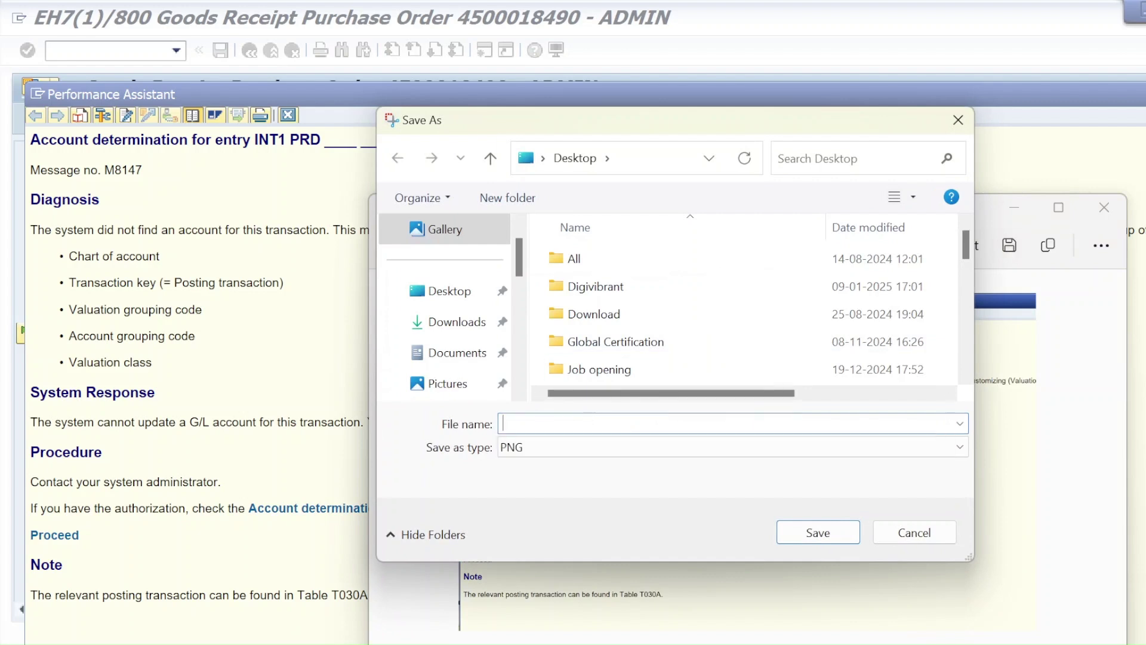
type("a")
key("Caps_Lock")
type("CC")
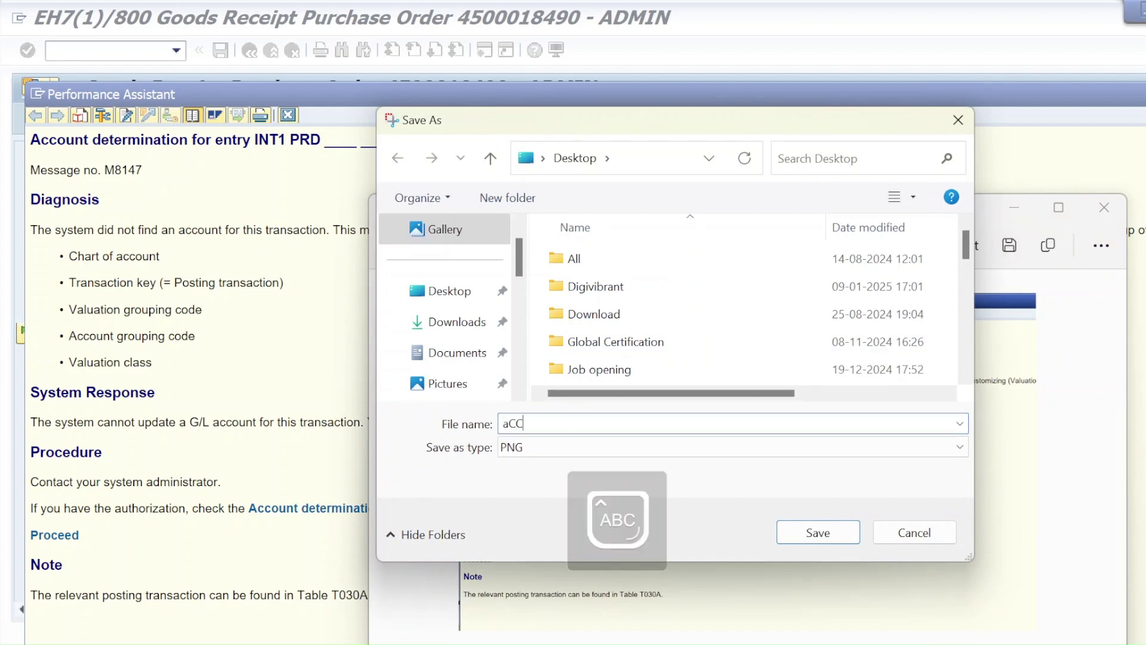
key("BackSpace")
key("BackSpace")
key("Caps_Lock")
type("accou")
type("nt f")
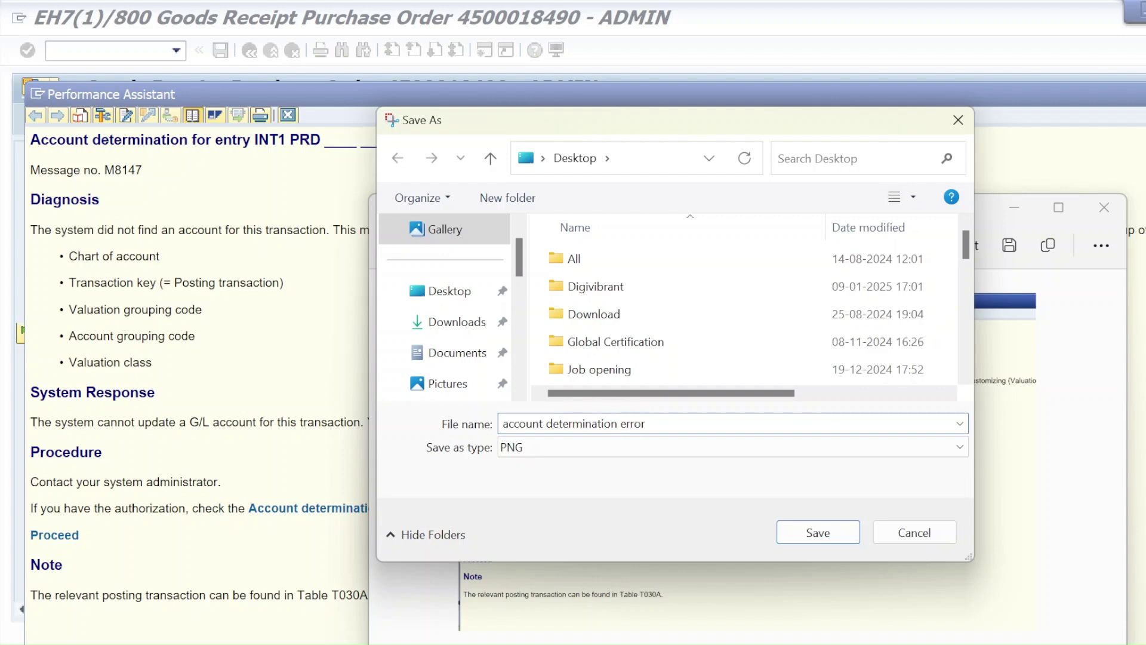
Save the screenshot into the U tube thumbnail folder on the Desktop
left_click(454, 292)
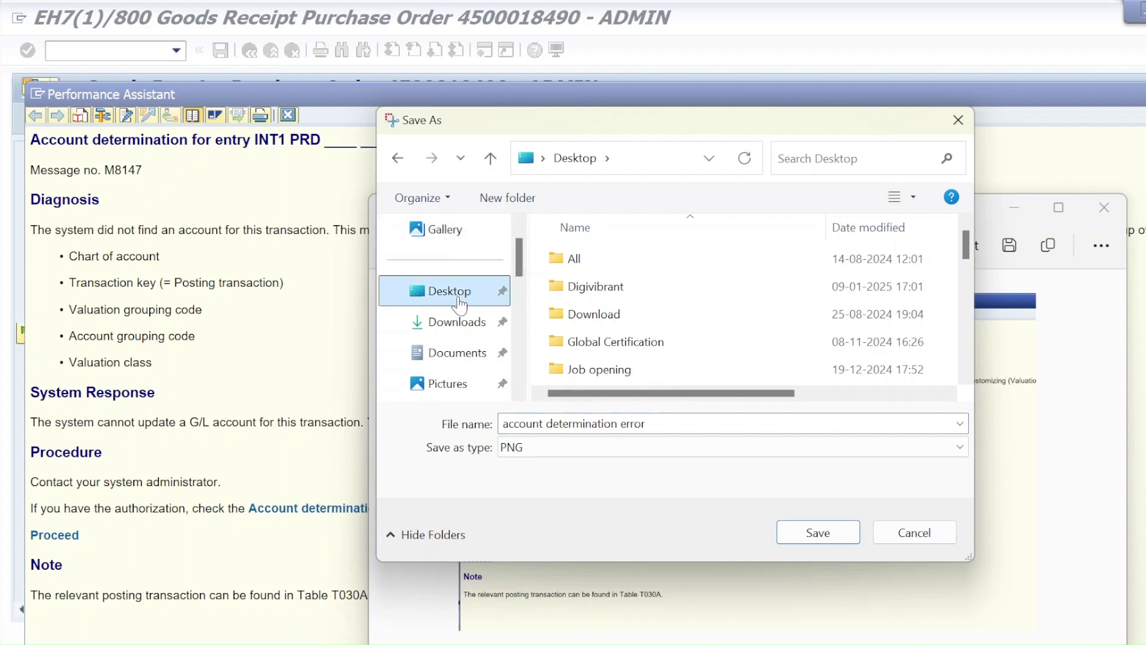
scroll(567, 322, "down", 1)
scroll(597, 338, "down", 1)
scroll(627, 349, "down", 1)
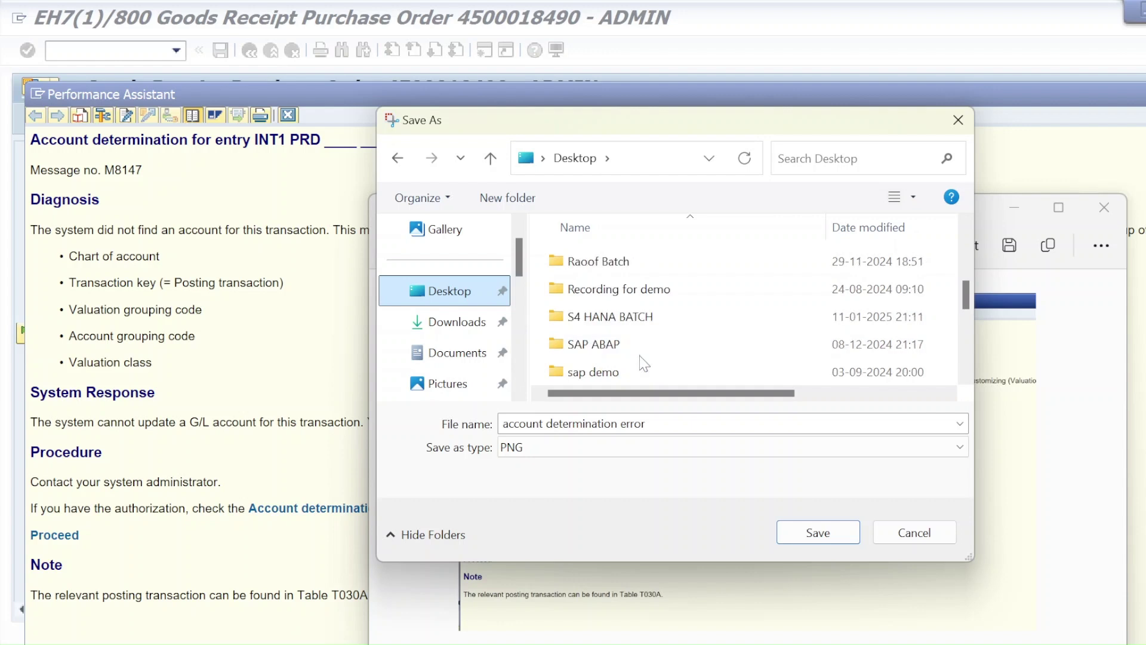
scroll(641, 356, "down", 2)
scroll(641, 357, "down", 1)
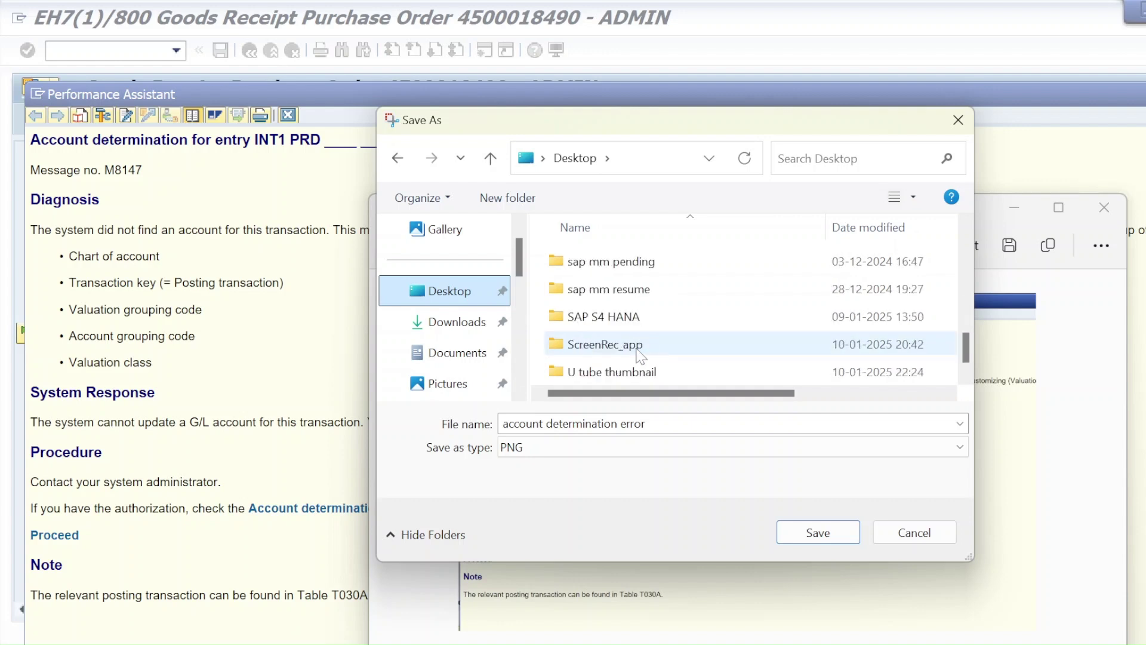
double_click(636, 372)
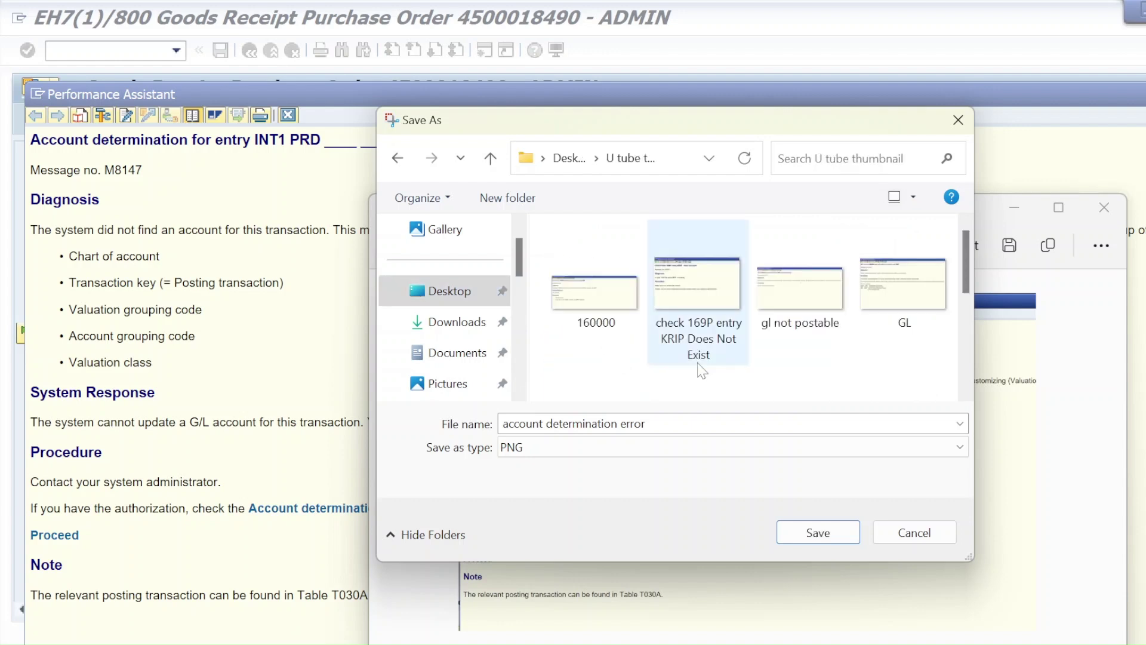
left_click(847, 534)
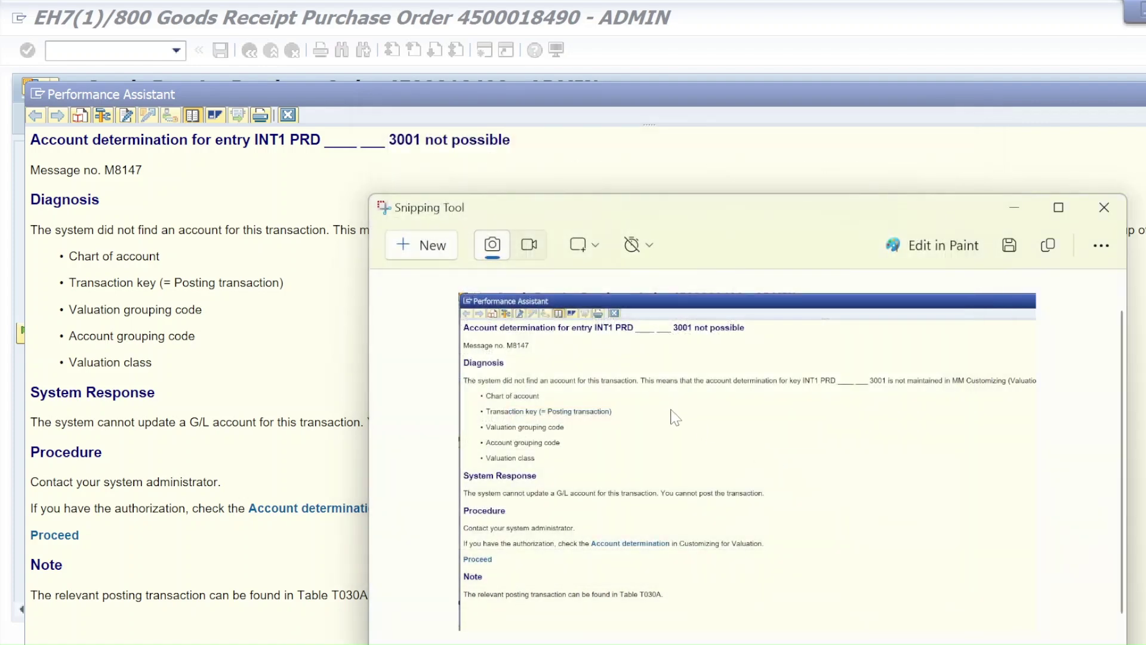
Copy the error heading and paste it into a new Notepad note
left_click(1015, 207)
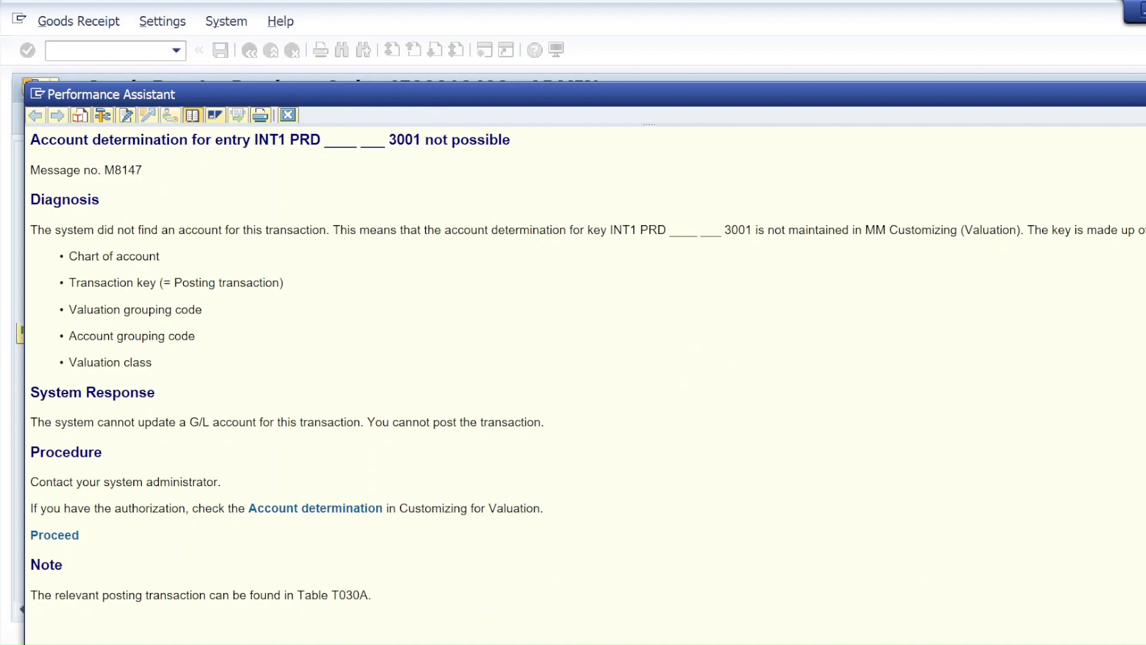
mouse_move(30, 139)
left_mouse_down()
mouse_move(359, 141)
mouse_move(543, 157)
left_mouse_up()
key("ctrl+c")
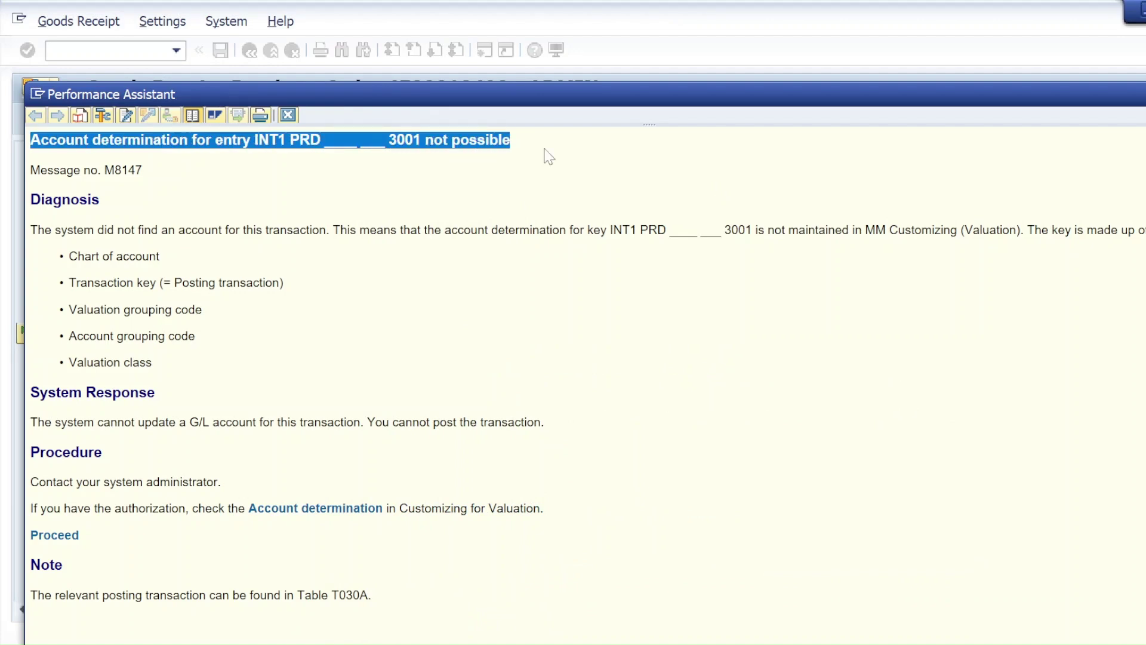
key("super")
type("not")
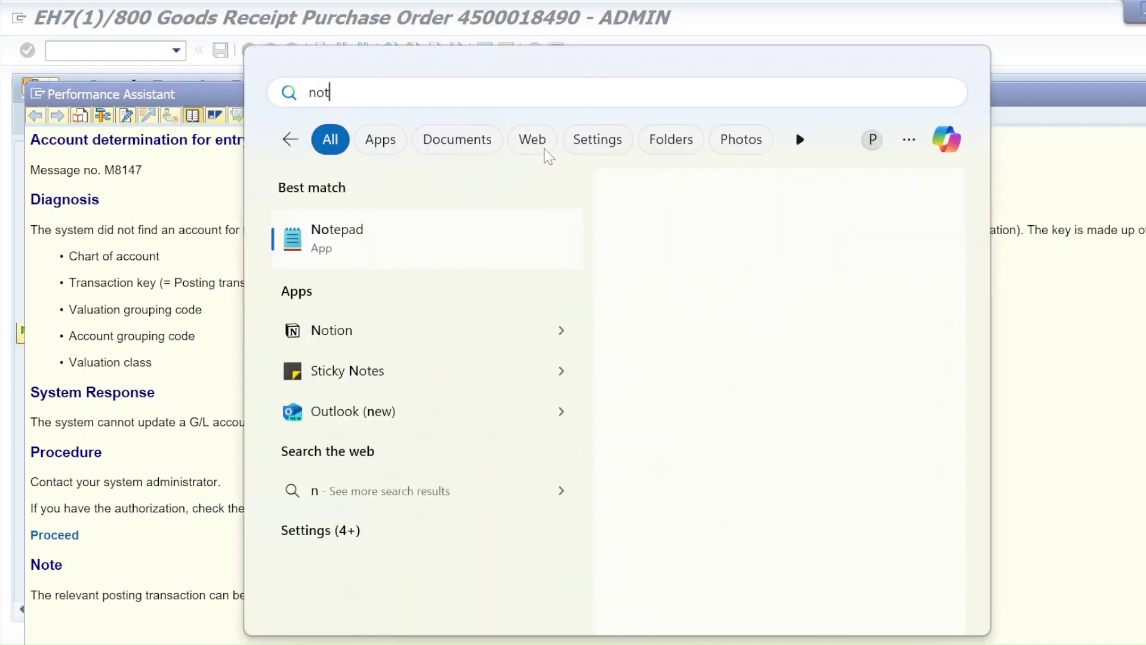
type("e")
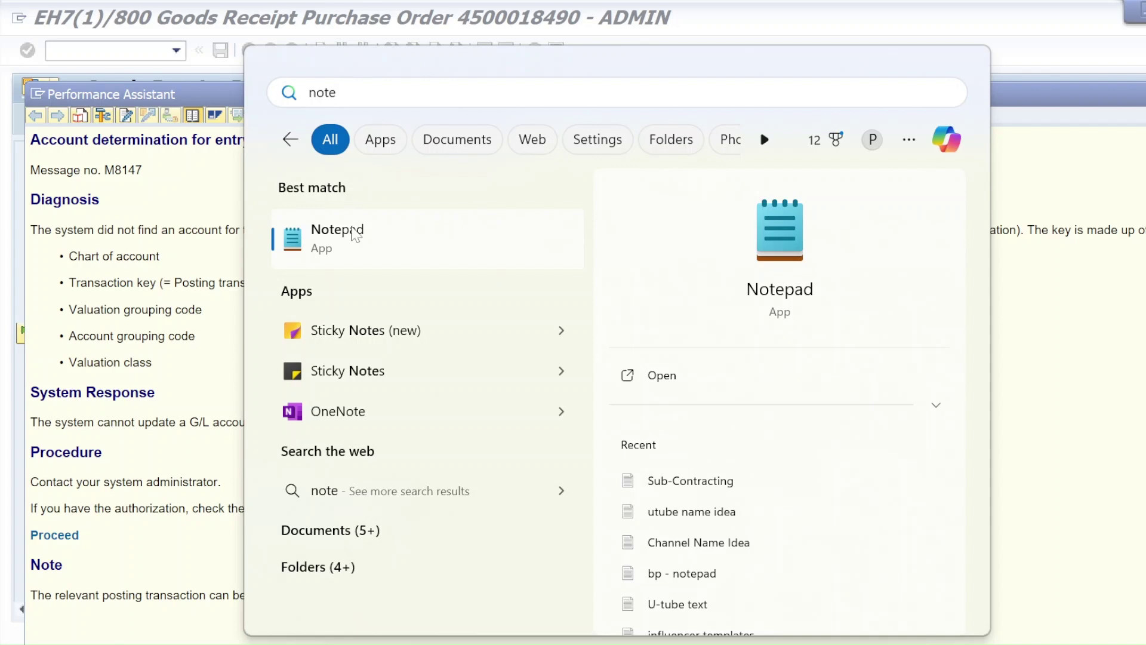
left_click(355, 232)
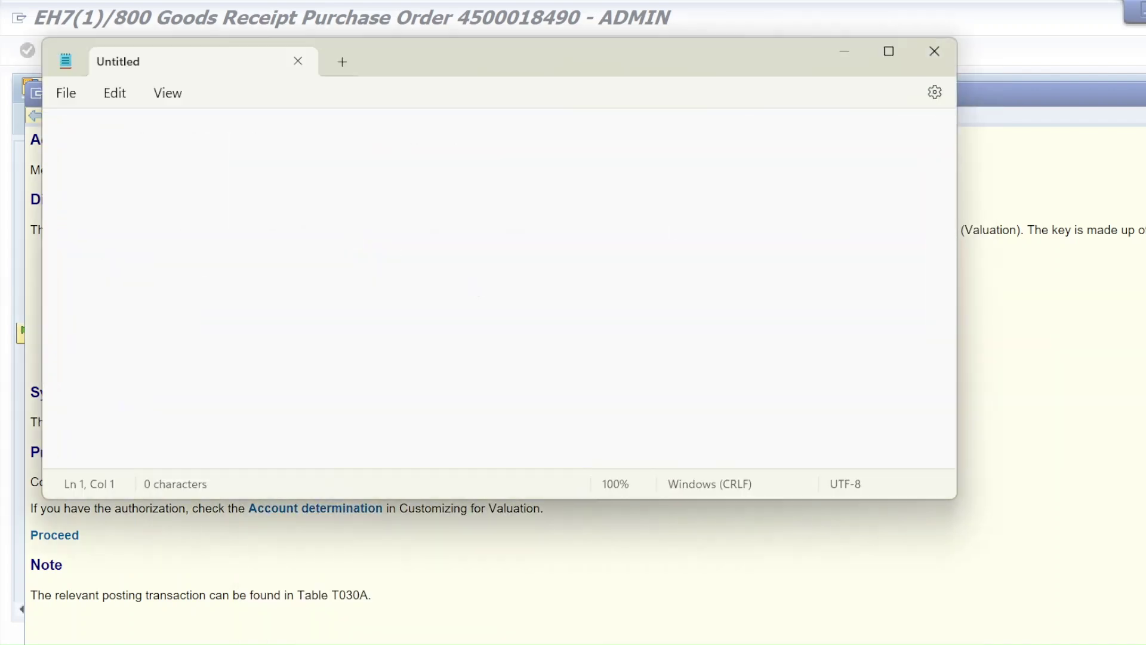
key("ctrl+v")
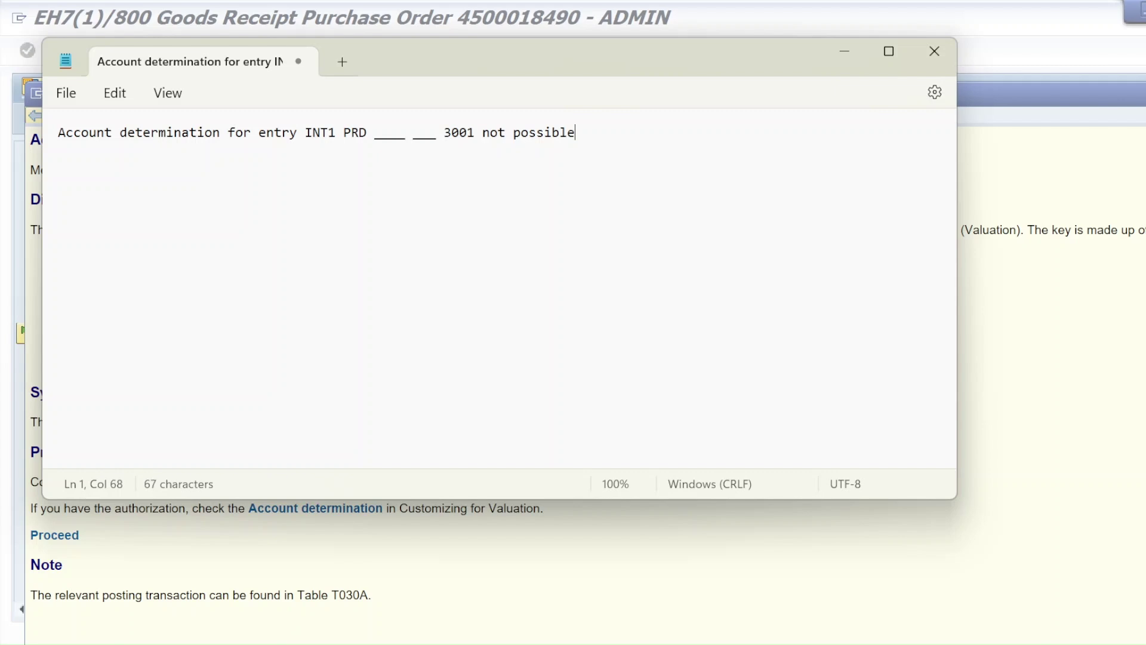
Highlight 'account determination', INT1, PRD and 3001 in the note, then minimize Notepad
left_click_drag(66, 132, 219, 132)
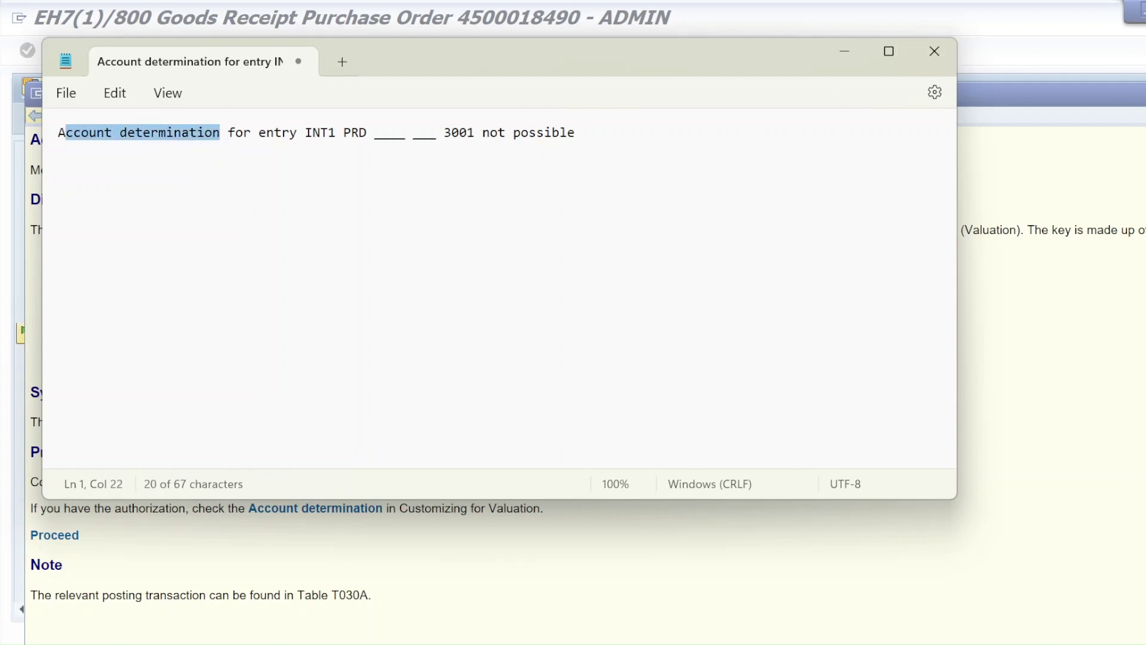
left_click(336, 132)
left_click_drag(313, 132, 336, 132)
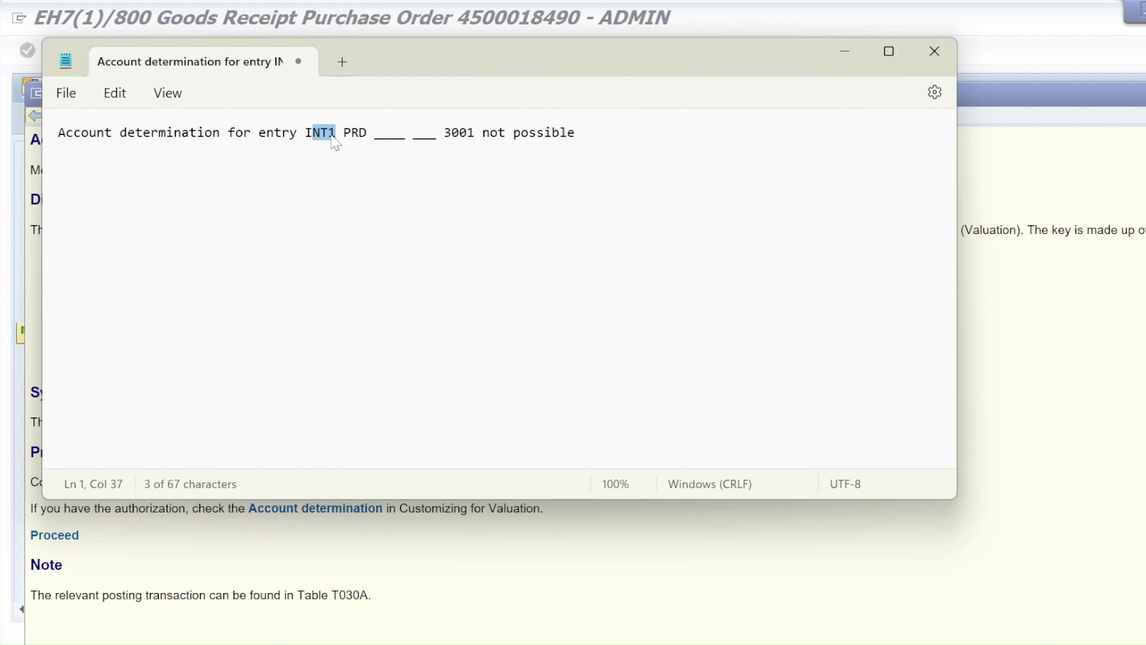
left_click_drag(344, 132, 367, 132)
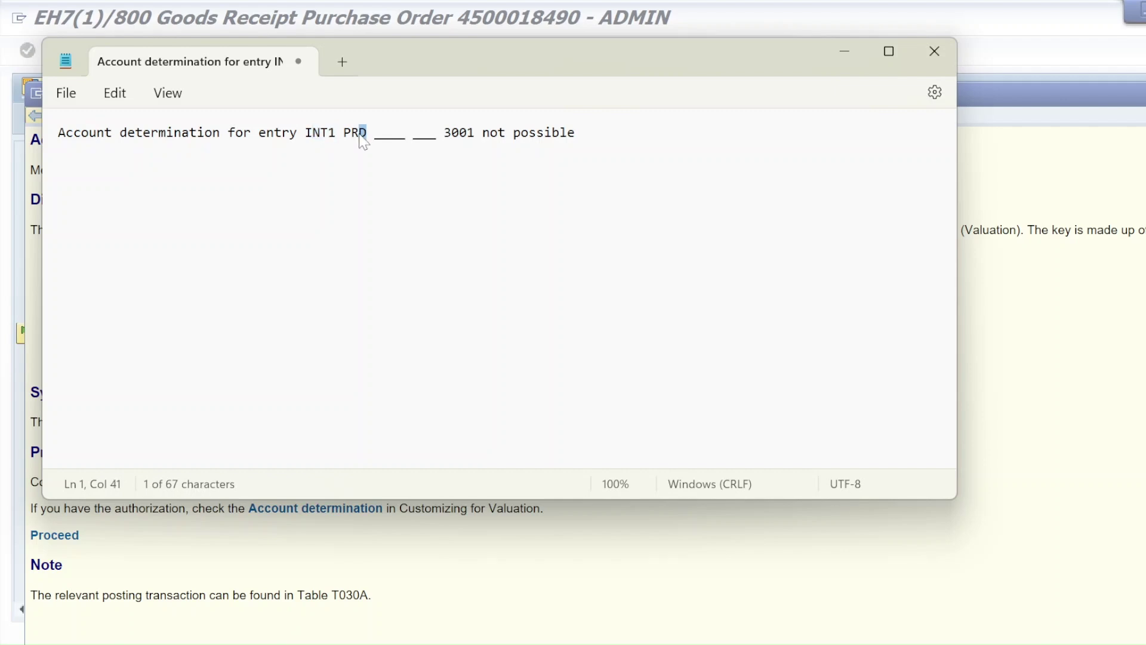
left_click_drag(475, 132, 444, 132)
left_click(475, 132)
left_click(843, 51)
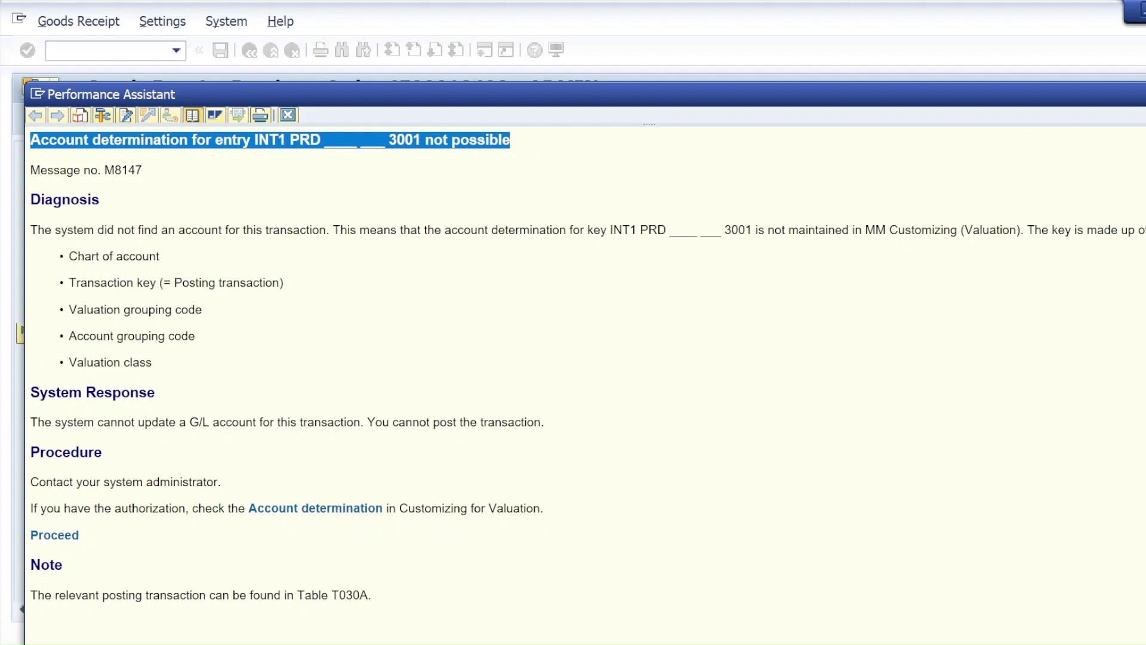
left_click_drag(259, 422, 190, 422)
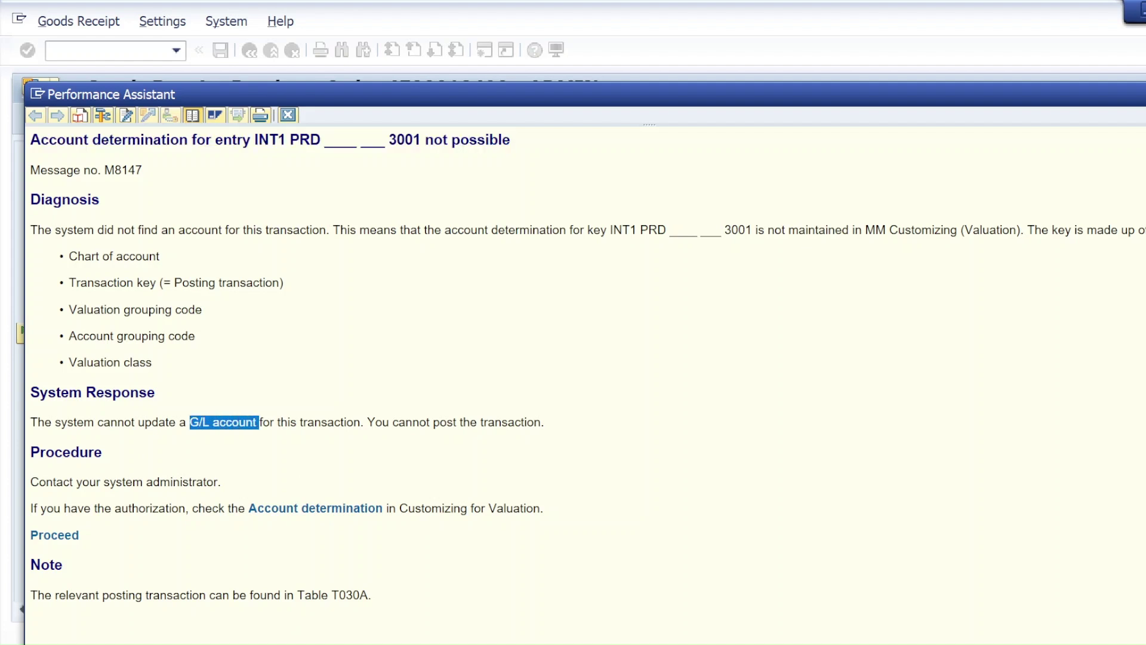
left_click_drag(361, 422, 213, 422)
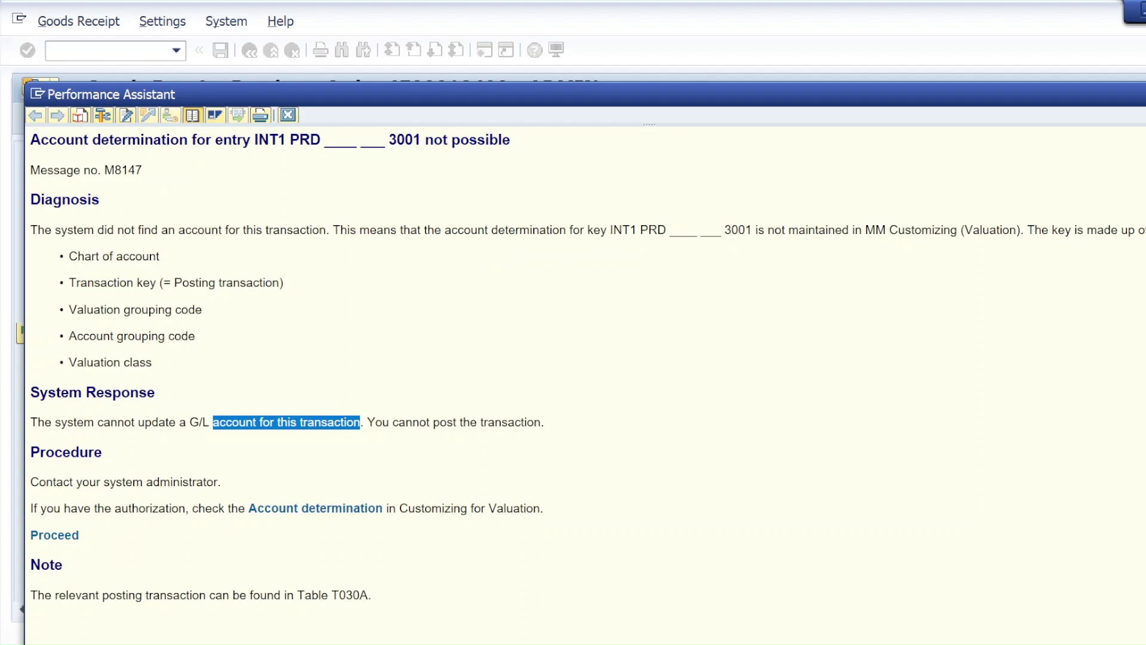
left_click(656, 230)
double_click(738, 230)
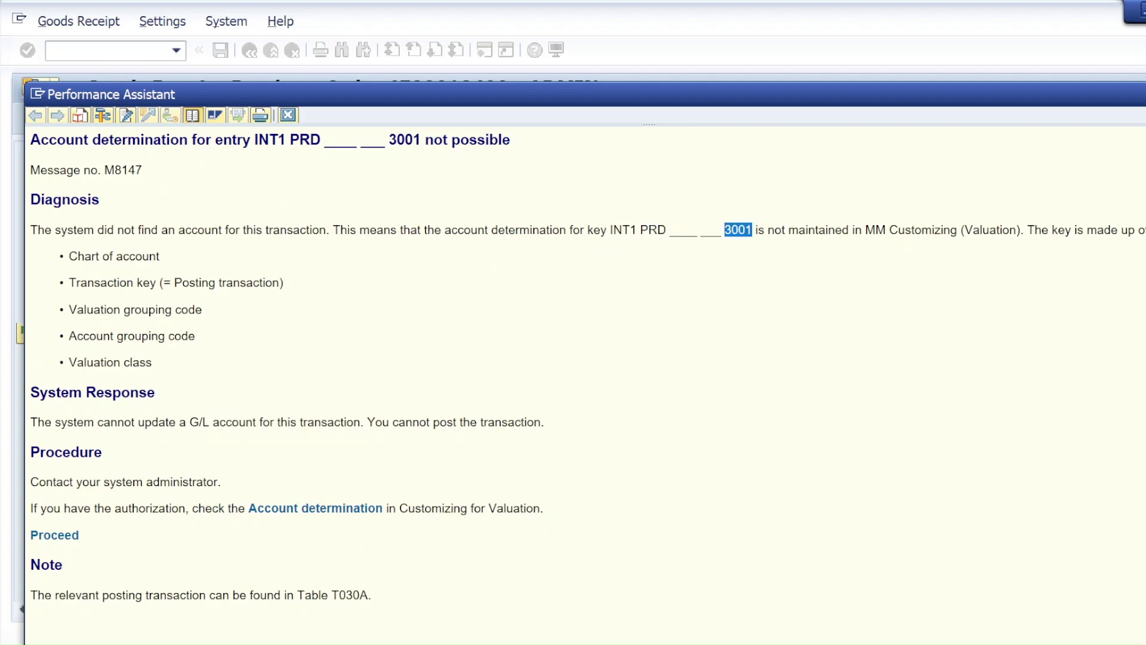
mouse_move(877, 229)
left_mouse_down()
mouse_move(889, 229)
mouse_move(861, 230)
left_mouse_up()
left_click_drag(1028, 230, 1143, 230)
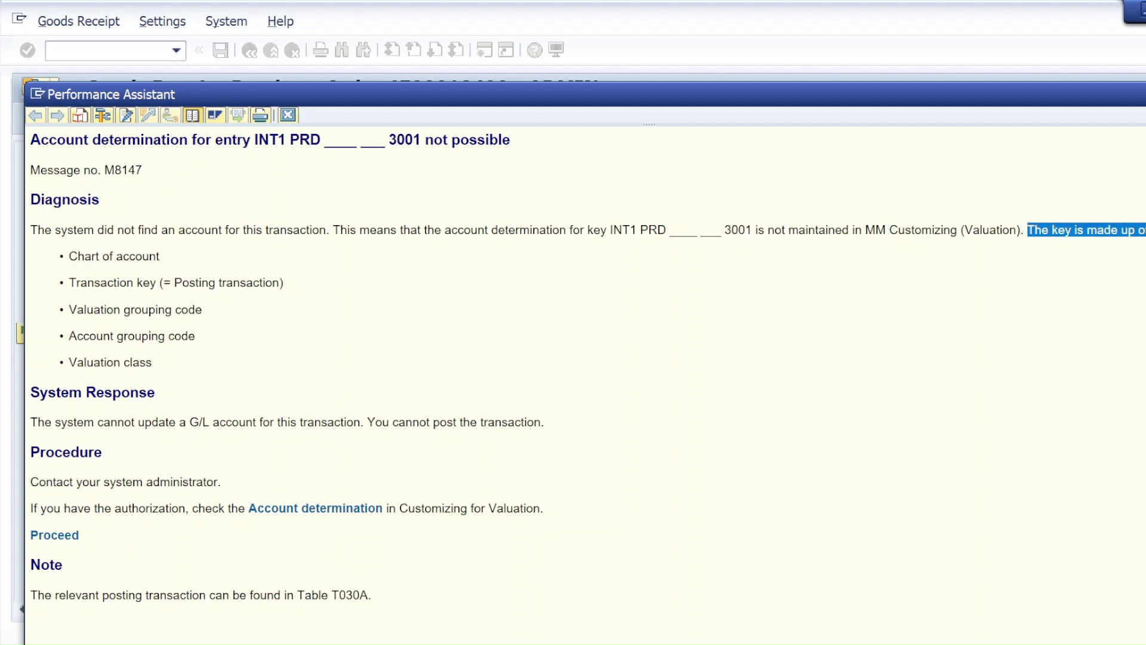
triple_click(144, 256)
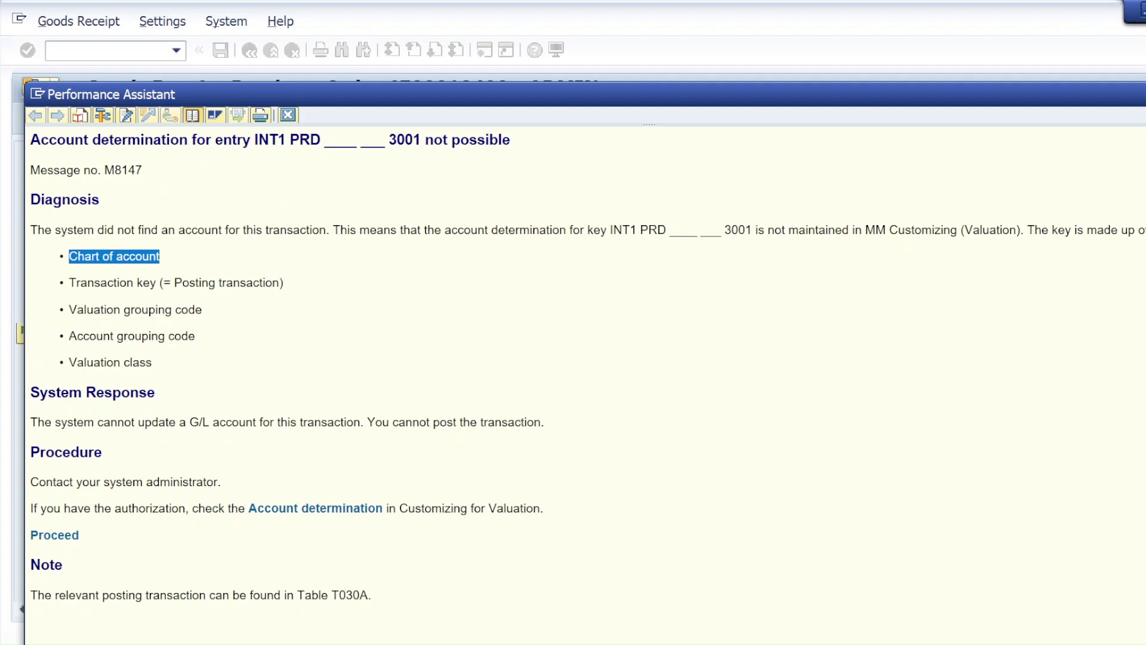
left_click_drag(157, 282, 69, 282)
left_click_drag(202, 309, 69, 310)
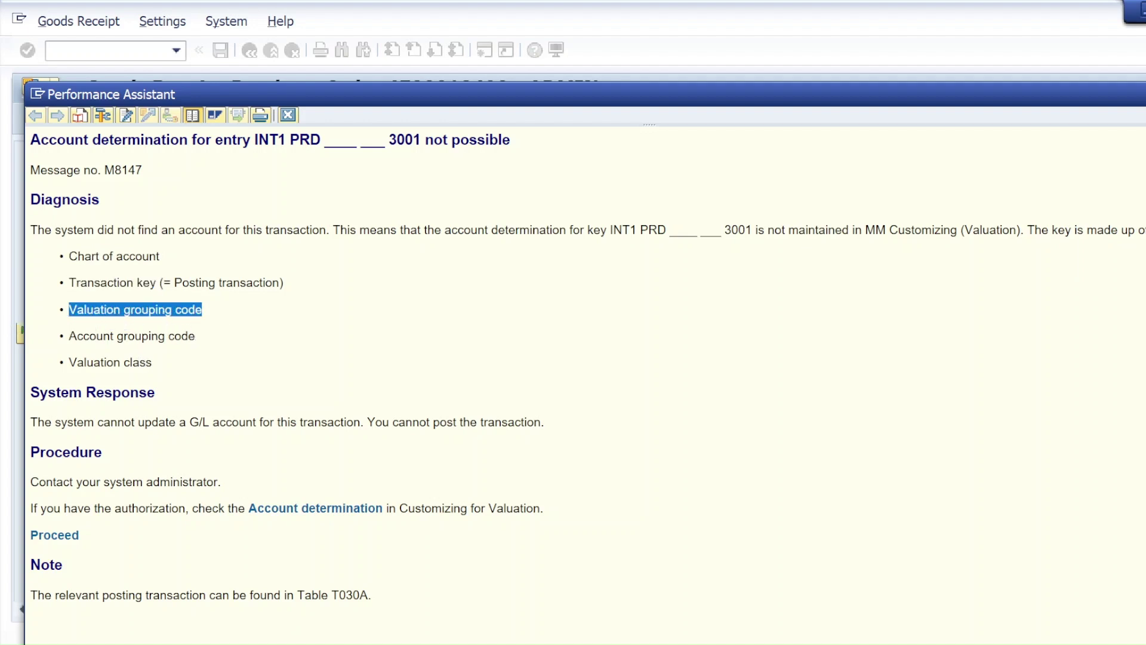
left_click_drag(153, 363, 70, 363)
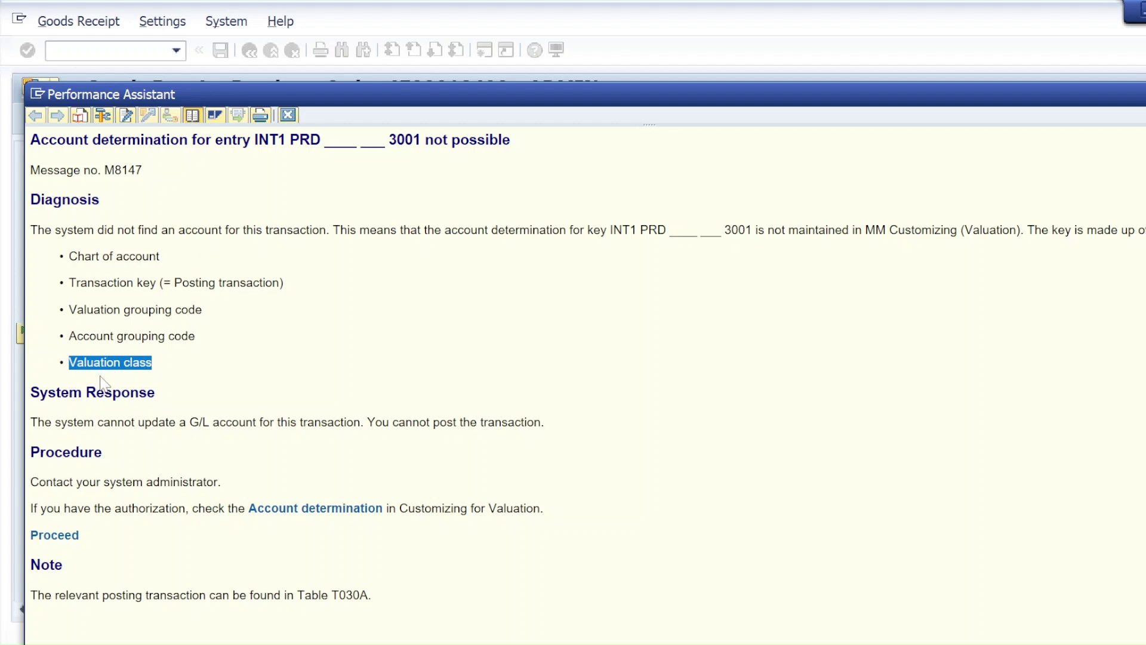
left_click_drag(422, 140, 385, 139)
left_click_drag(160, 282, 70, 282)
left_click_drag(321, 140, 287, 140)
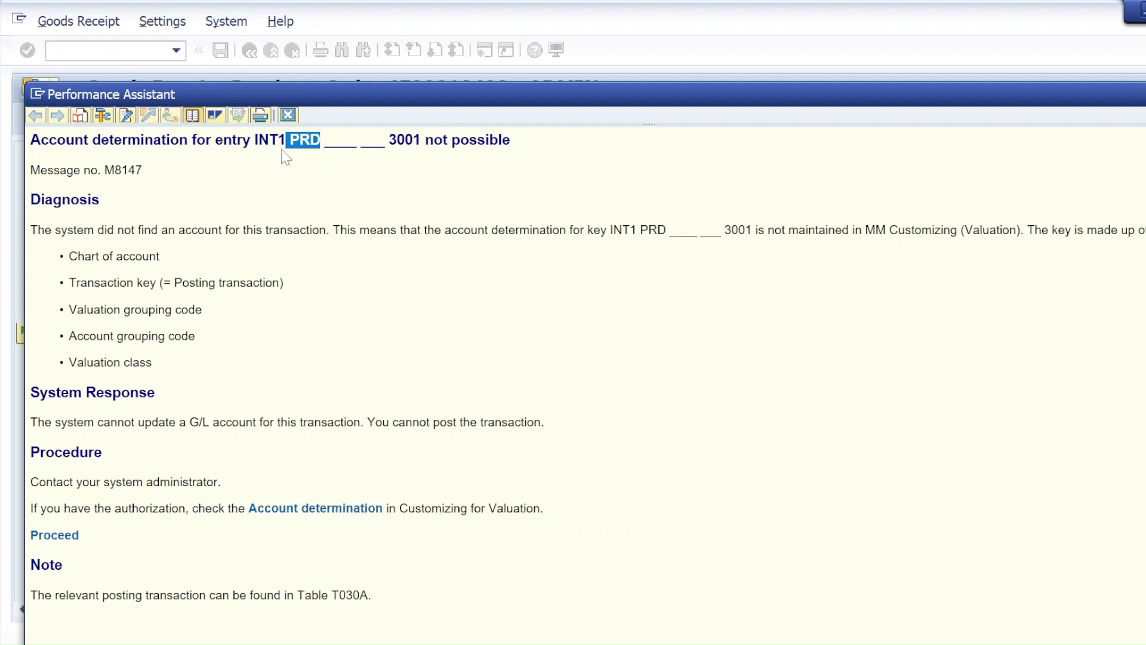
left_click_drag(160, 256, 69, 257)
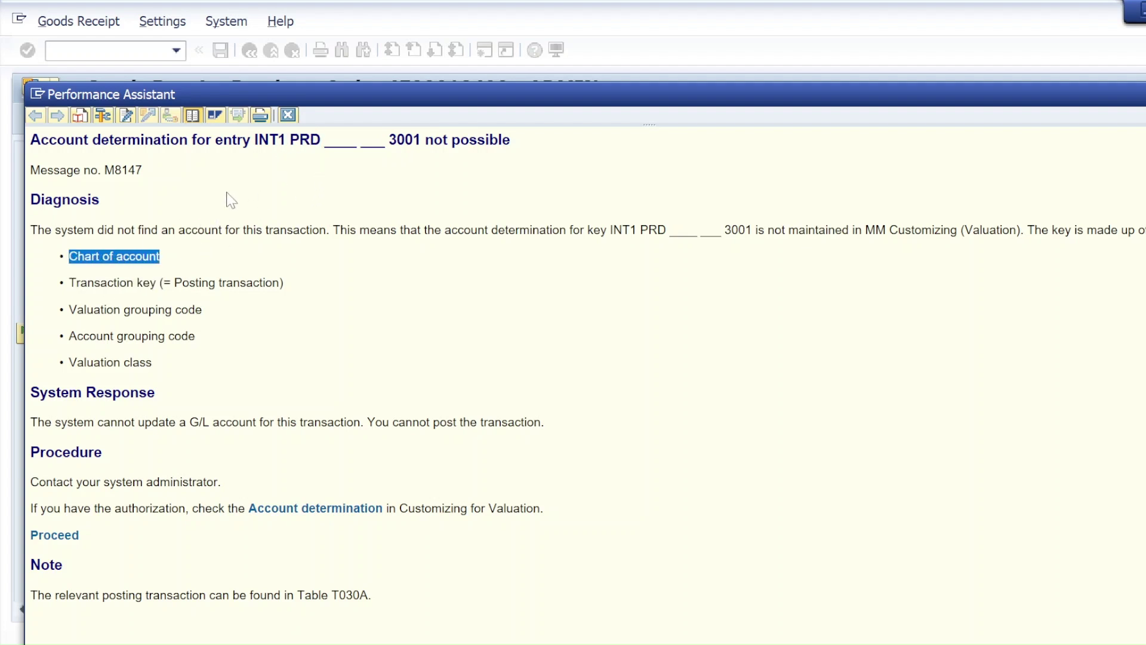
left_click_drag(279, 139, 251, 140)
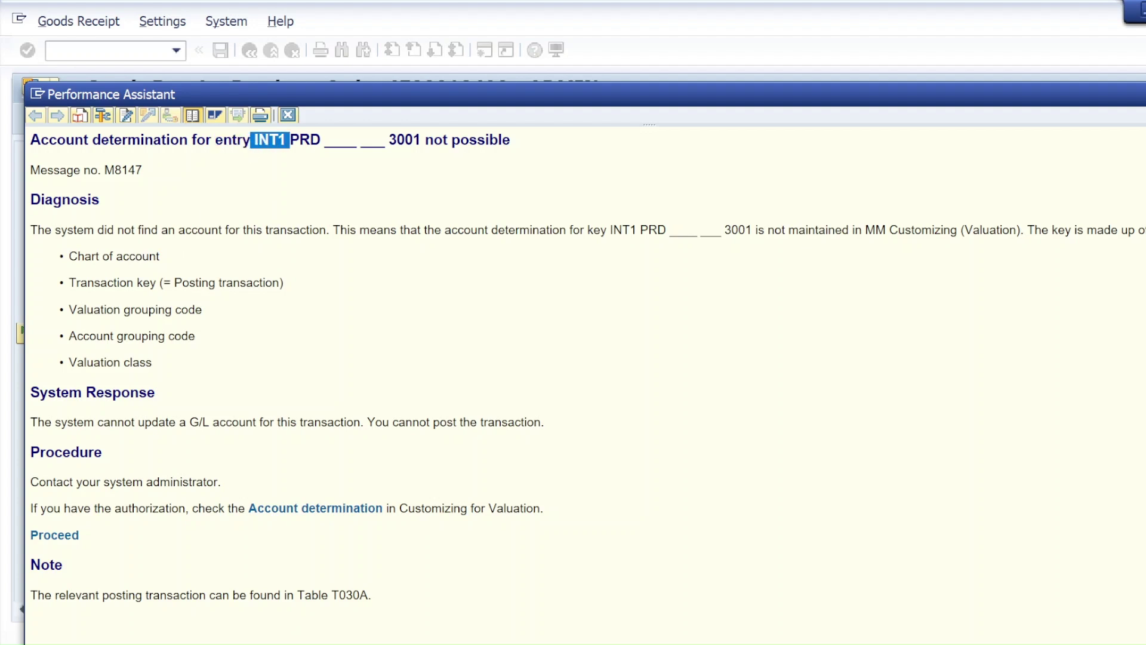
left_click_drag(203, 310, 69, 309)
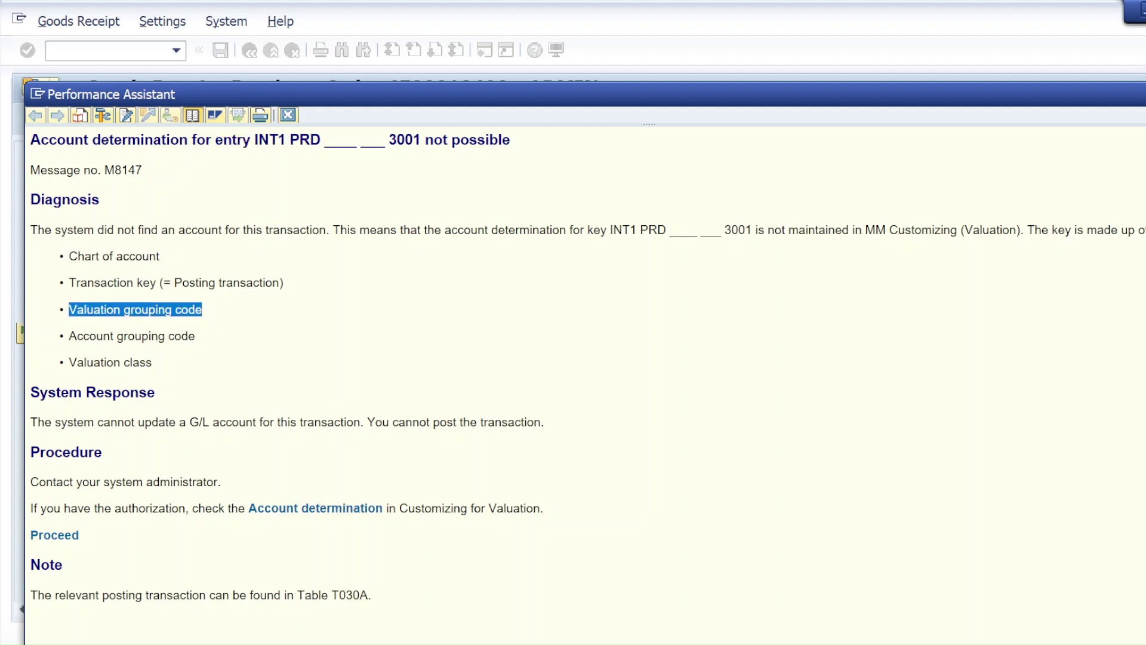
left_click_drag(196, 337, 70, 336)
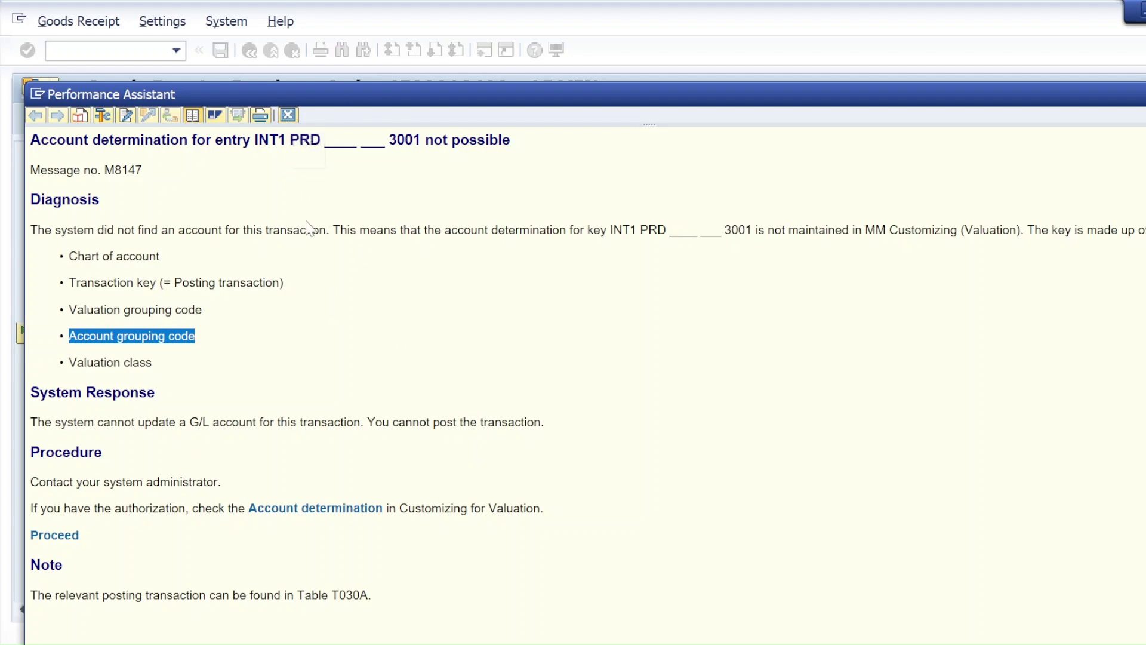
Close the error help and log dialogs and enter the /o command for automatic postings configuration
key("alt+space")
type("no")
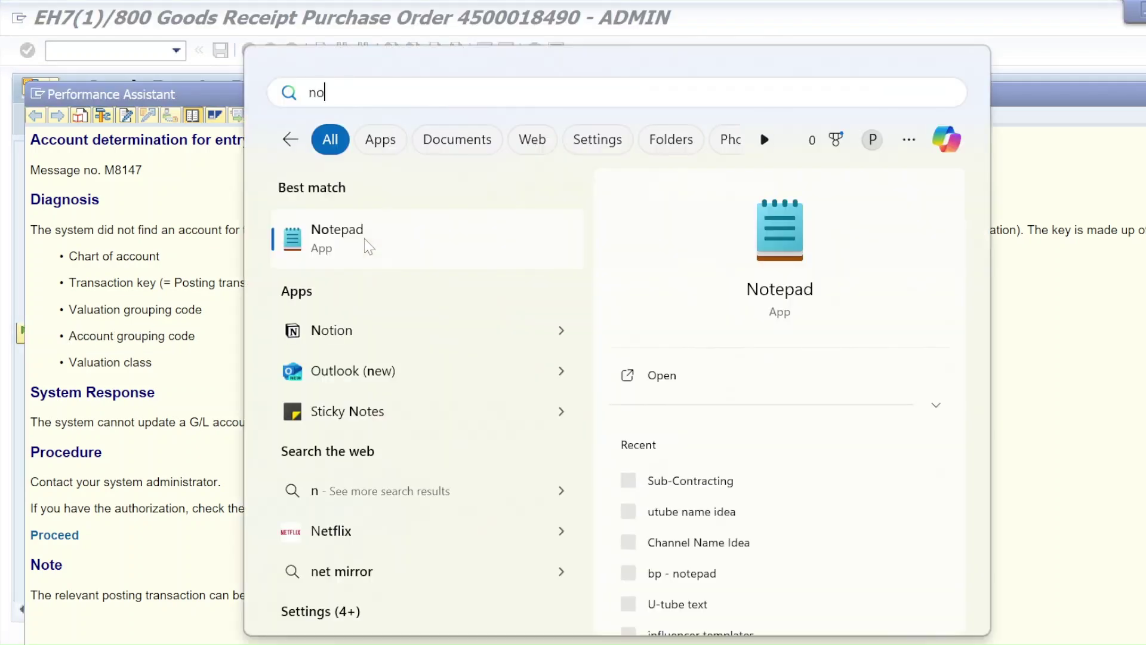
type("te")
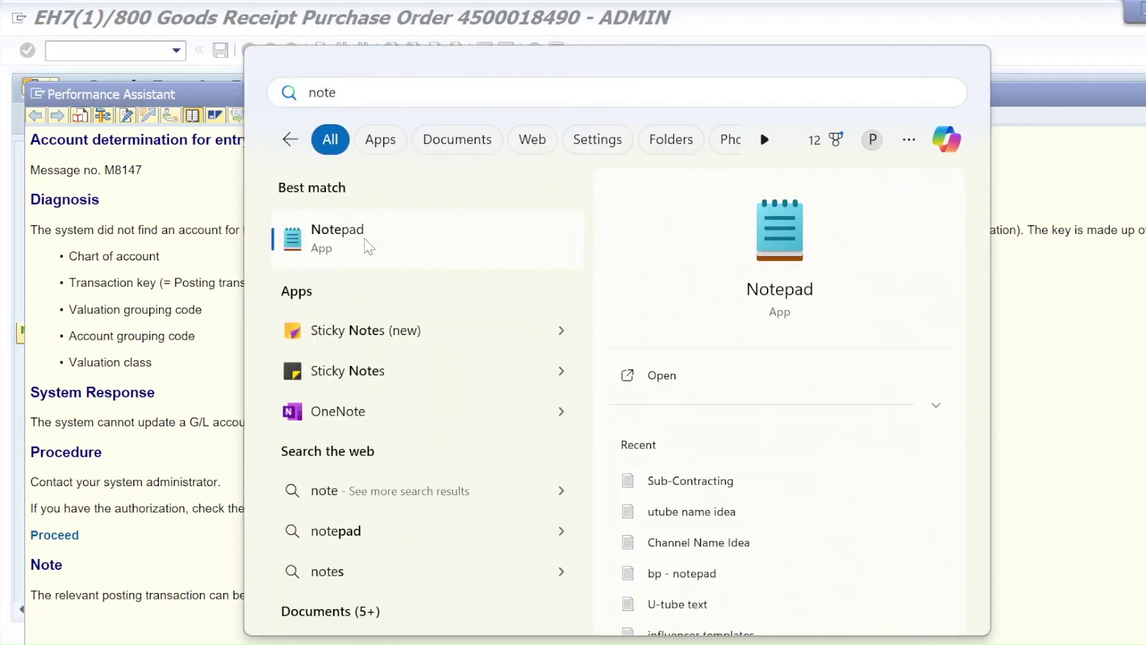
key("alt+Tab")
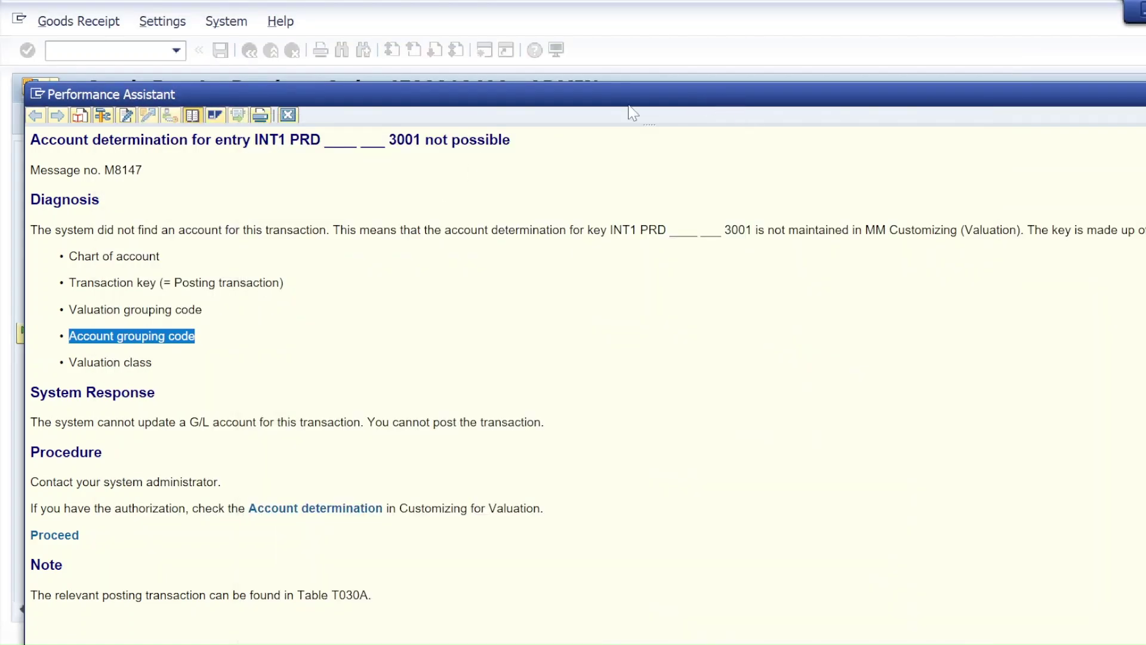
left_click(287, 115)
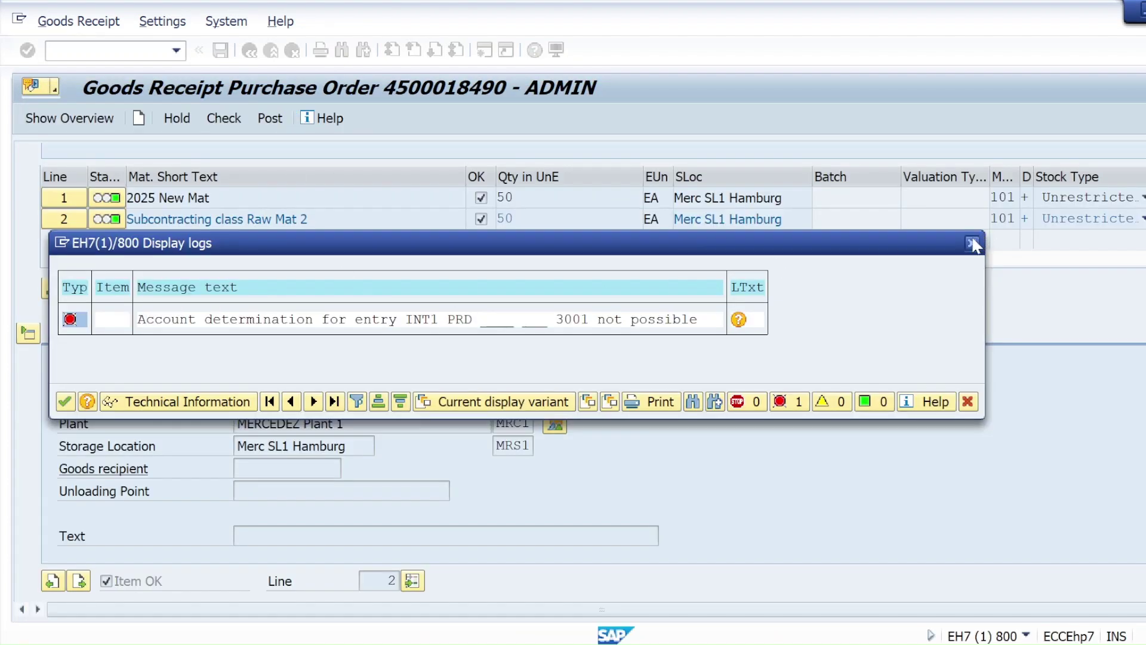
left_click(974, 244)
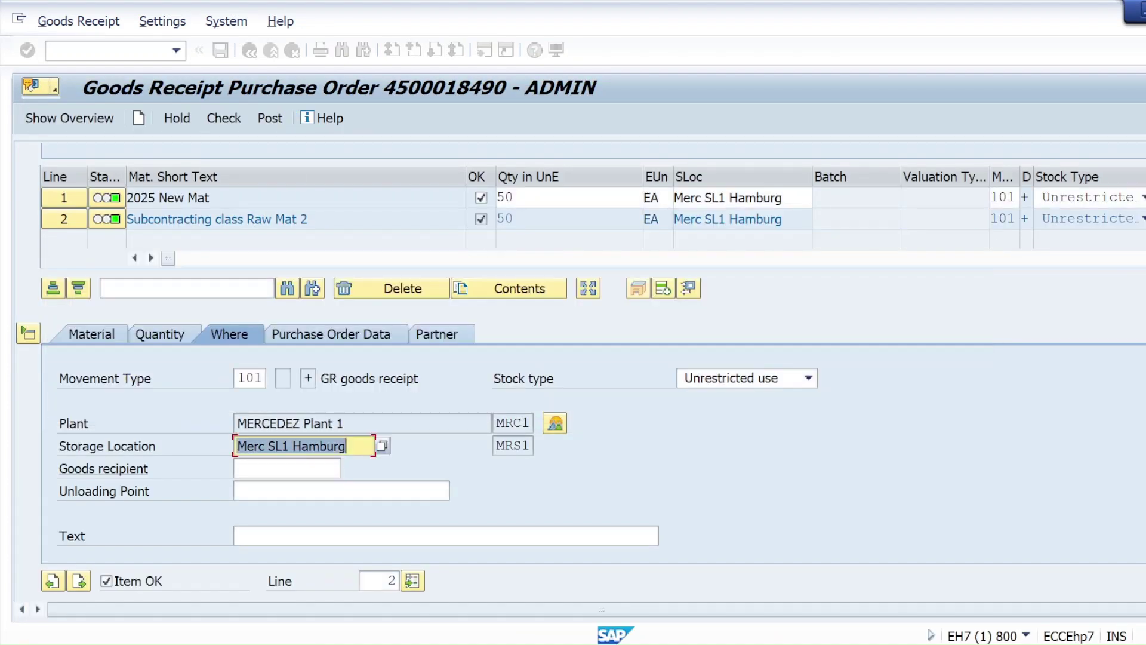
left_click(94, 50)
type("/")
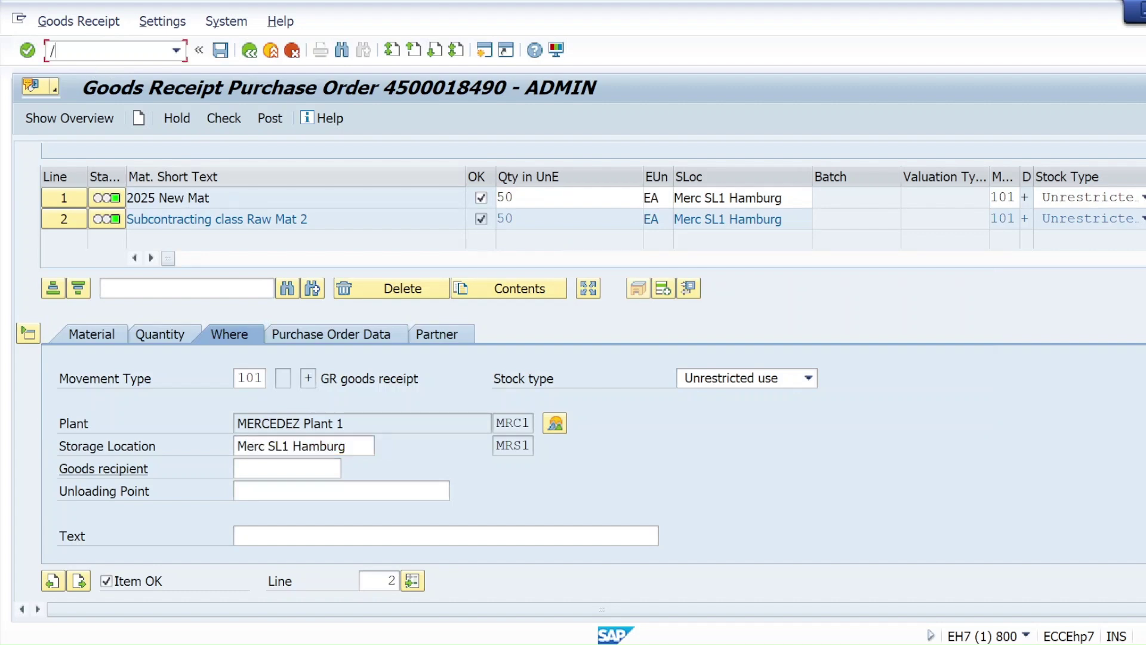
type("omigo")
Open the configuration in a new session and recheck the PRD key in the Notepad note
key("Return")
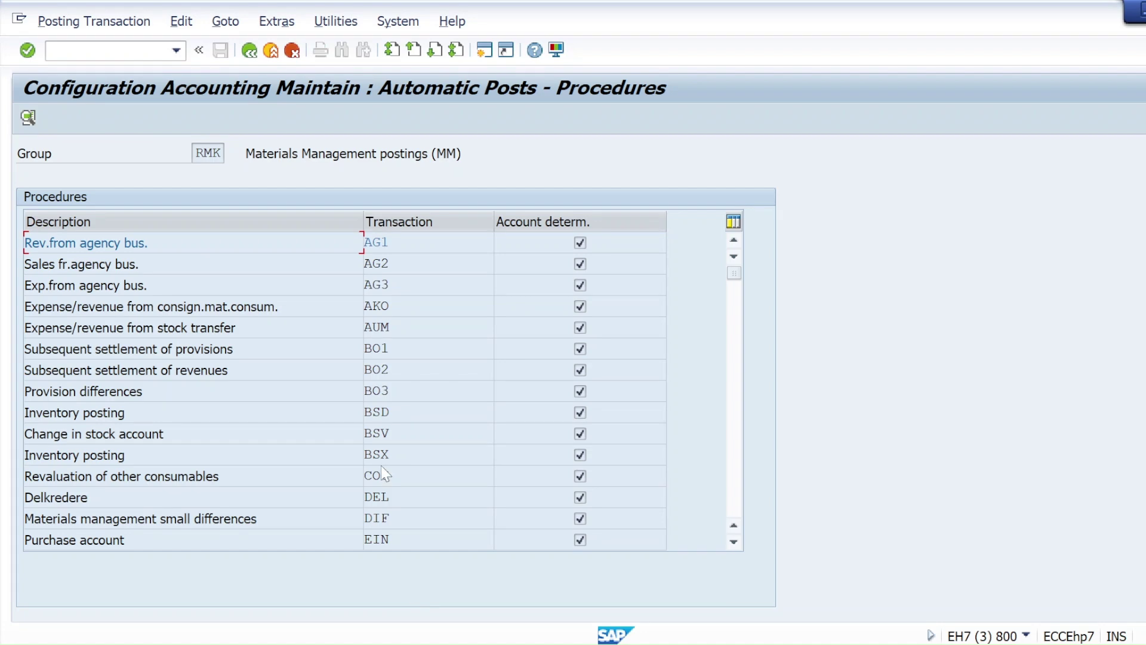
key("alt+Tab")
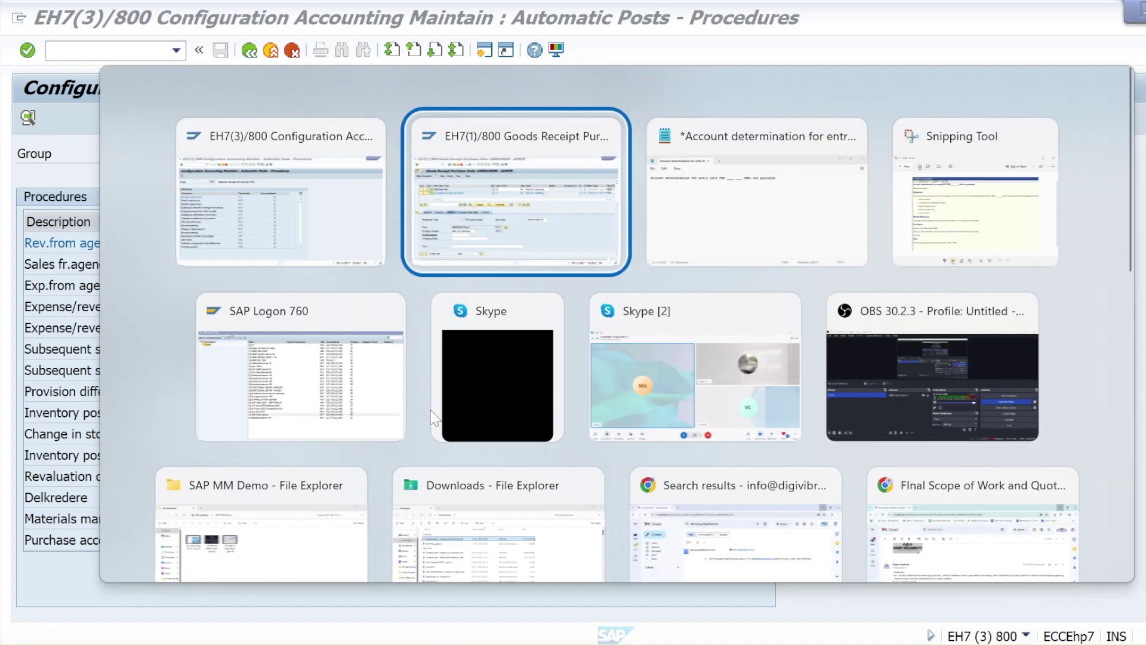
key("alt+Tab")
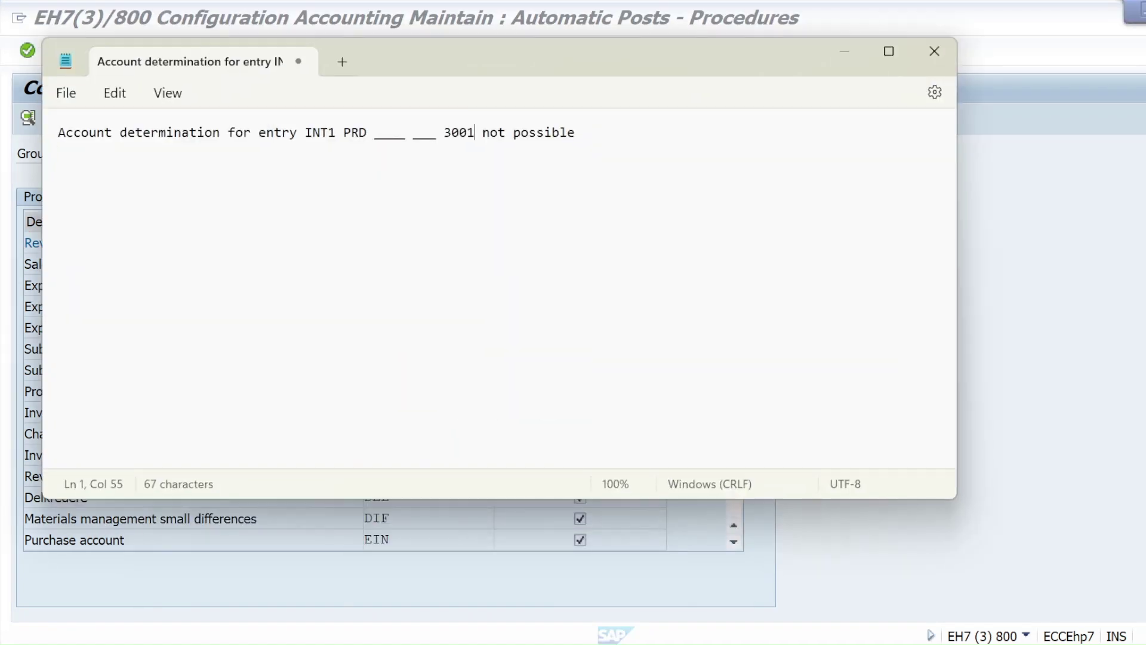
left_click_drag(367, 132, 335, 132)
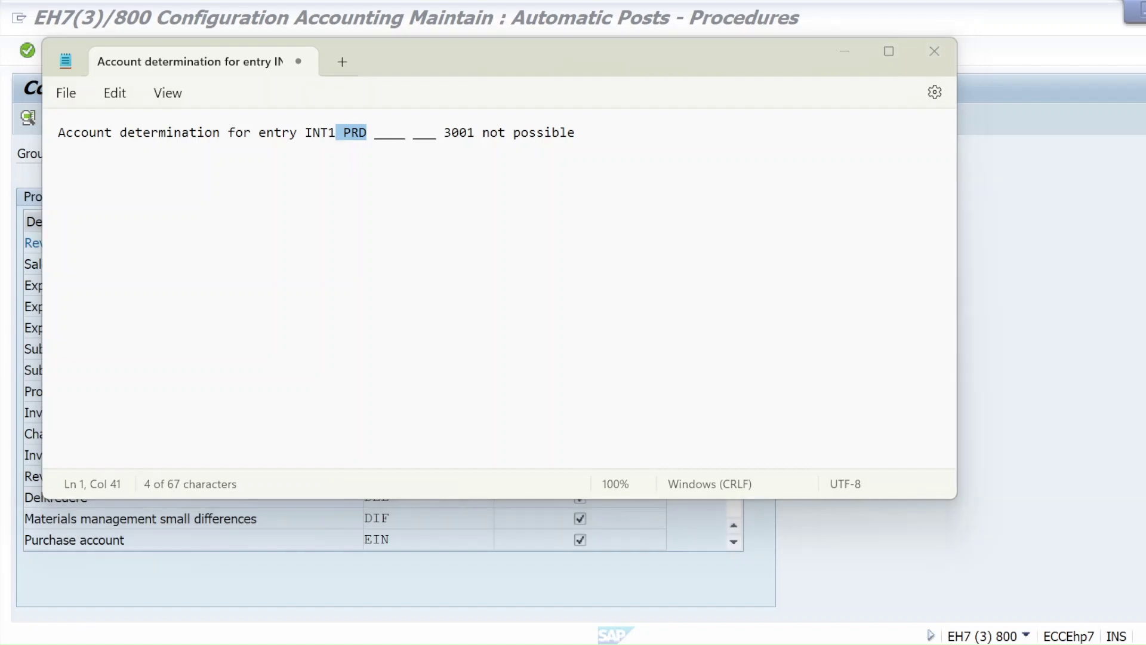
key("alt+Tab")
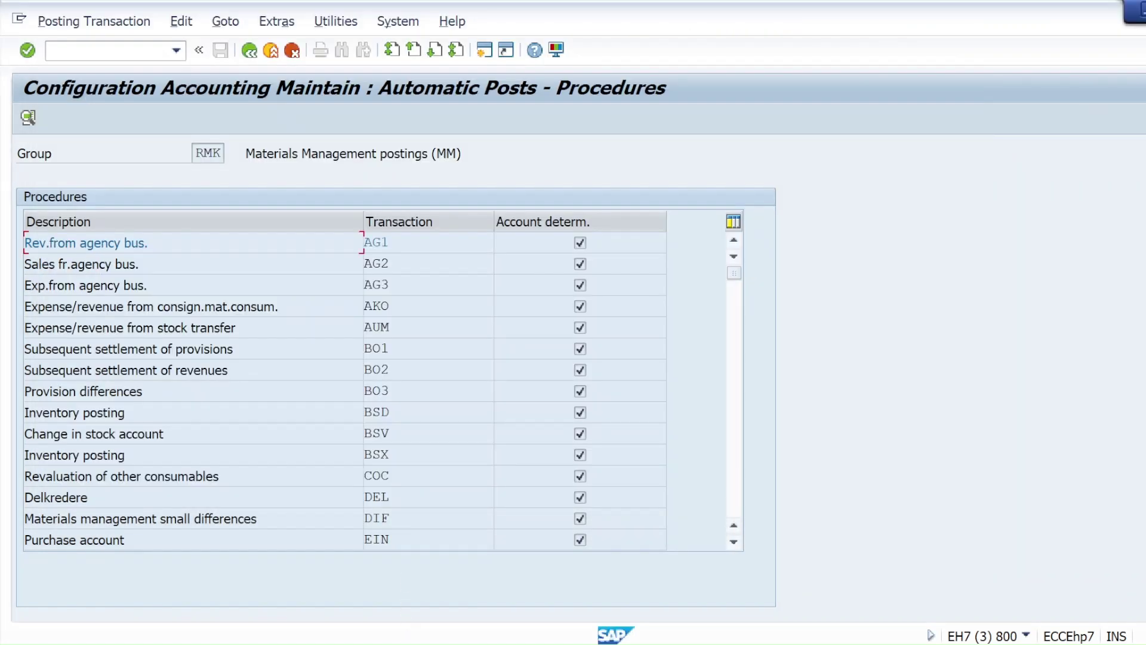
Scroll the procedures list and open PRD cost (price) differences
scroll(452, 452, "down", 1)
scroll(391, 475, "down", 2)
scroll(382, 388, "down", 2)
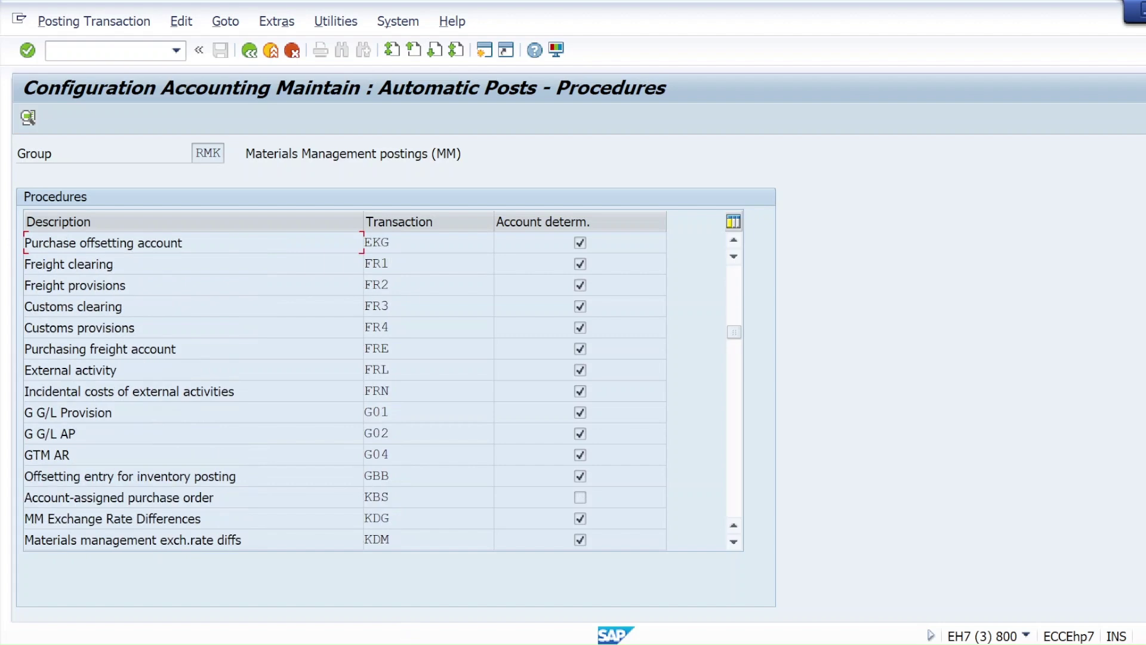
scroll(382, 388, "down", 2)
scroll(382, 388, "down", 1)
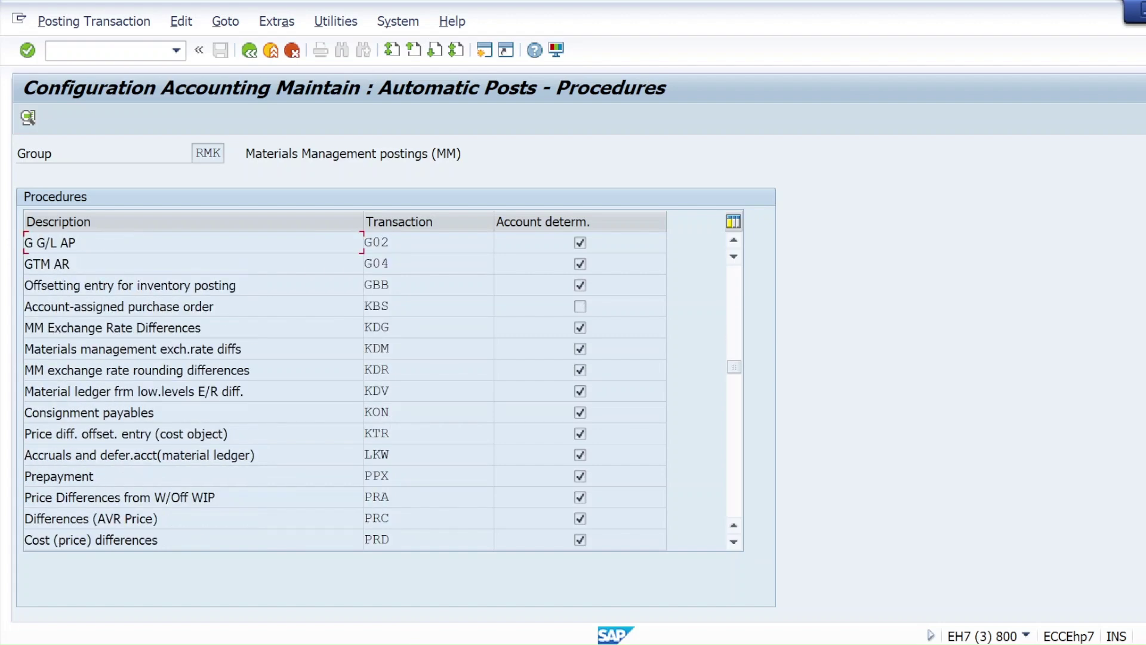
scroll(382, 388, "down", 2)
double_click(376, 412)
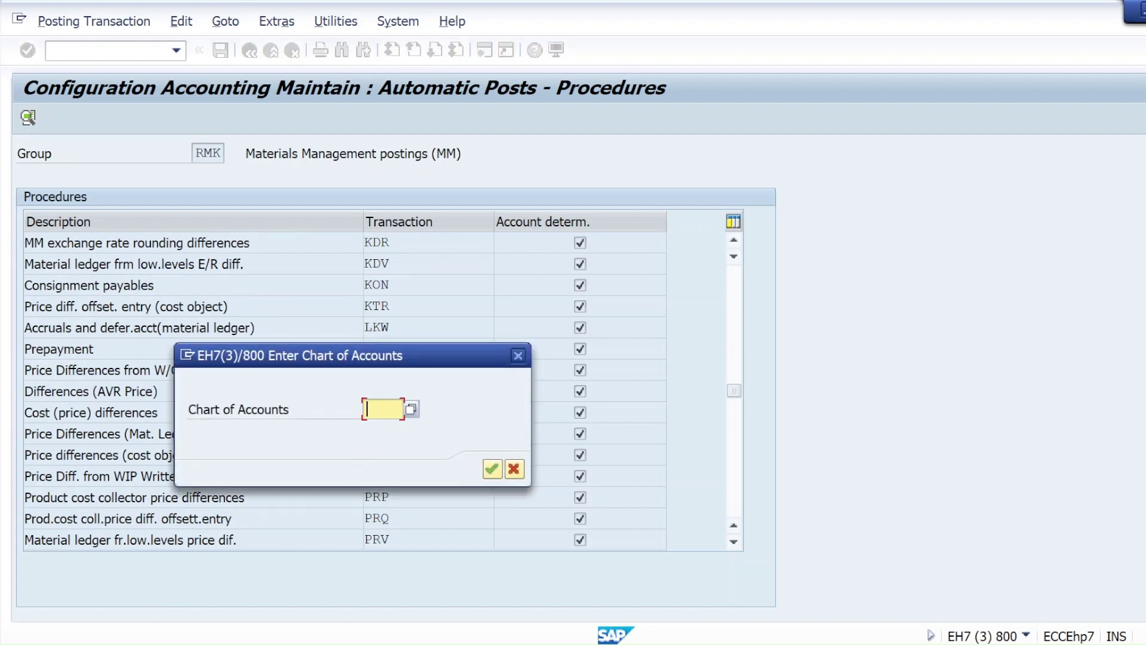
Enter chart of accounts INT1 to display the PRD account assignments
type("inr")
key("BackSpace")
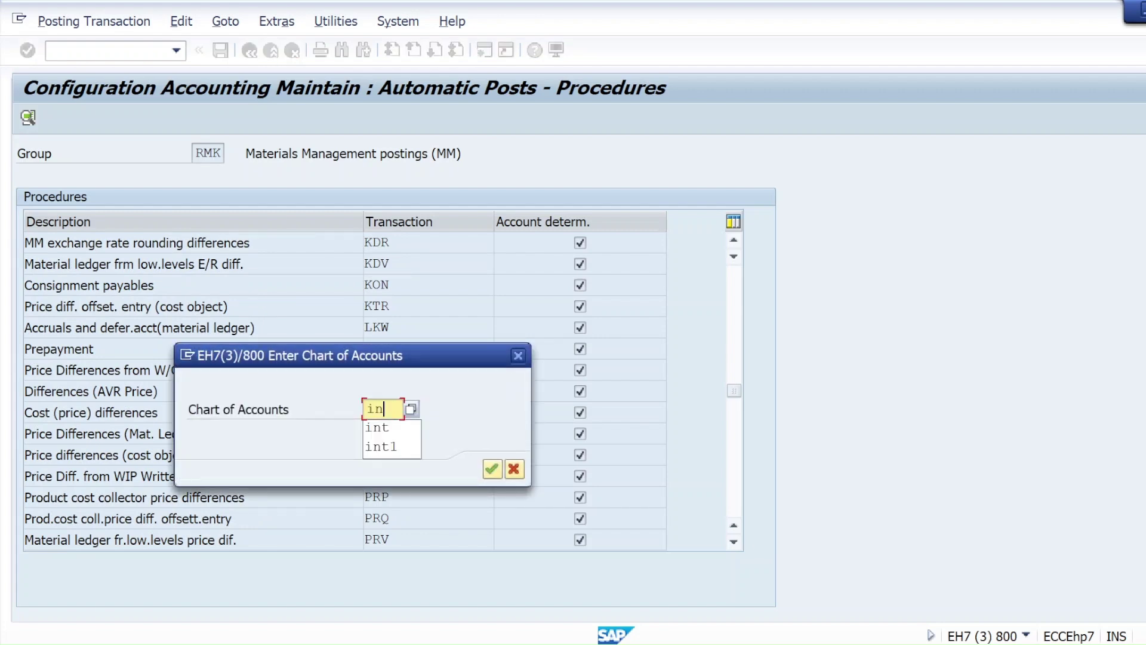
type("t")
key("alt+Tab")
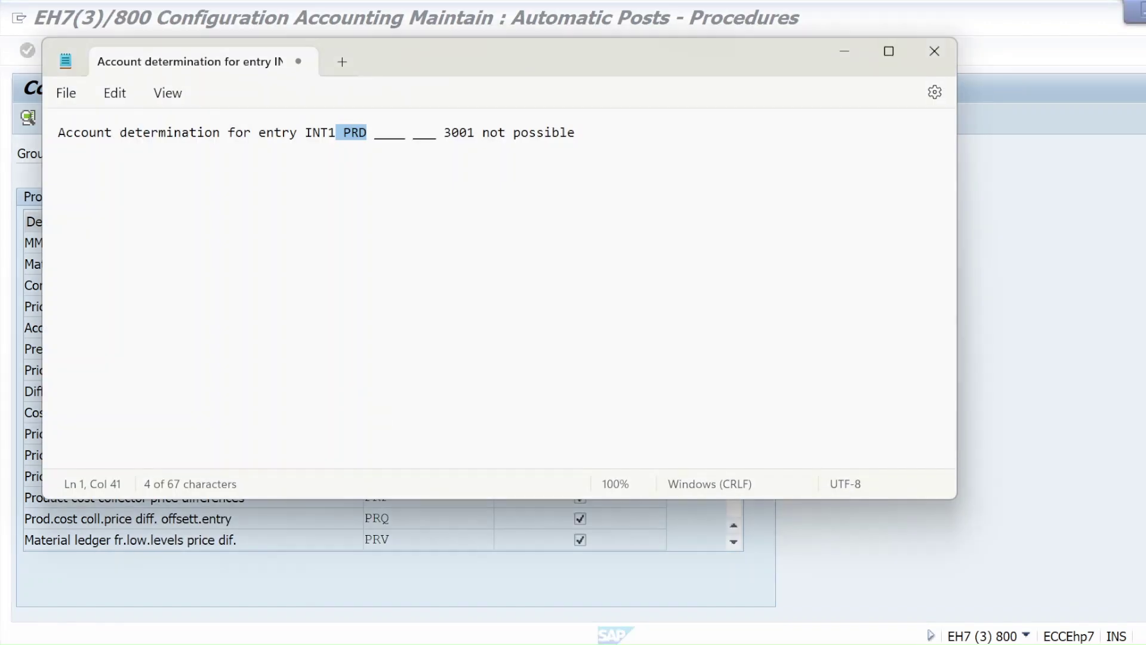
key("alt+Tab")
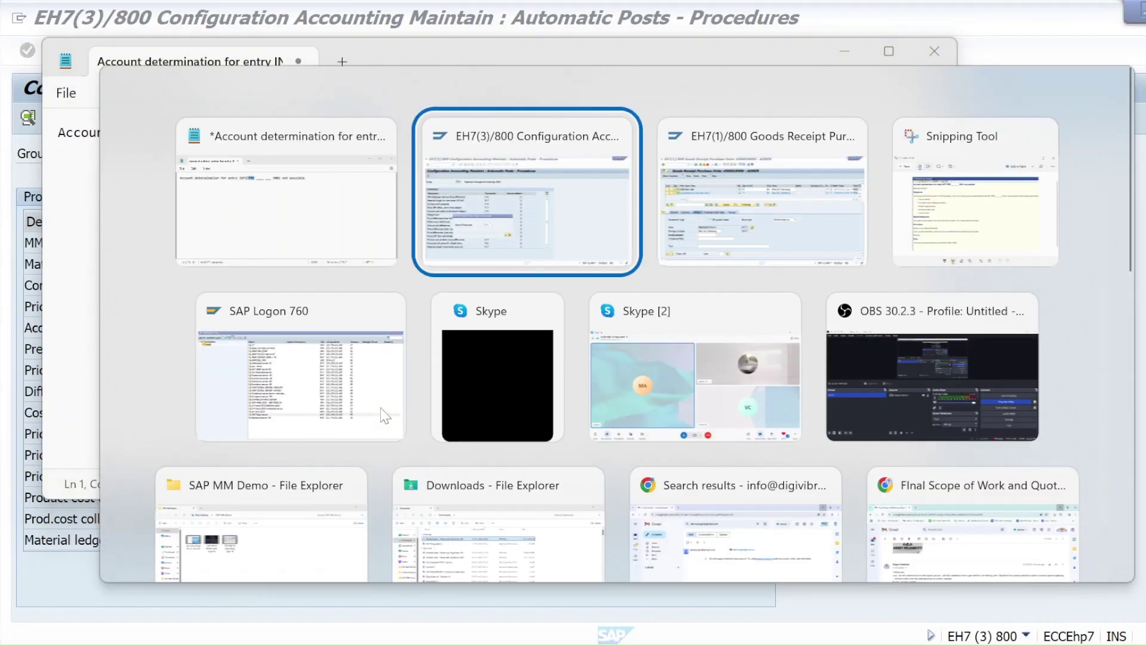
type("1")
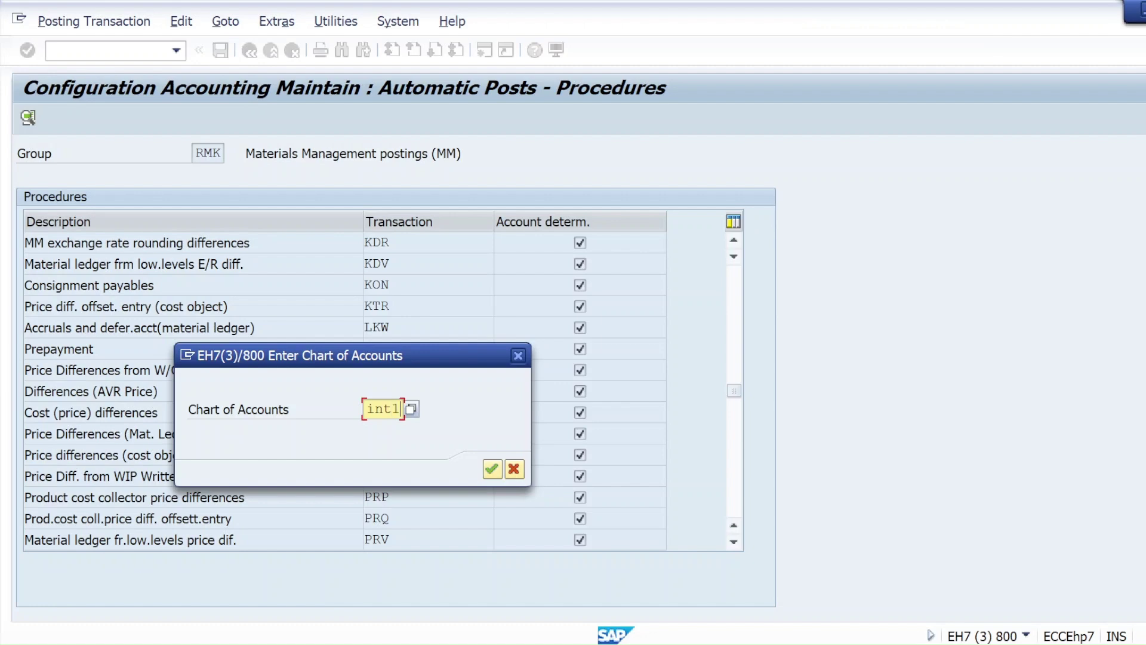
key("Return")
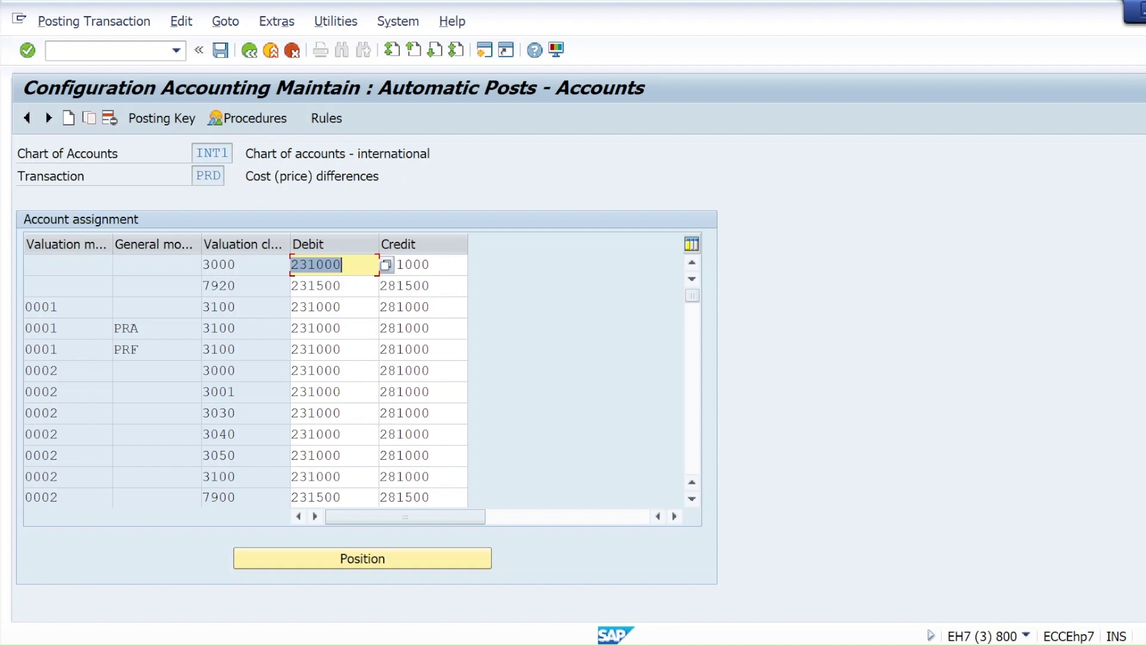
Inspect the grouping 0002 / valuation class 3001 row in the PRD table
left_click_drag(237, 392, 202, 392)
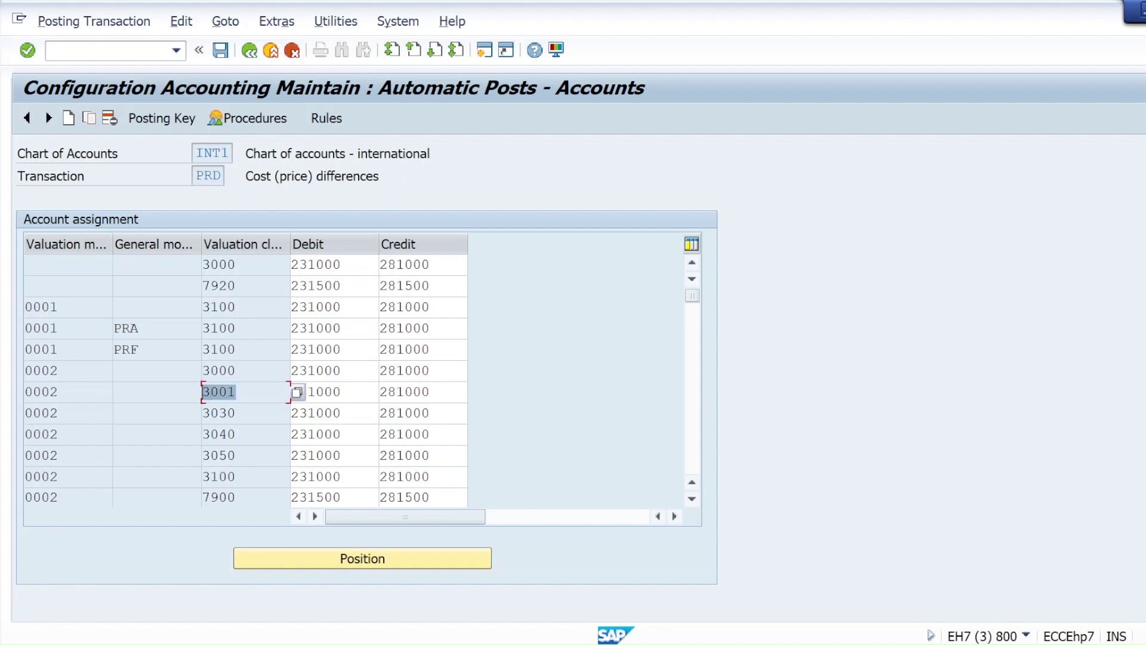
key("shift+Tab")
key("shift+Tab")
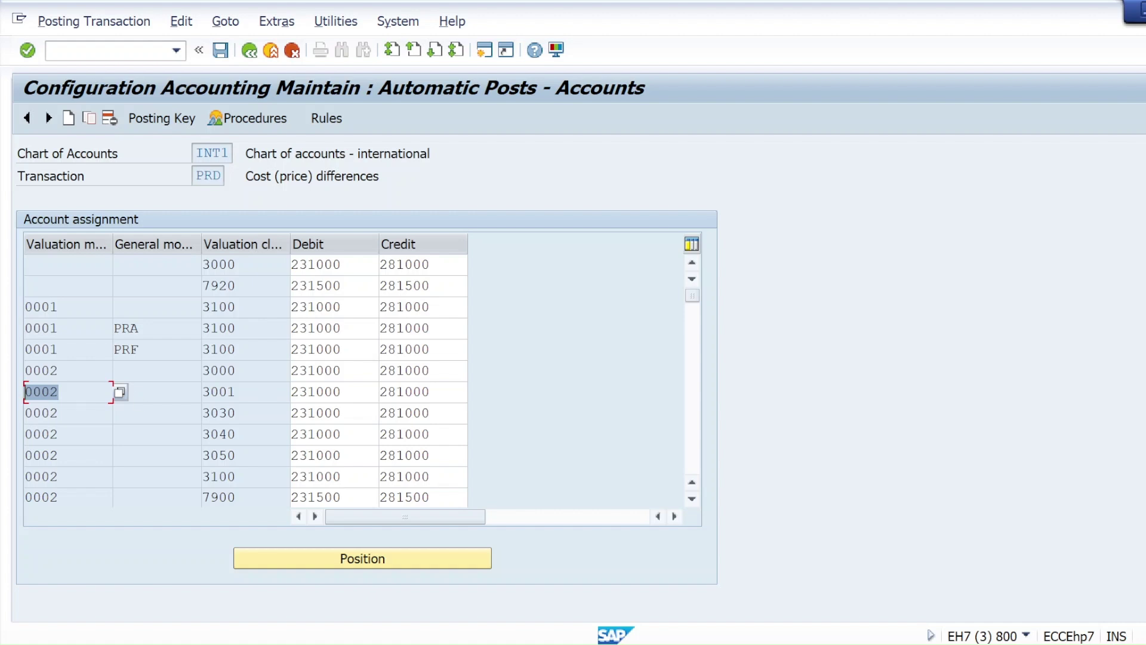
double_click(257, 392)
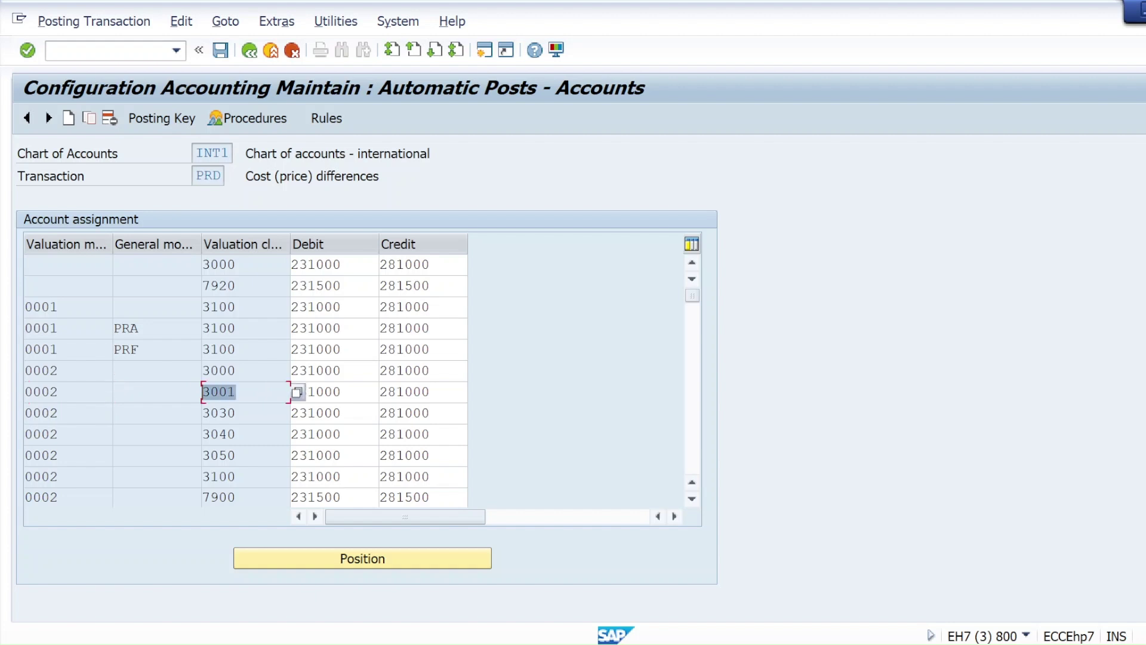
double_click(119, 393)
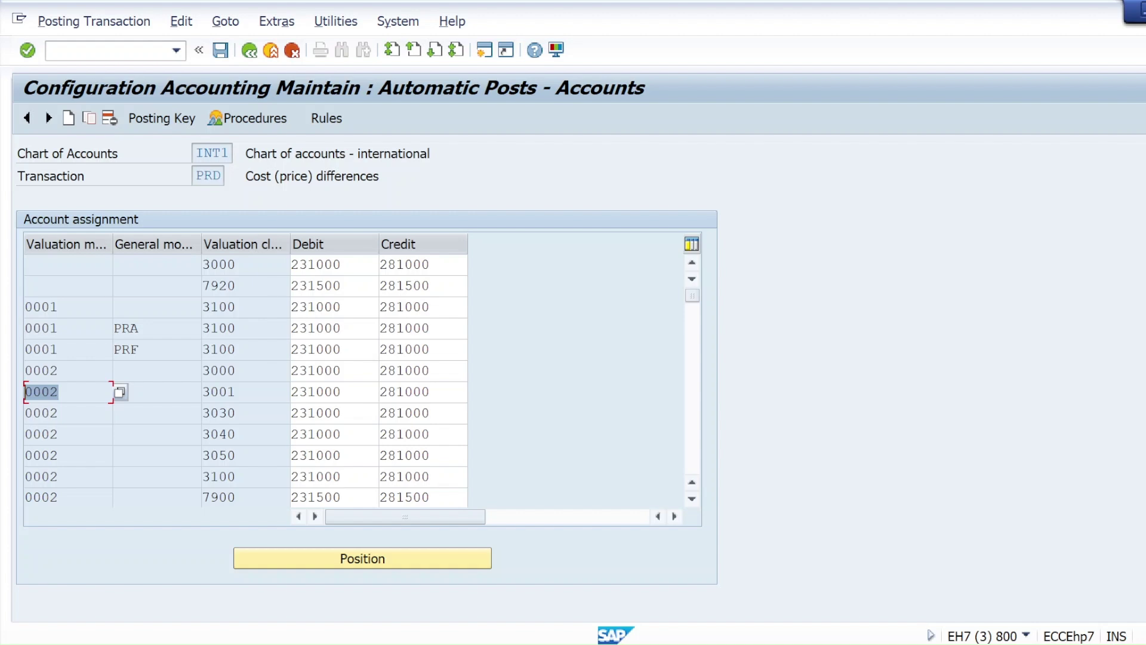
Compare with the PRA row for valuation class 3100 and its debit account 231000
left_click(292, 328)
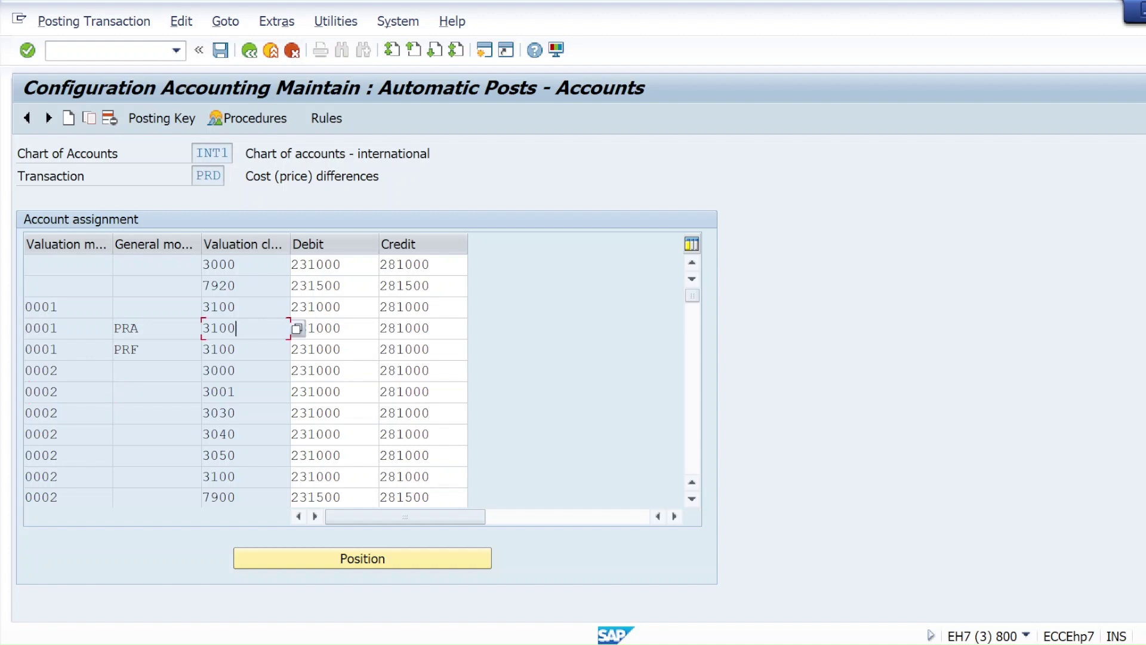
key("Tab")
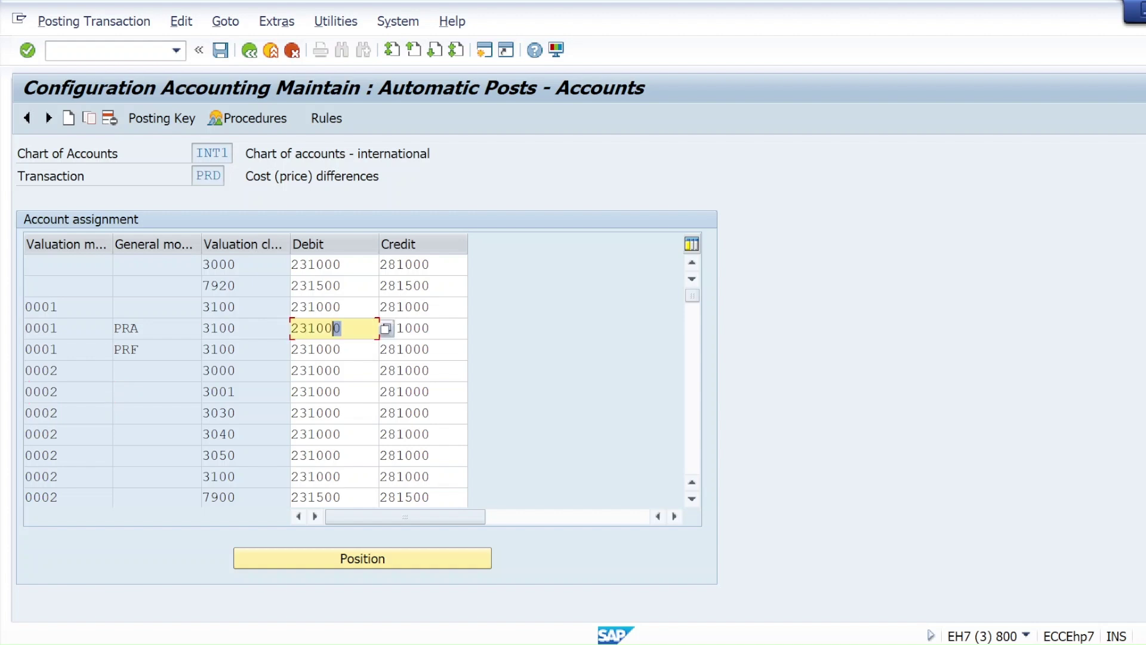
key("Tab")
left_click_drag(414, 328, 292, 328)
Check the 3001 row's debit 231000 and credit 281000, then return to the Notepad note
left_click_drag(340, 391, 299, 391)
left_click_drag(430, 391, 292, 391)
left_click(291, 391)
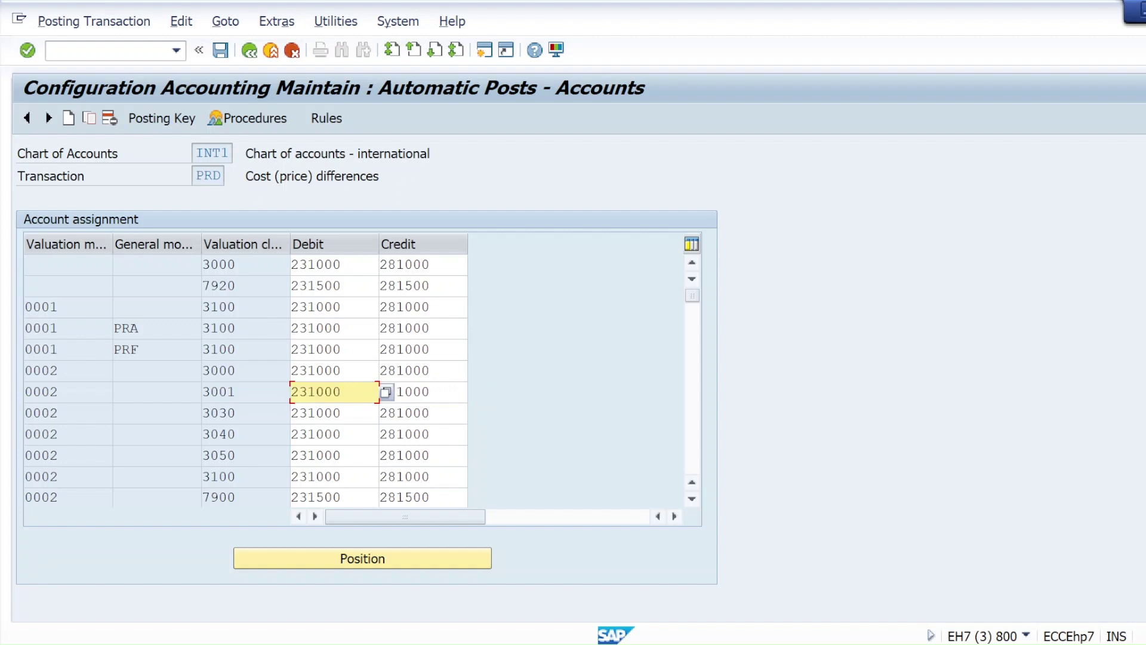
key("alt+Tab")
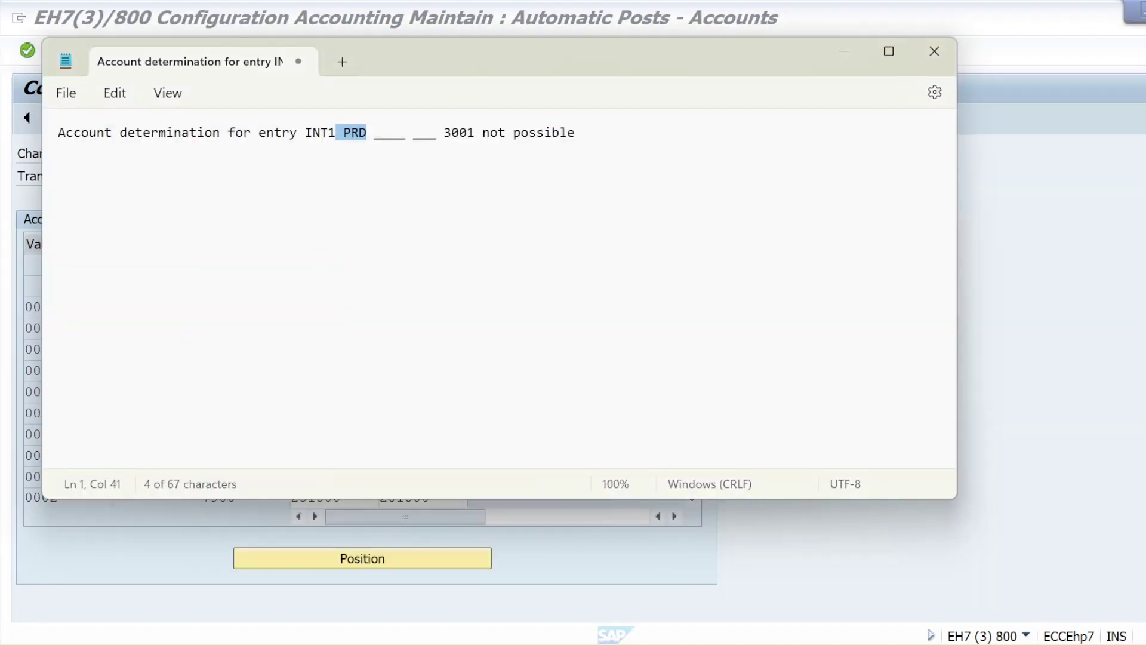
Record accounts 231000 and 281000 in the Notepad note below the error line
key("End")
key("Return")
key("Return")
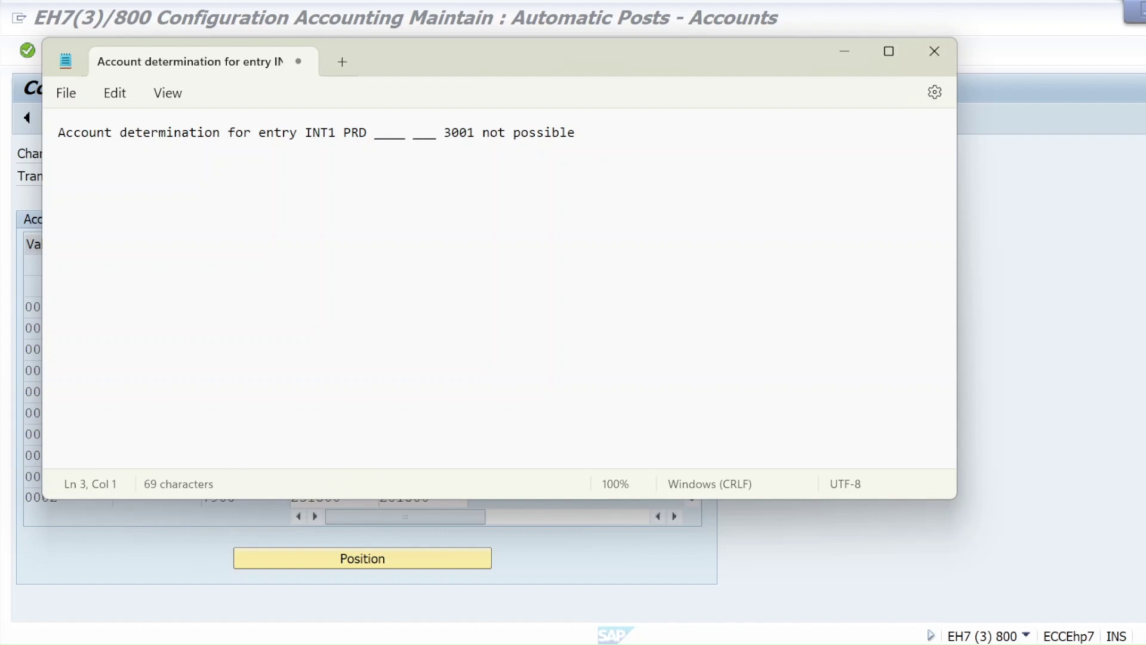
type("231000")
key("alt+Tab")
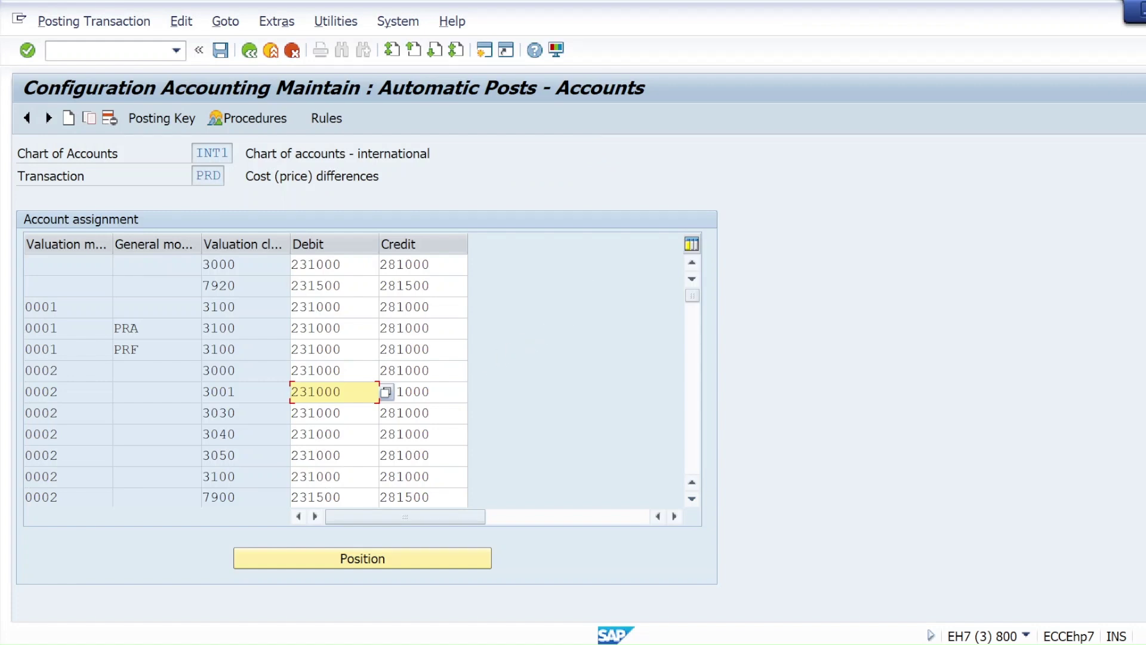
key("Tab")
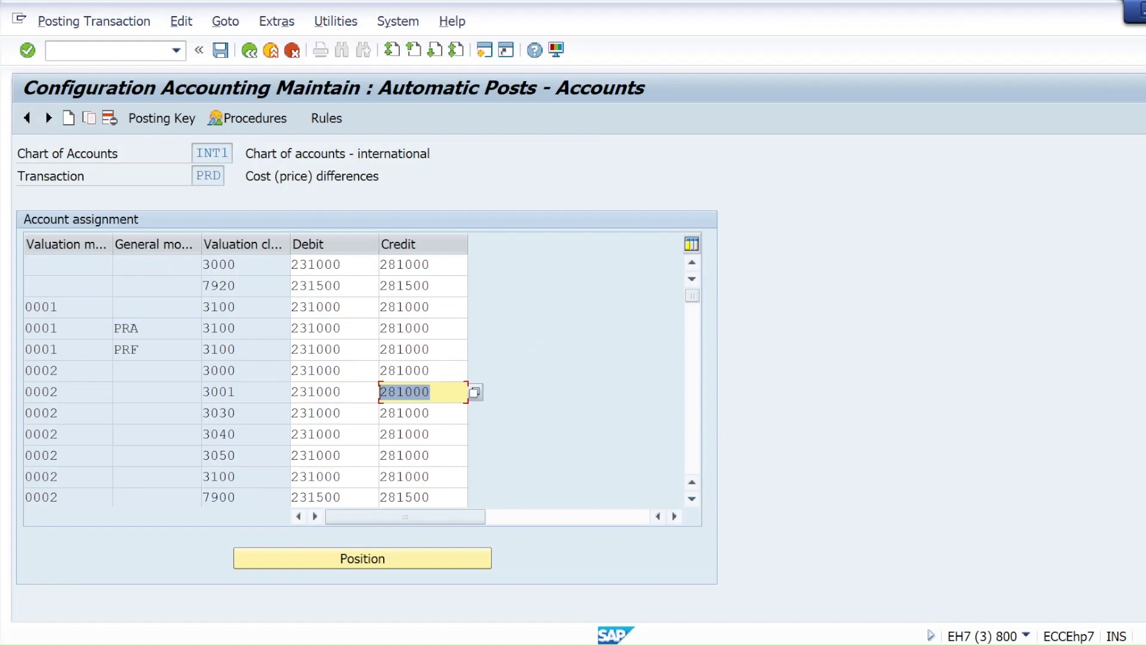
key("Home")
key("alt+Tab")
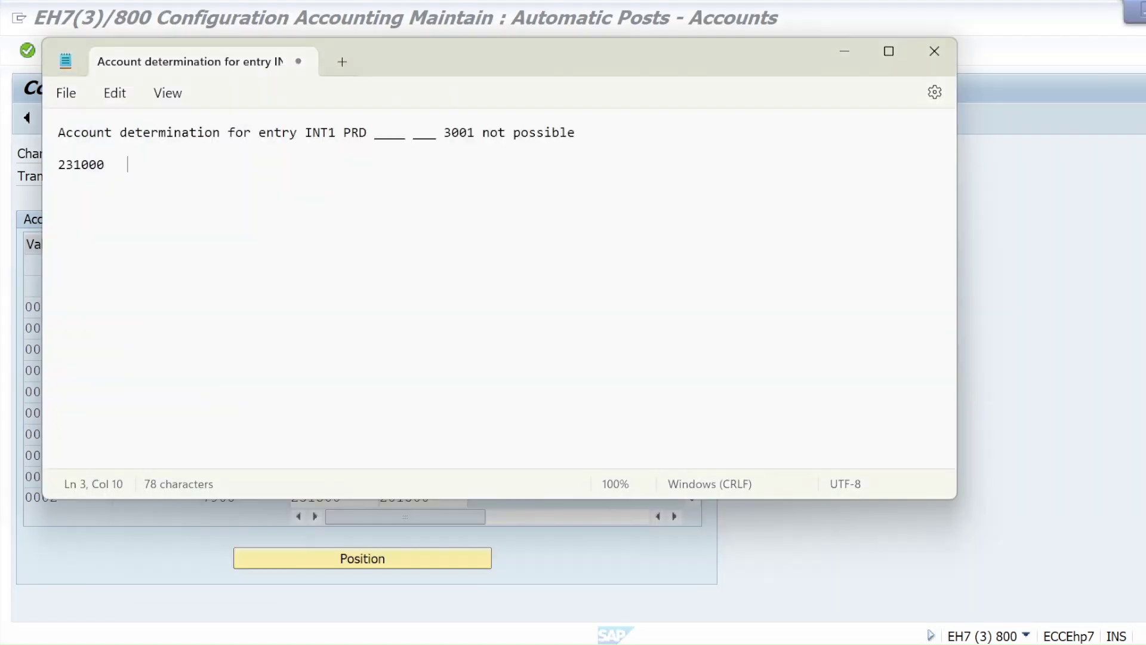
type("281000")
Start a blank new-entries table for the INT1 PRD account assignments in SAP
left_click(843, 59)
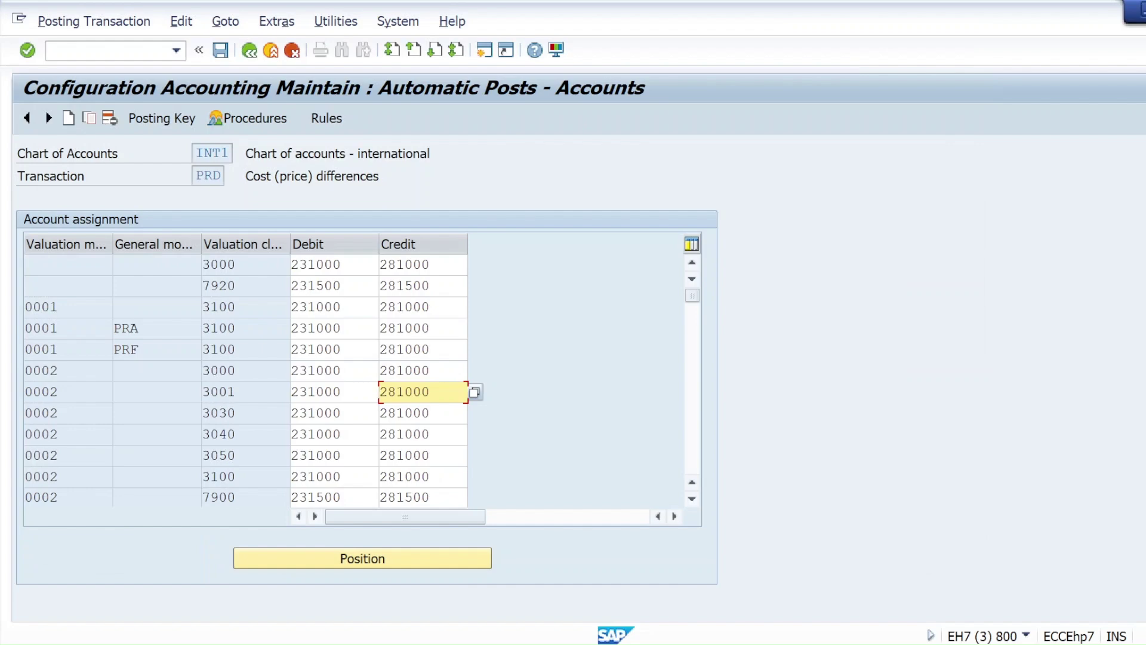
key("alt+Tab")
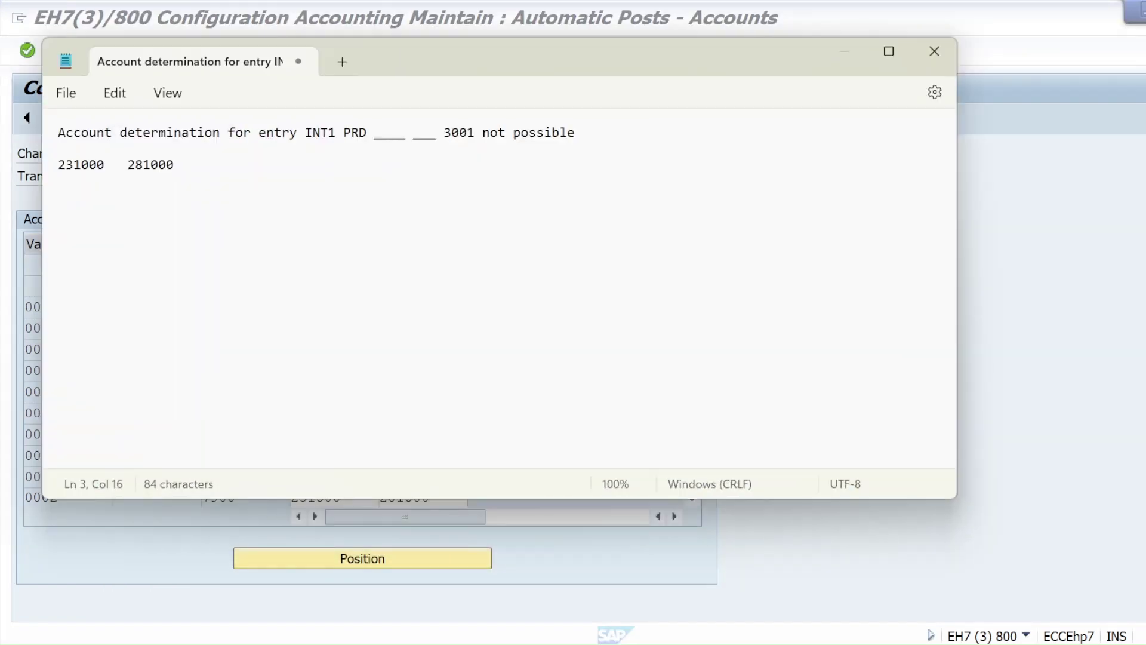
key("alt+Tab")
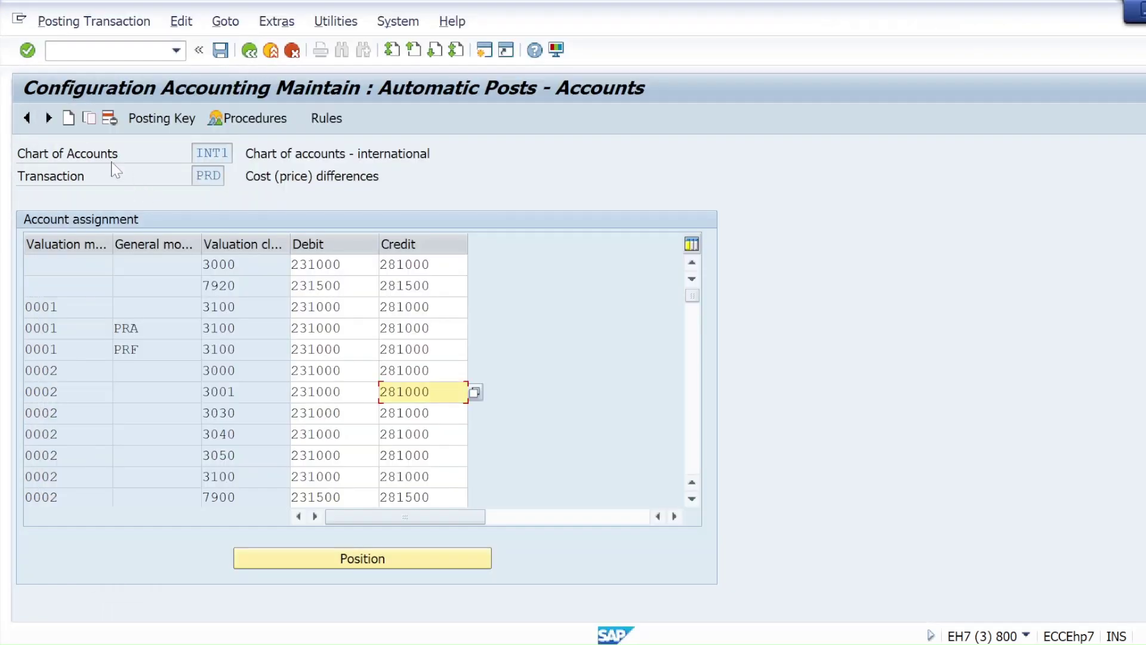
left_click(68, 122)
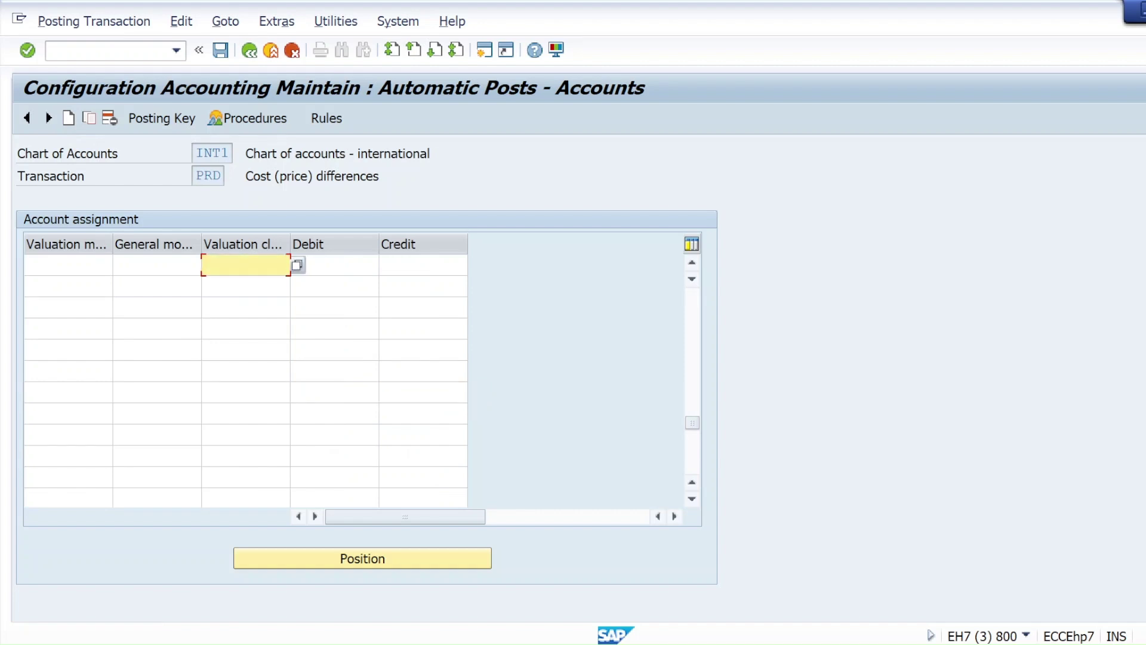
Enter valuation class 3001 in the new PRD assignment row
type("300")
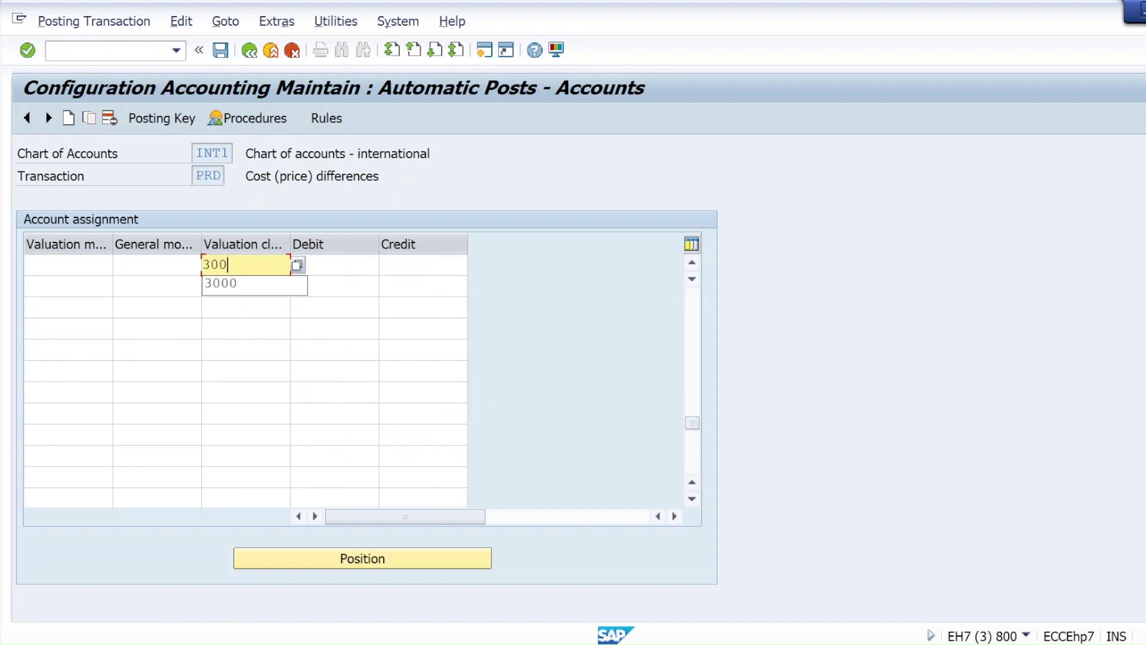
type("1")
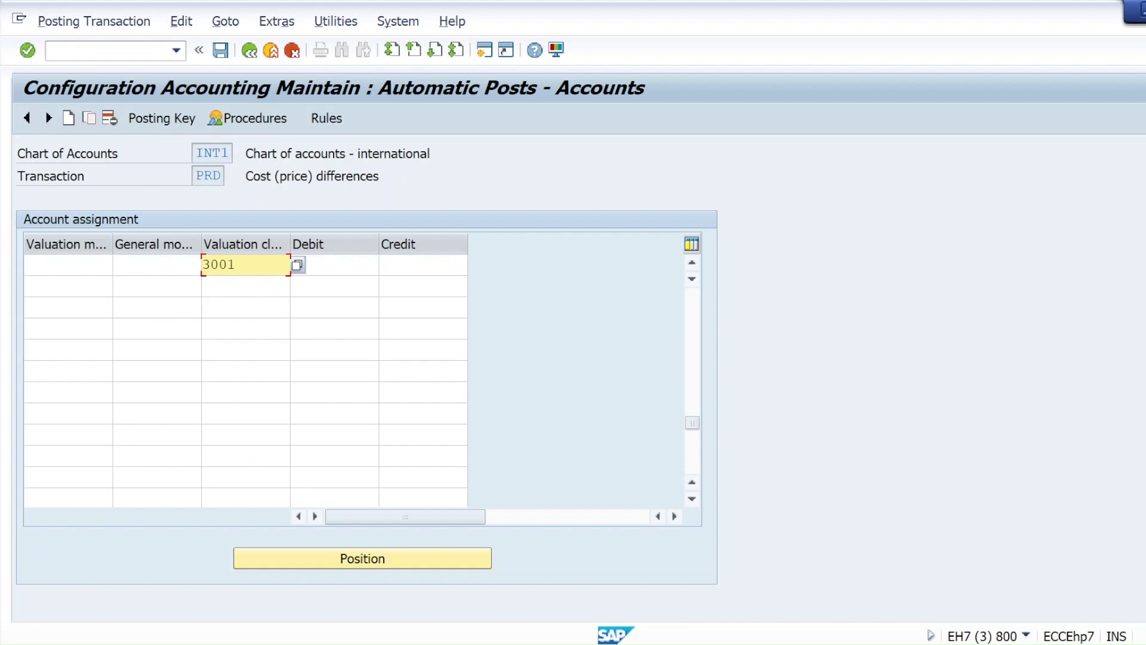
key("alt+Tab")
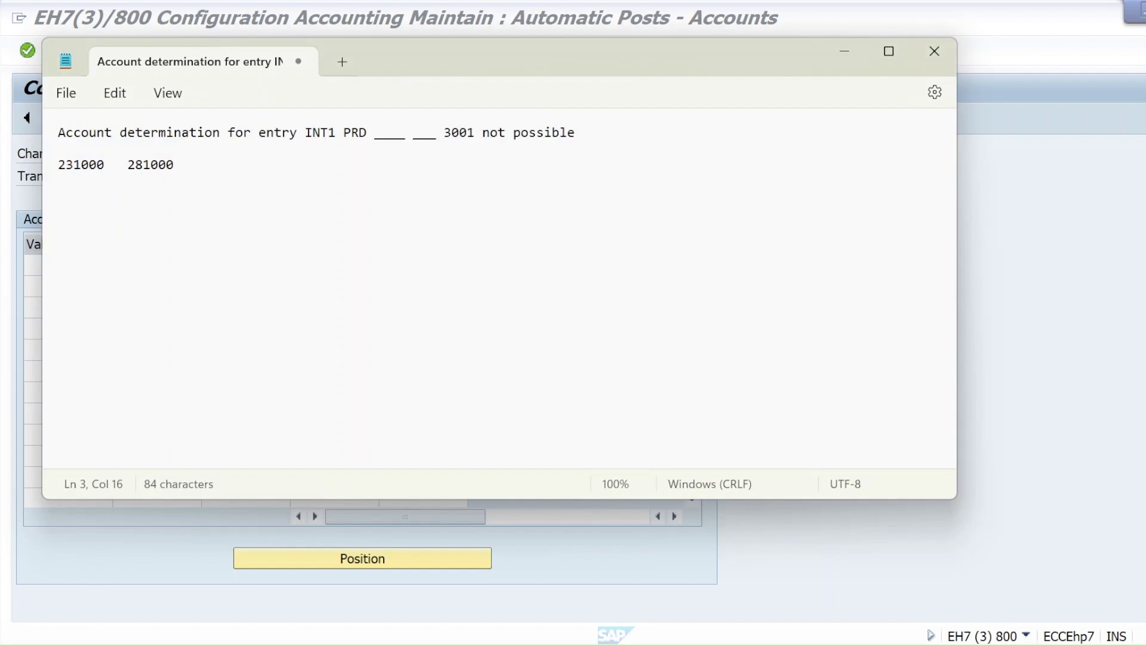
key("alt+Tab")
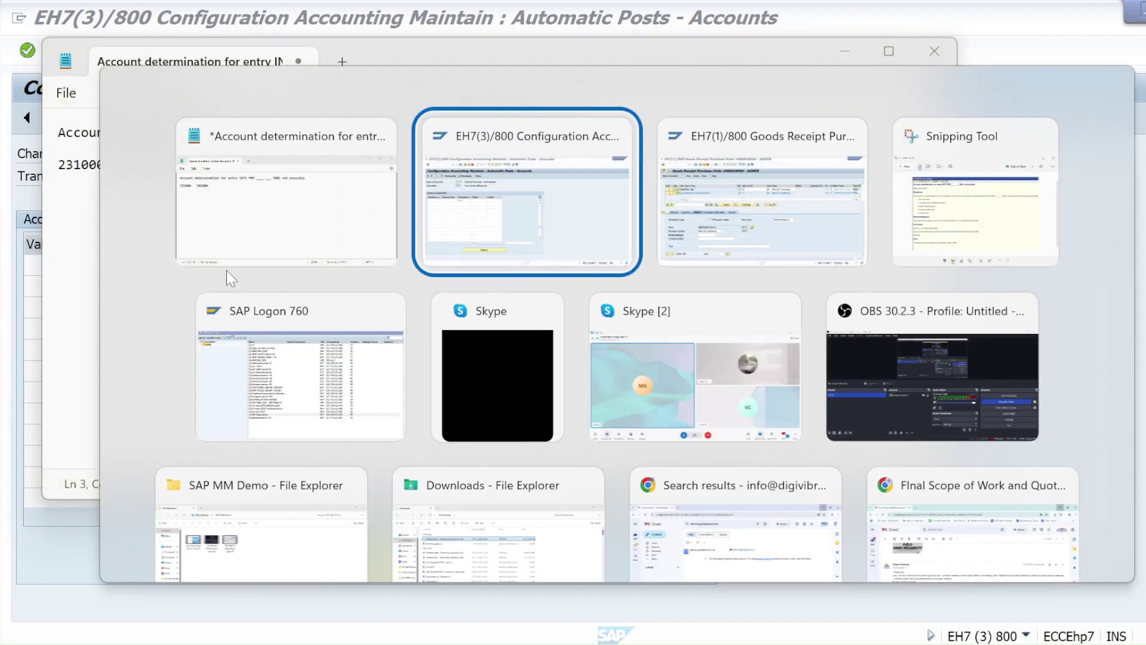
key("alt+Tab")
key("alt+shift+Tab")
key("alt+Tab")
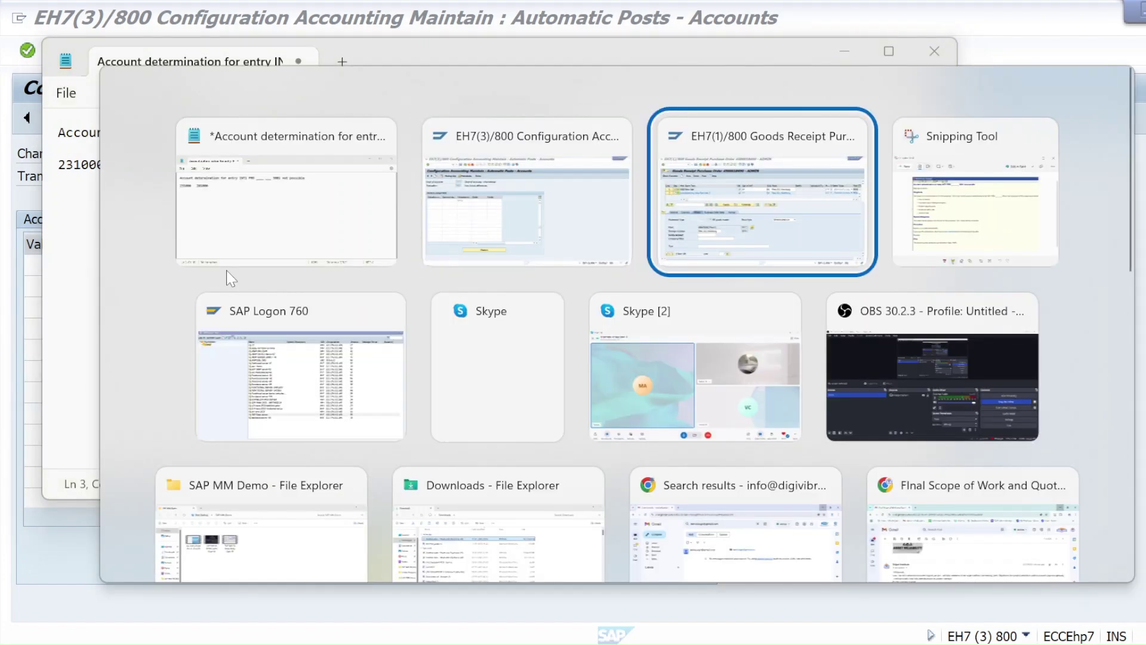
key("Down")
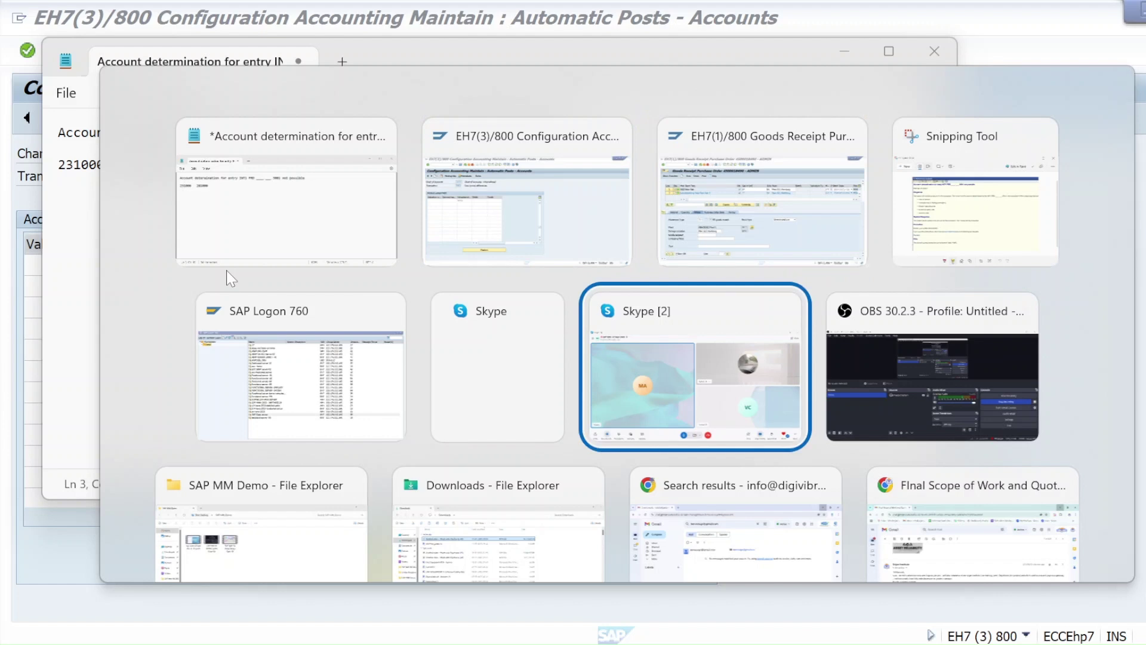
key("Up")
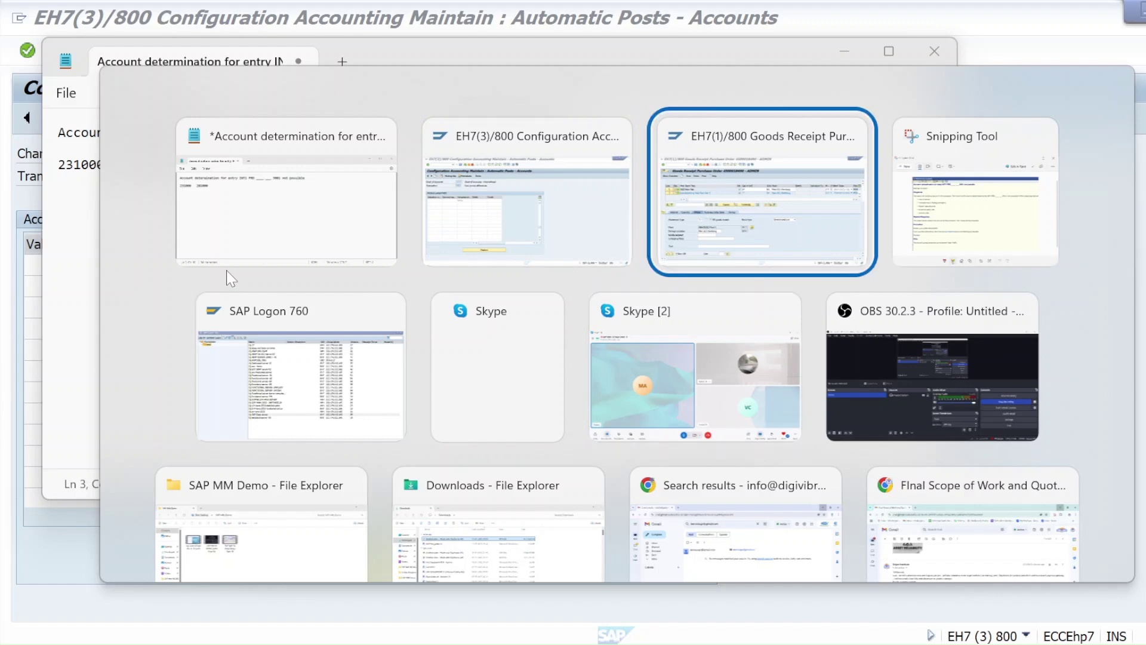
key("Left")
key("Left")
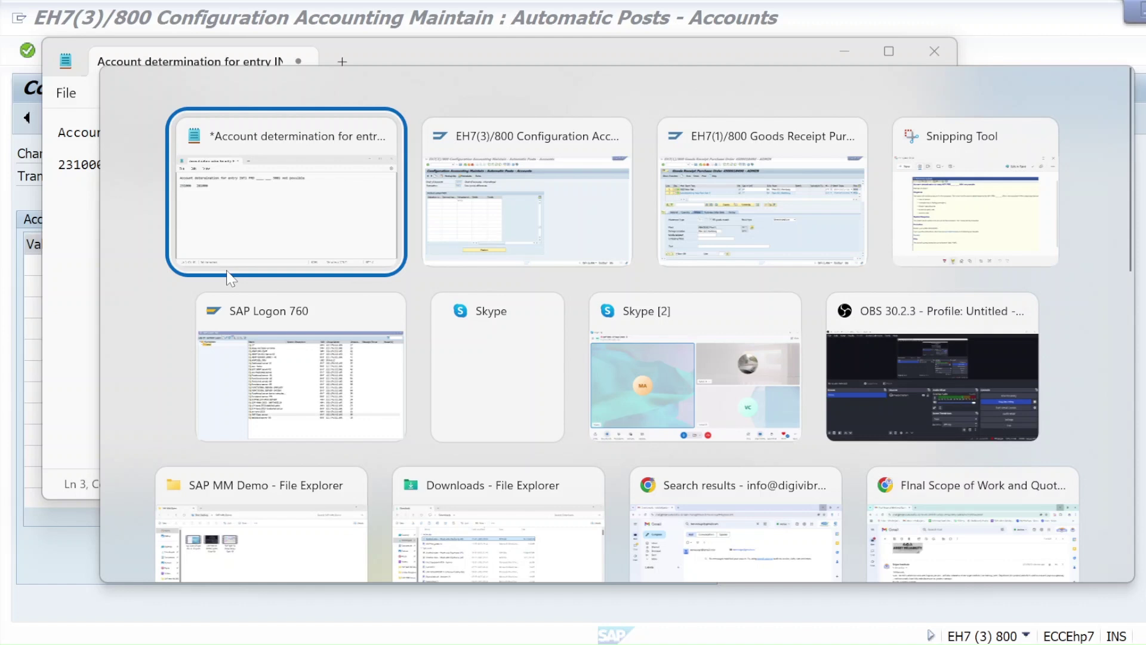
key("Return")
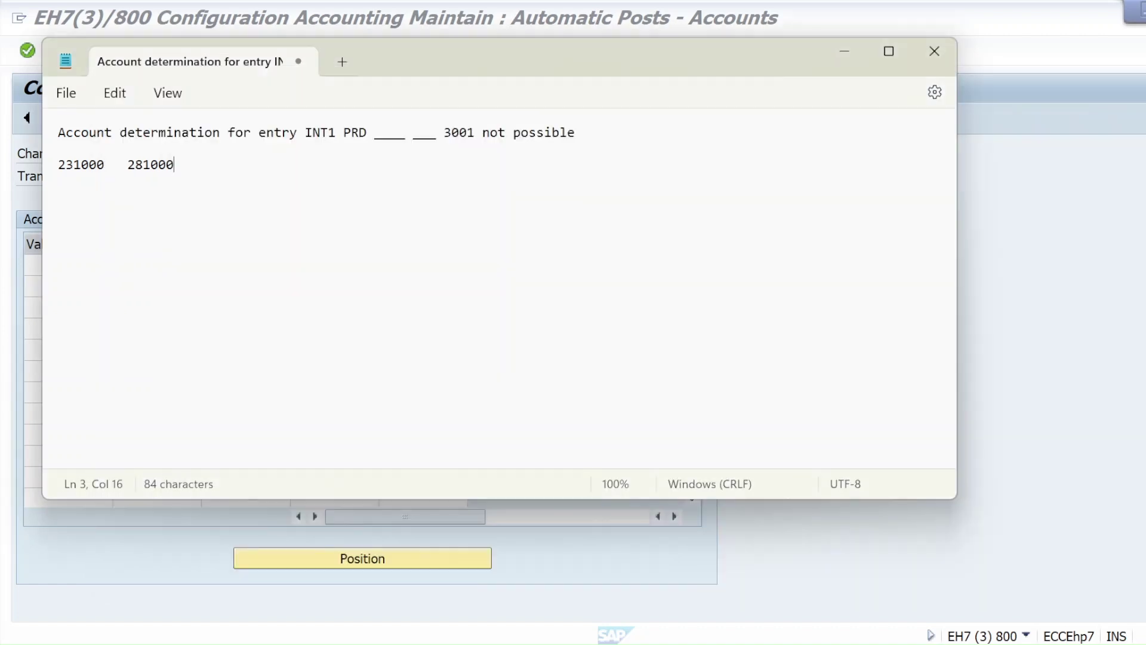
left_click_drag(475, 132, 443, 133)
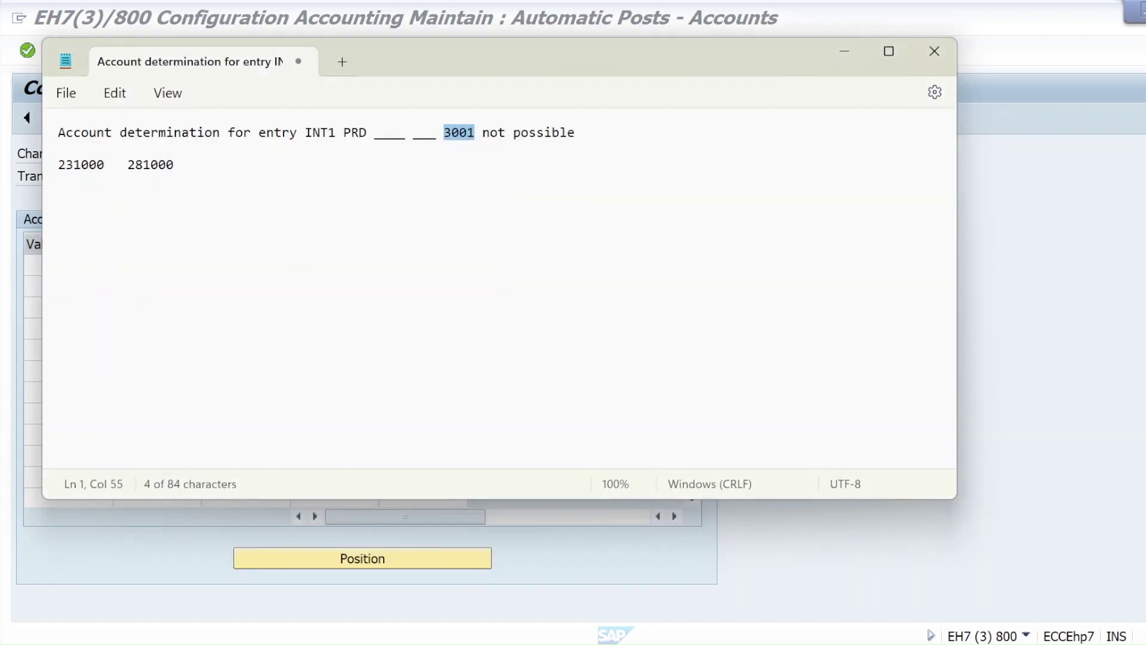
left_click(852, 52)
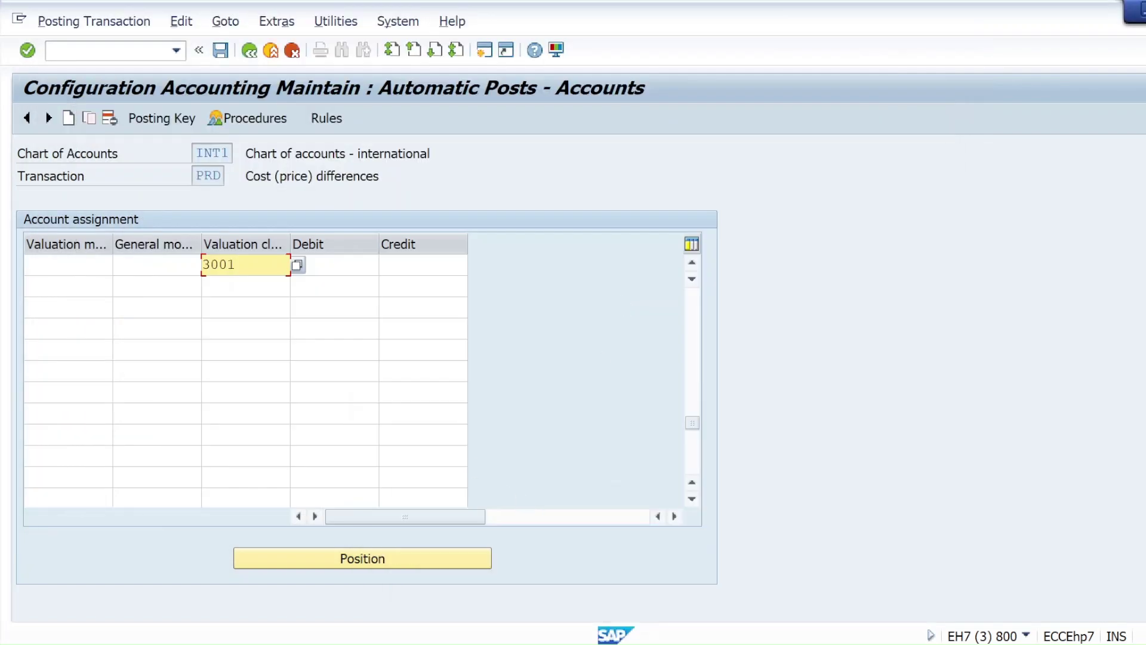
Paste debit account 231000 from the Notepad note into the row
key("Tab")
key("alt+Tab")
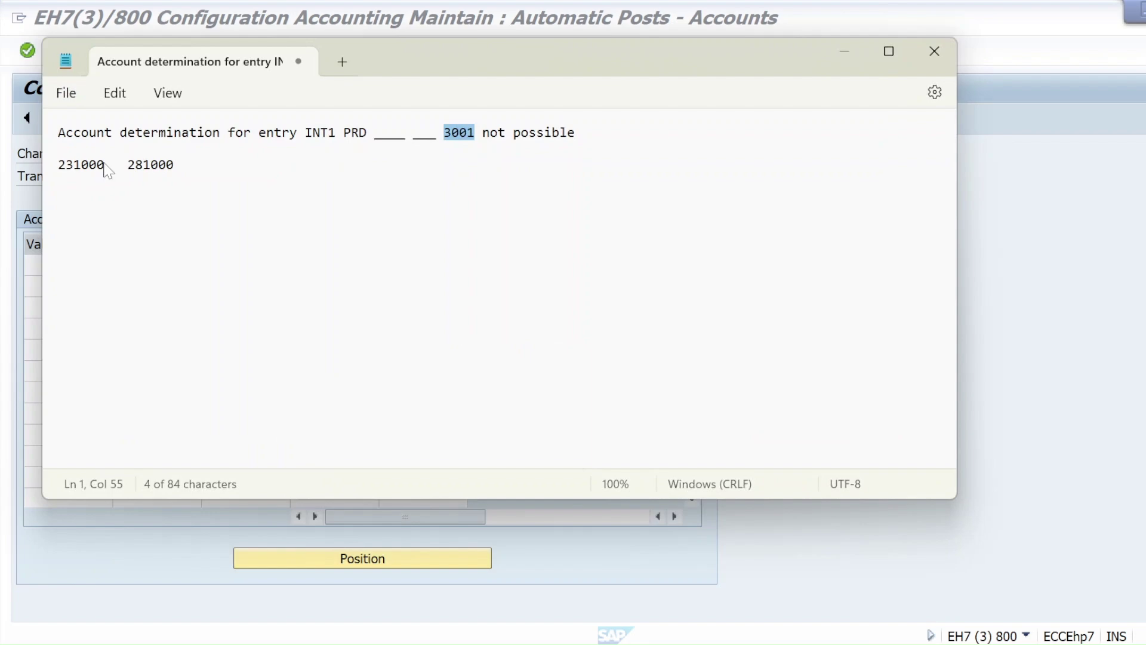
double_click(104, 167)
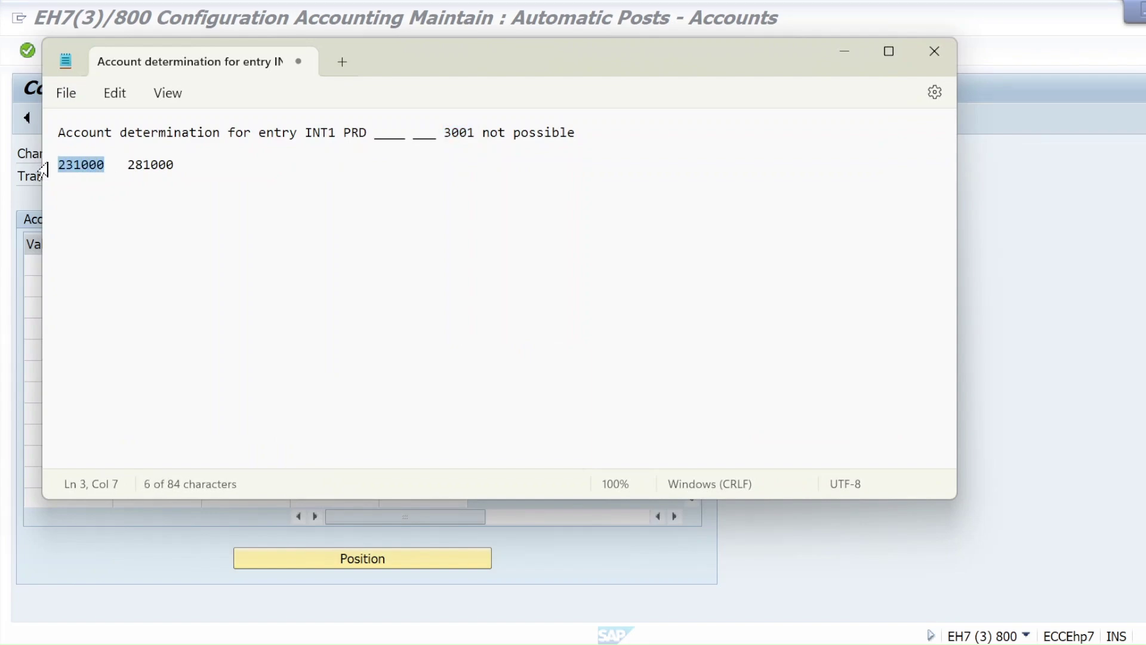
key("ctrl+c")
key("alt+Tab")
key("ctrl+v")
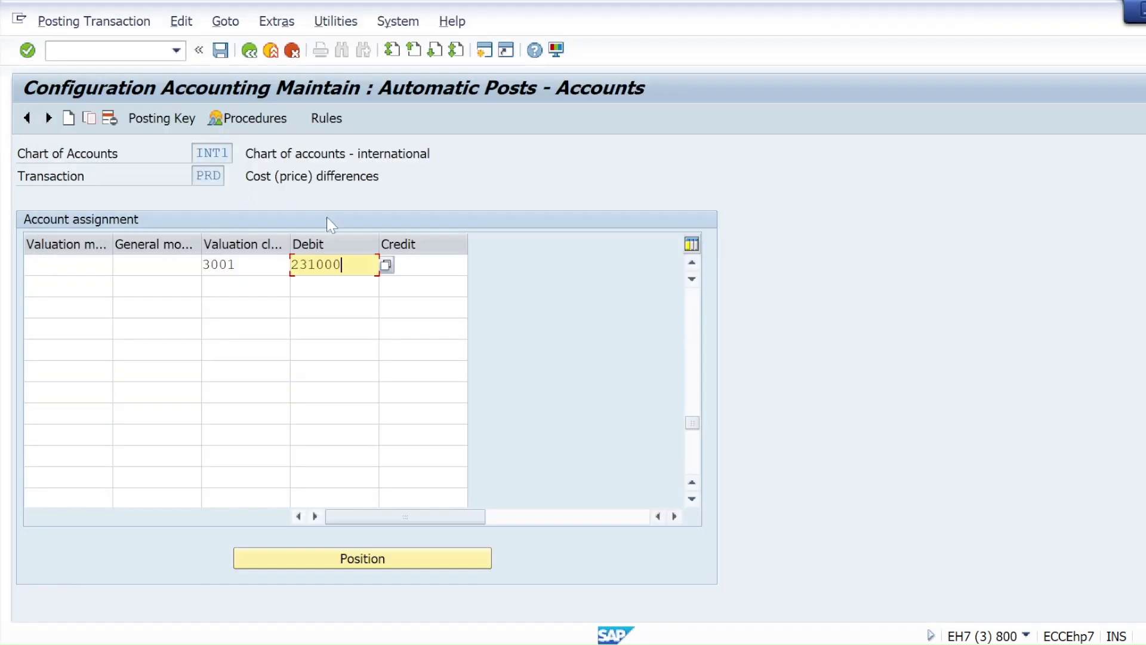
Paste credit account 281000 from the note and confirm the 3001 row
key("Tab")
key("alt+Tab")
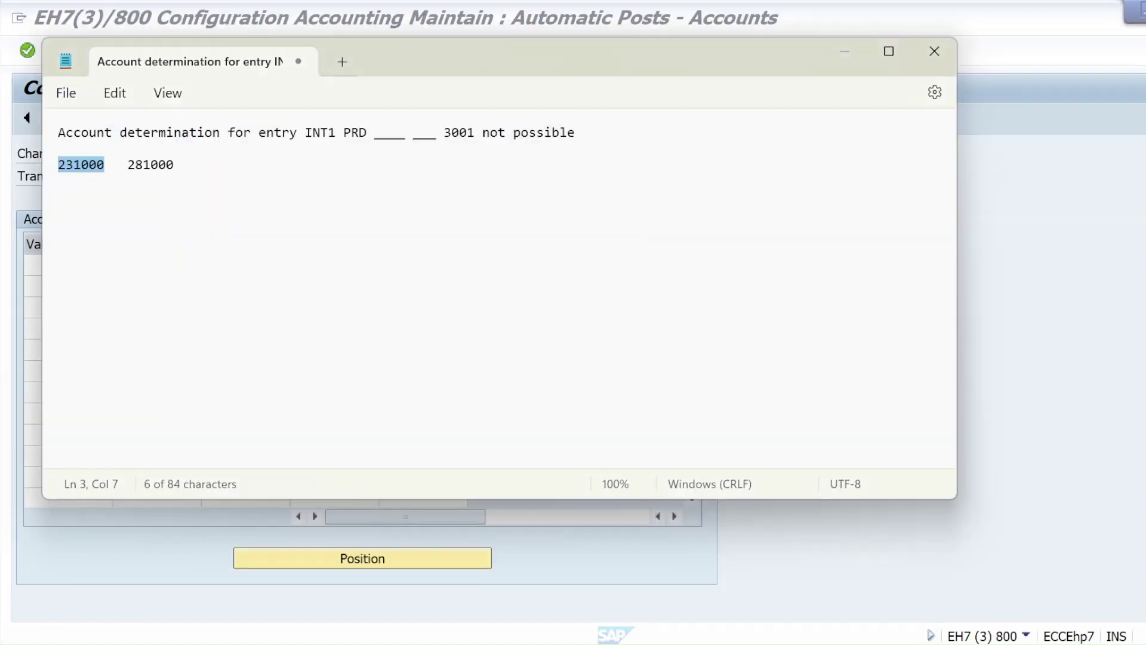
left_click_drag(174, 165, 124, 170)
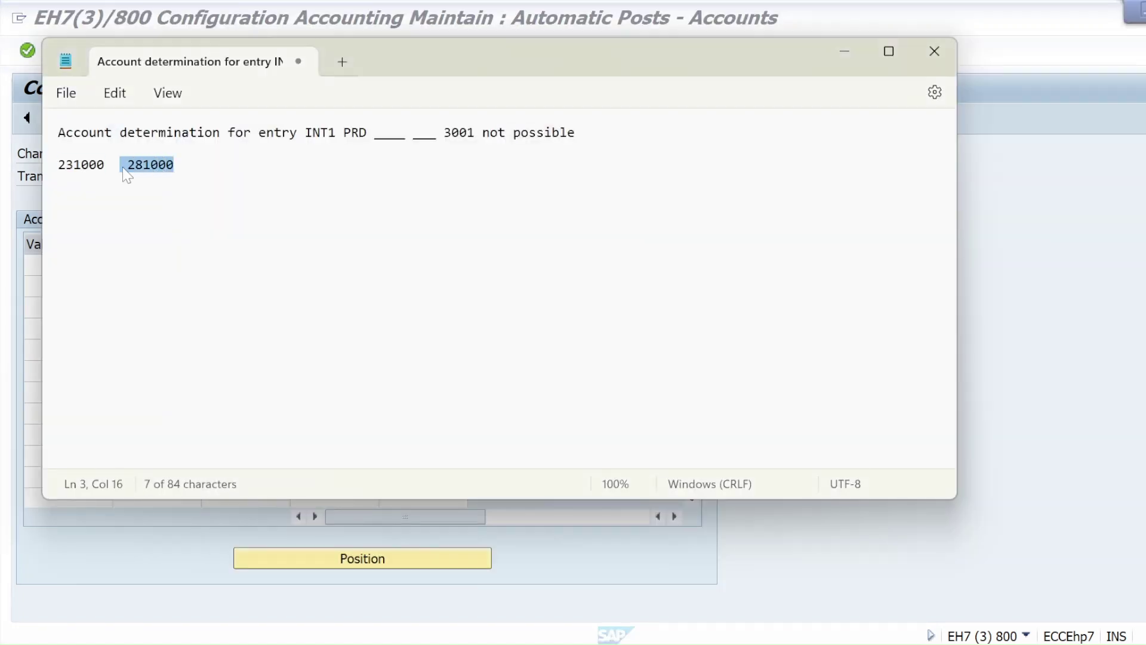
key("ctrl+c")
key("alt+Tab")
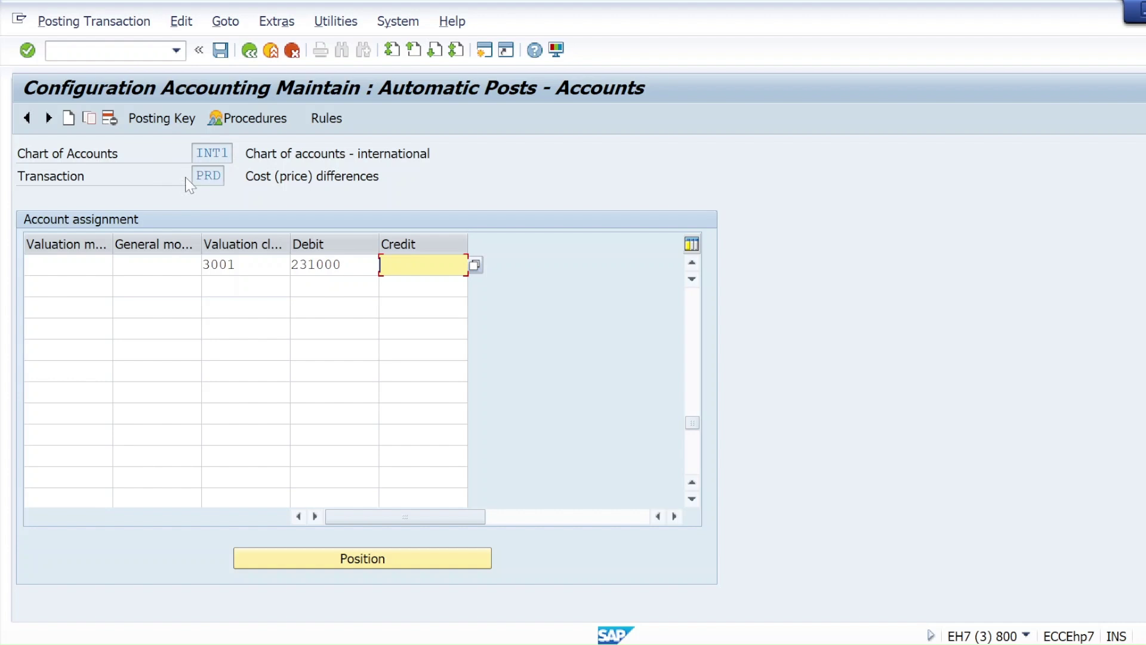
key("ctrl+v")
left_click(30, 53)
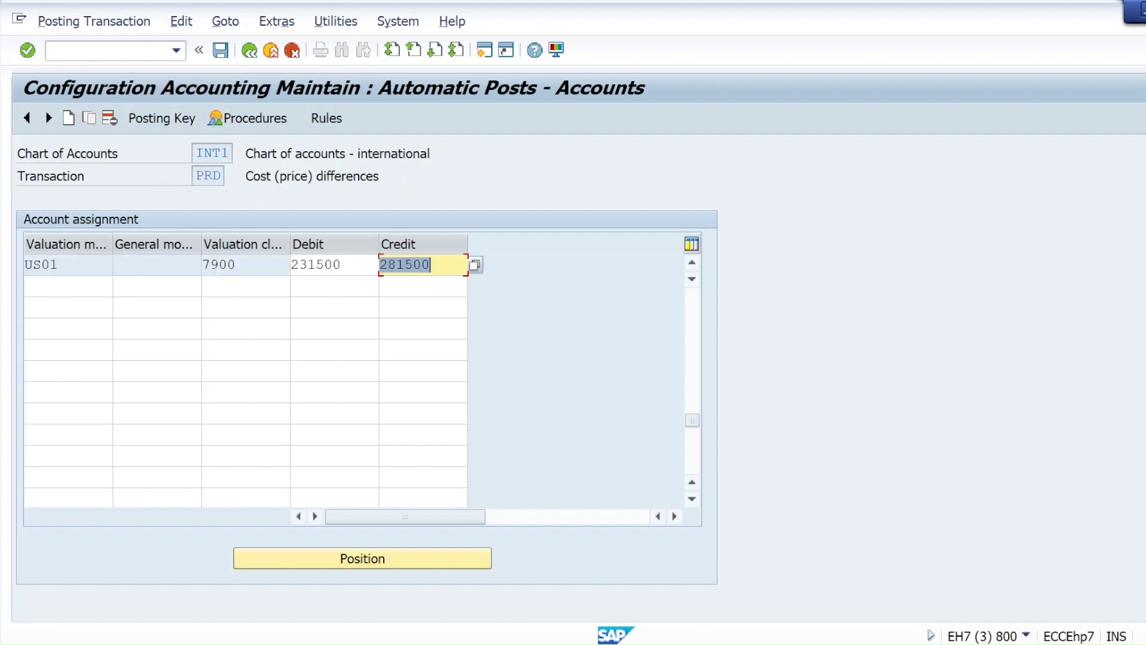
left_click_drag(691, 420, 700, 294)
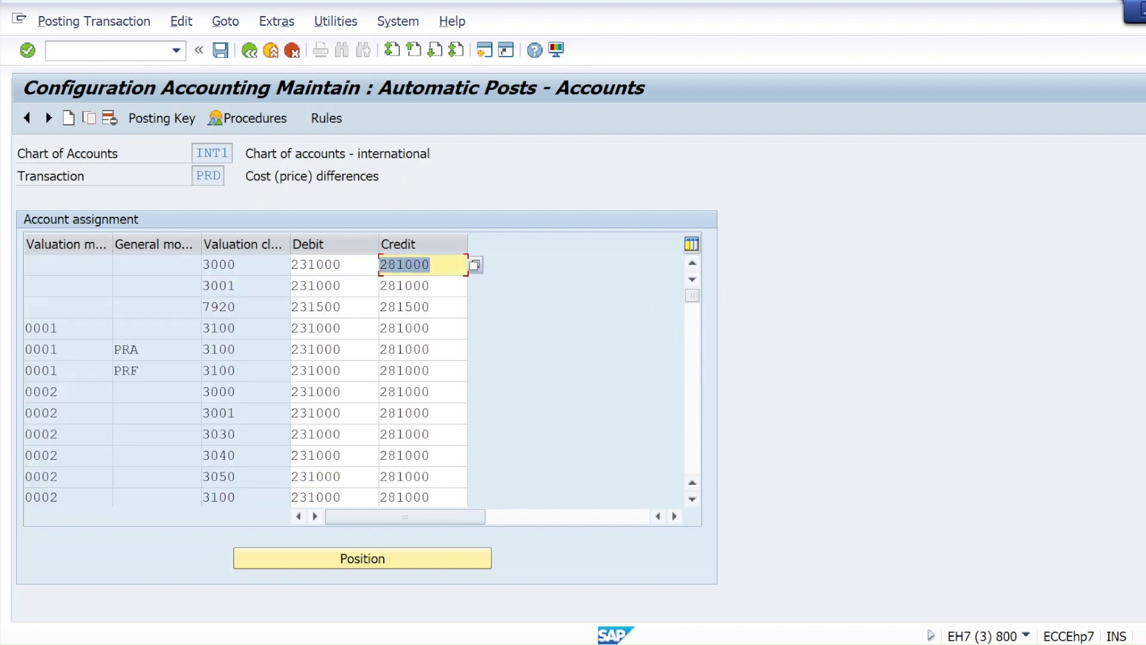
left_click_drag(236, 285, 210, 286)
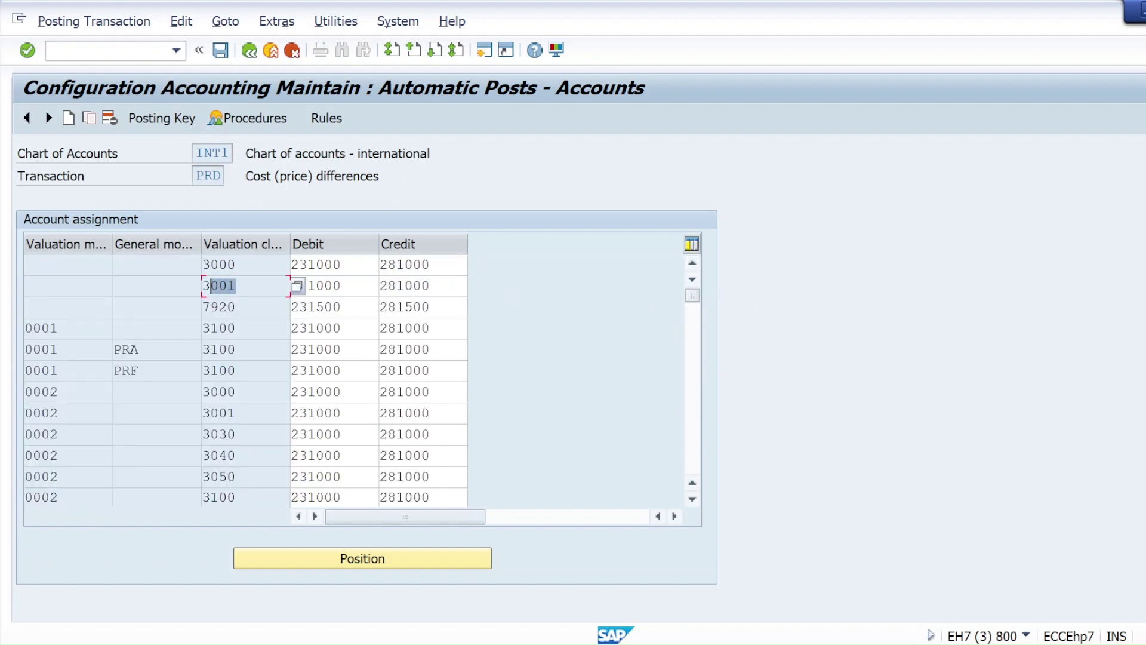
left_click(228, 54)
left_click(387, 341)
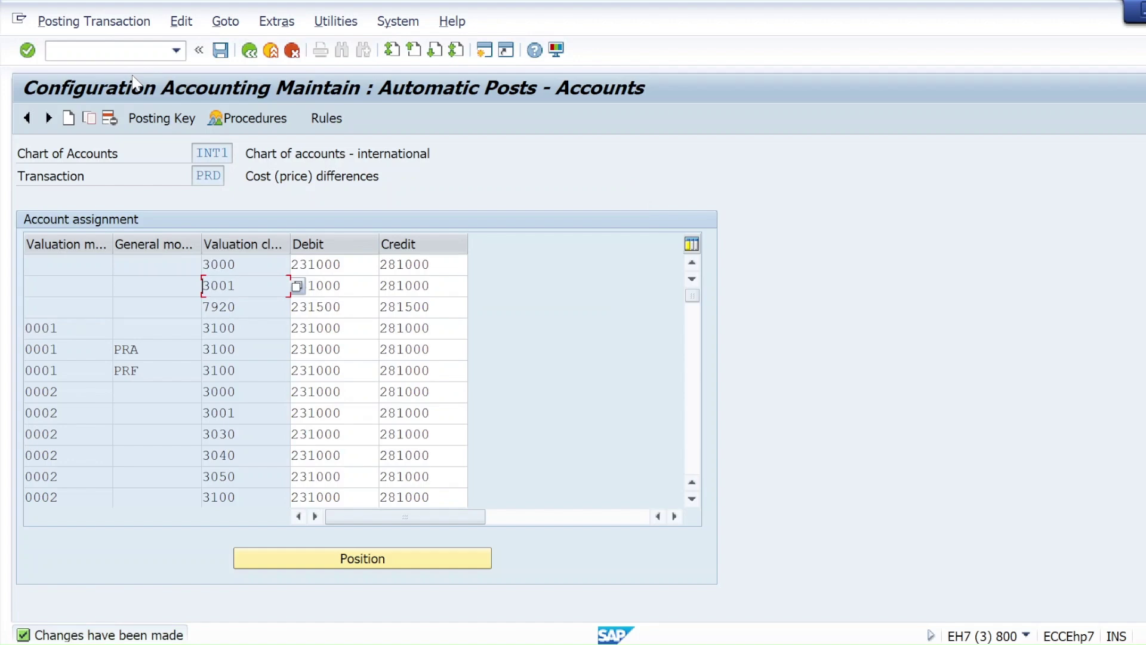
key("alt+Tab")
key("alt+Tab")
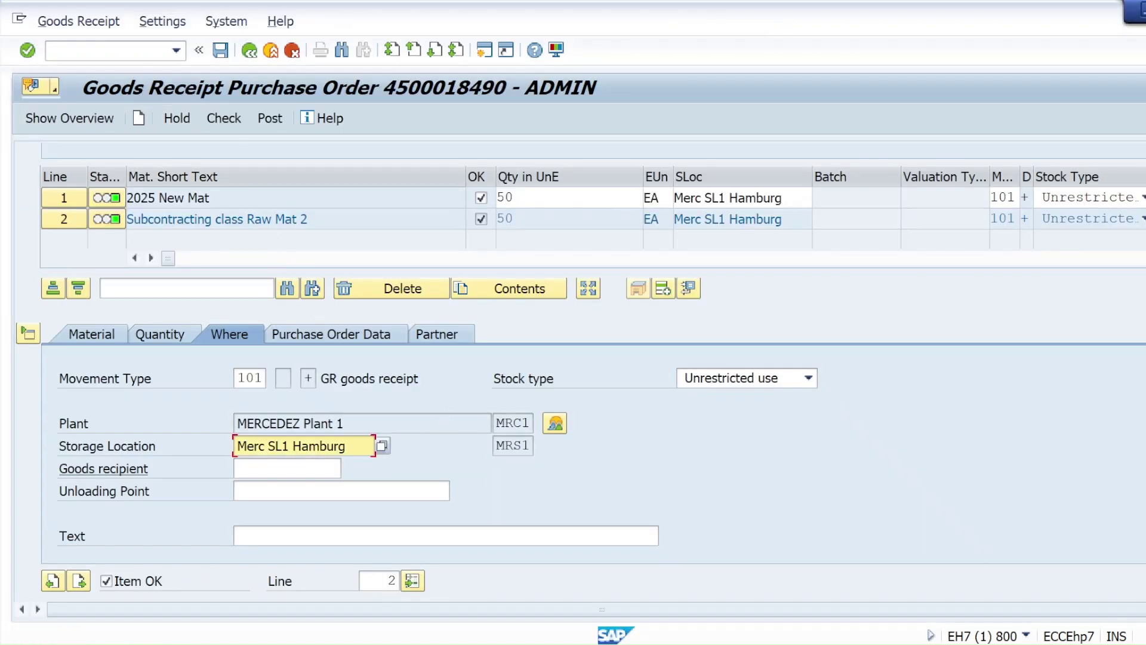
left_click(232, 122)
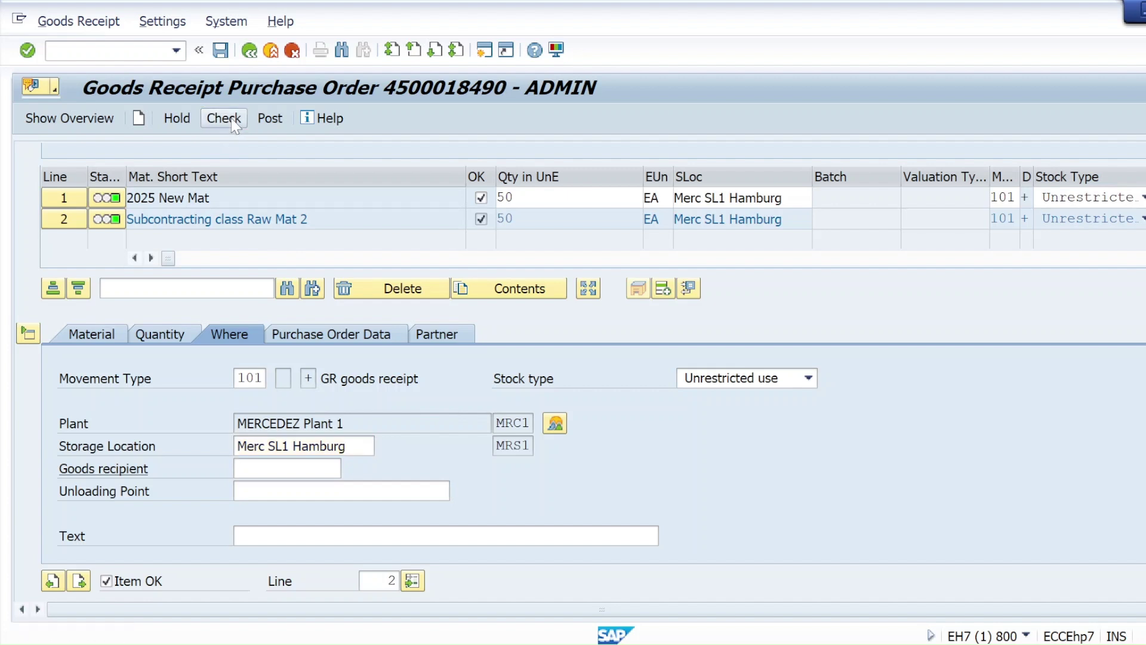
left_click(268, 122)
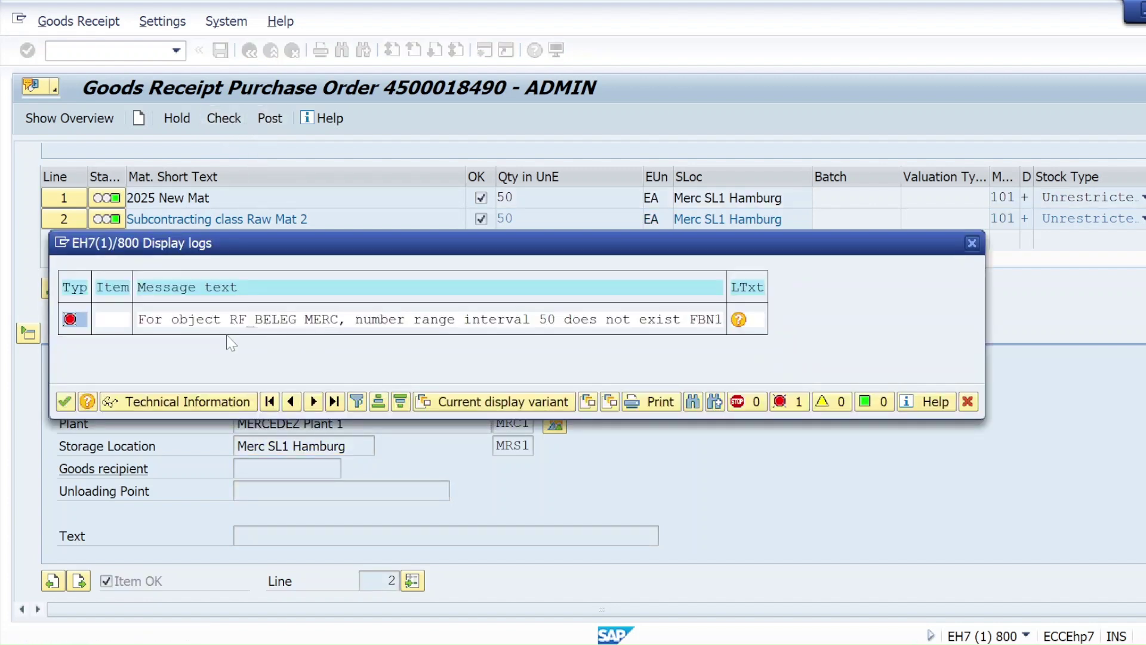